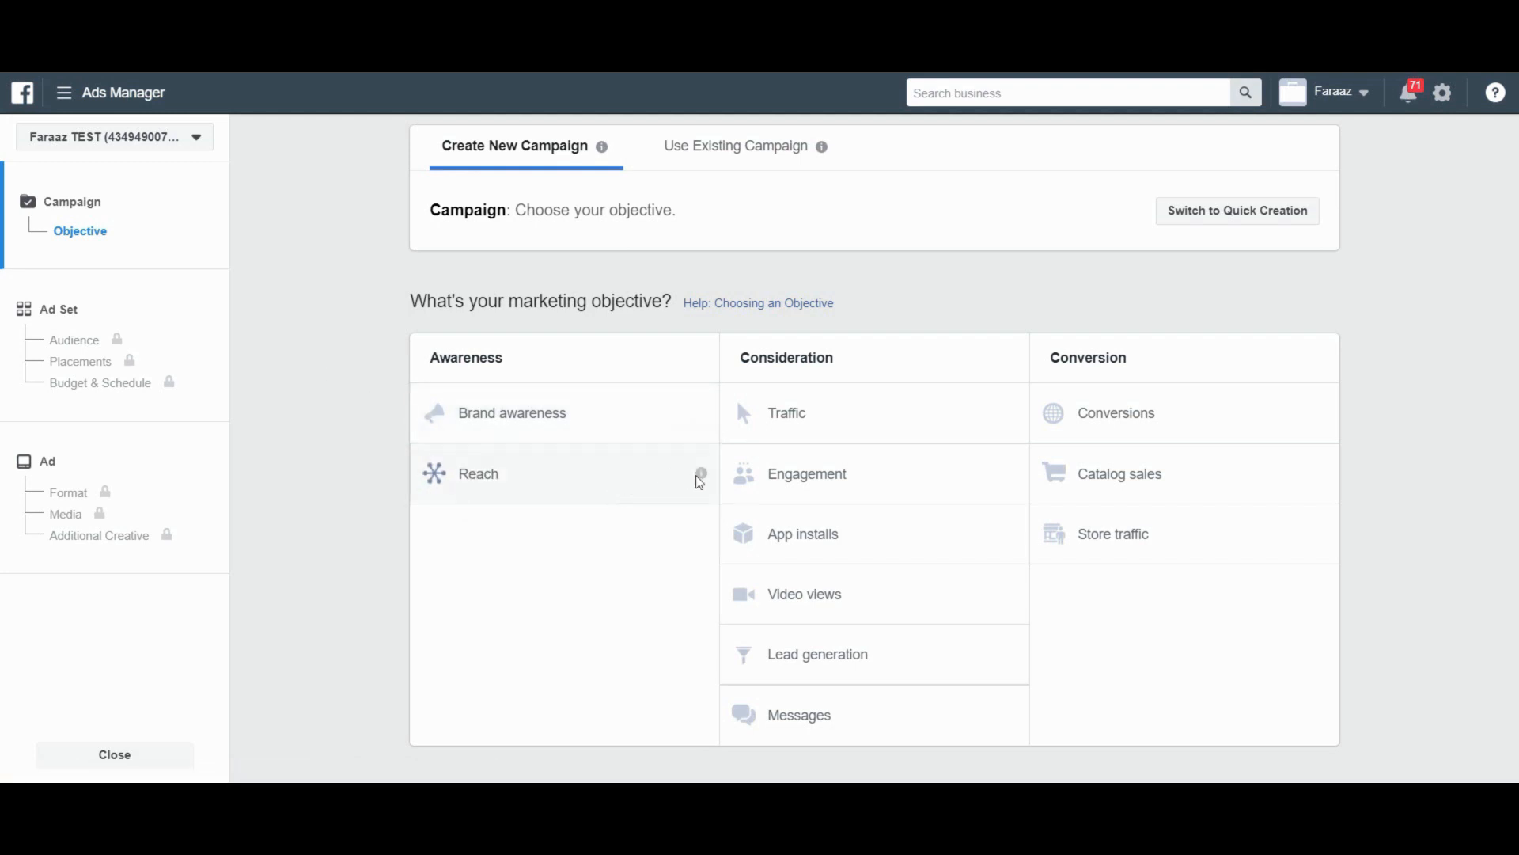
Step: Choose Engagement as the new campaign's marketing objective and continue to the ad set setup
mouse_move(703, 475)
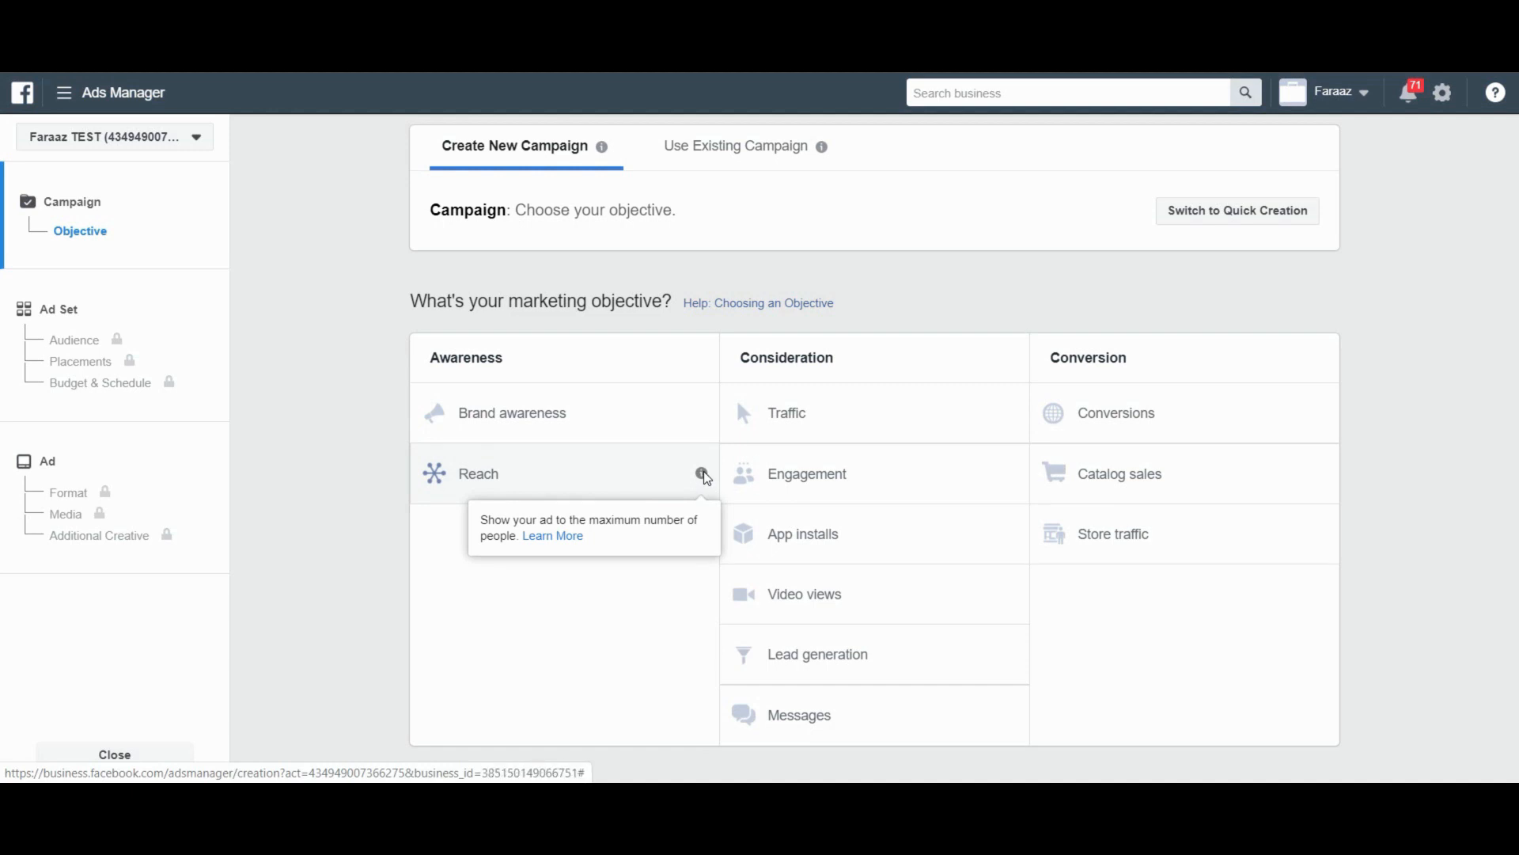
mouse_move(1012, 474)
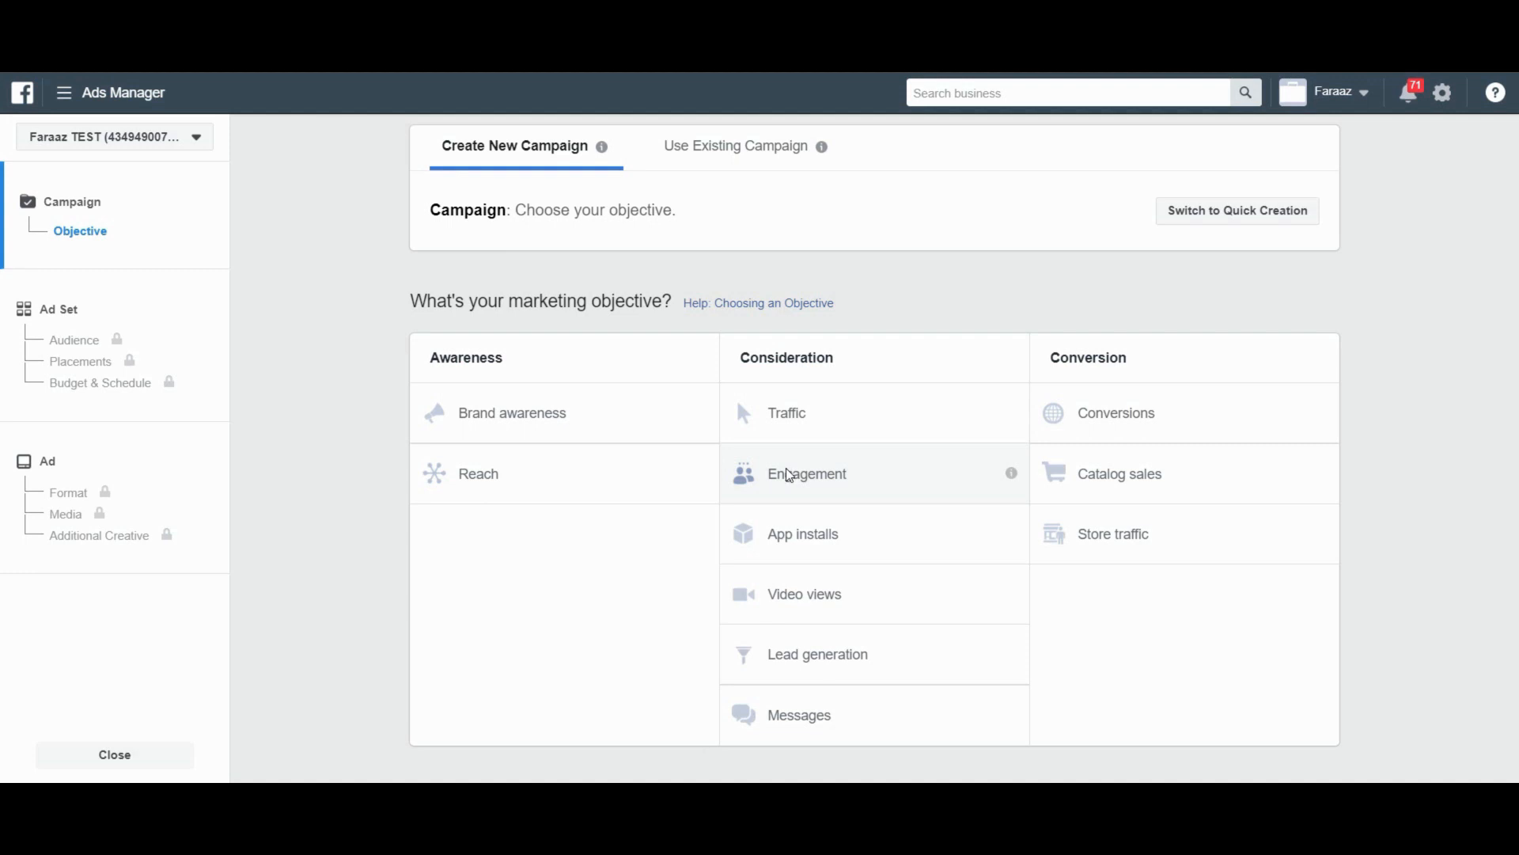
click(784, 480)
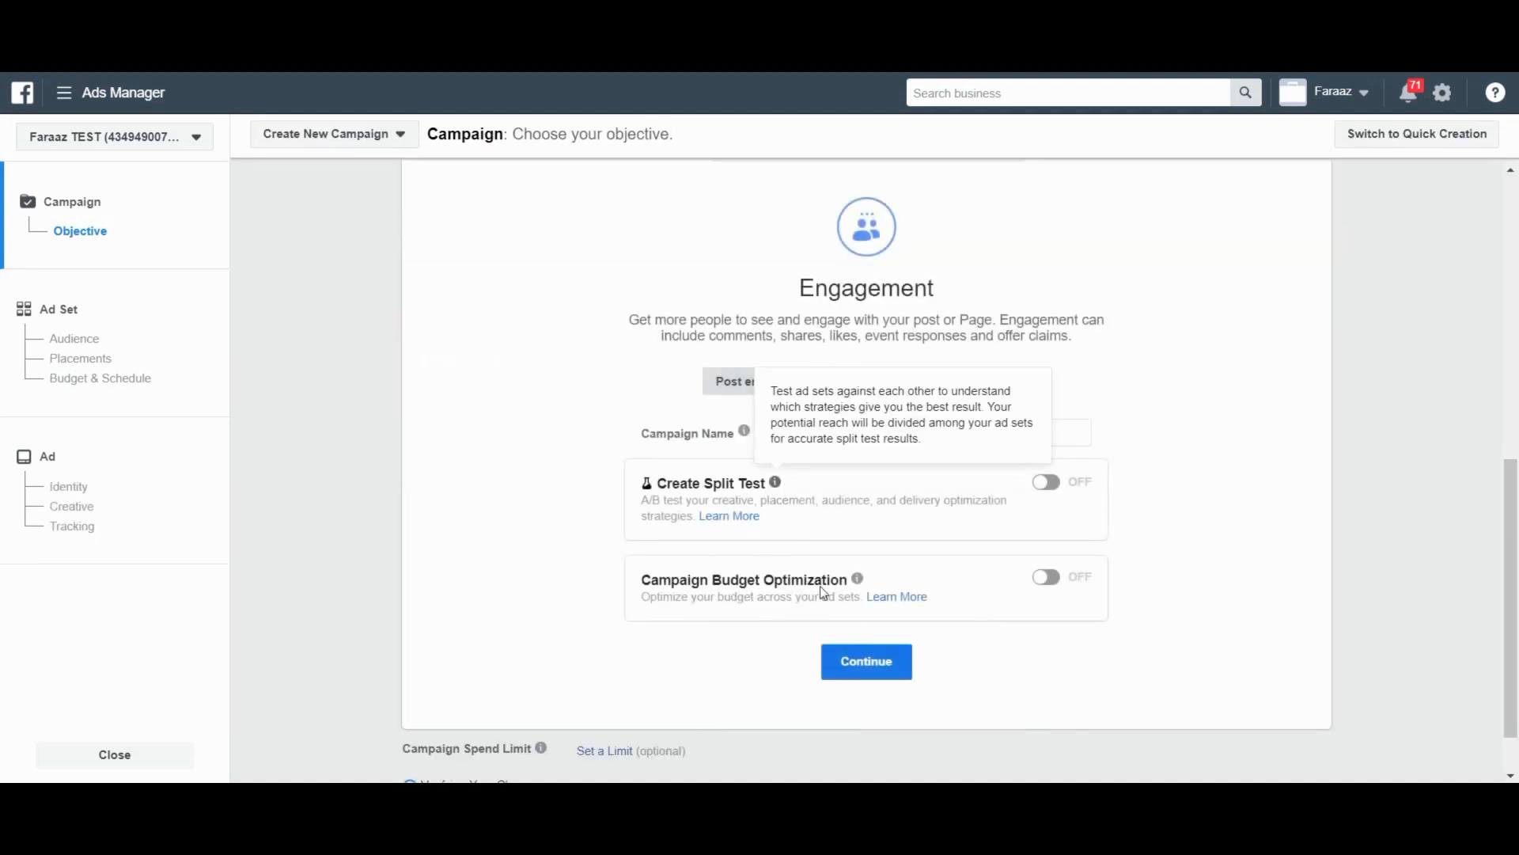
click(880, 677)
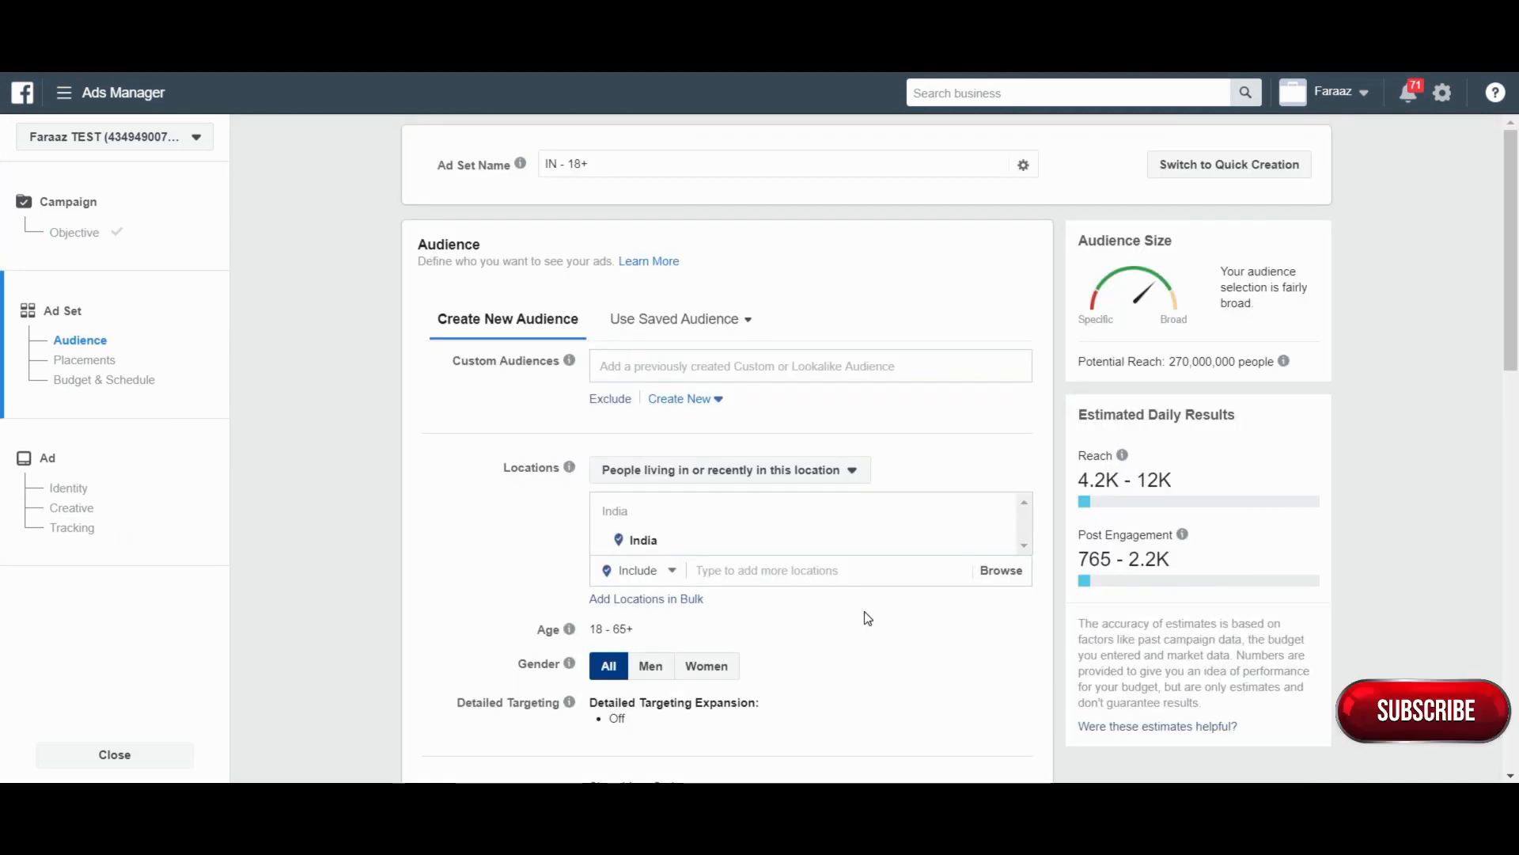
Step: Replace India with the city of Pune, Maharashtra, India as the audience's target location
mouse_move(973, 533)
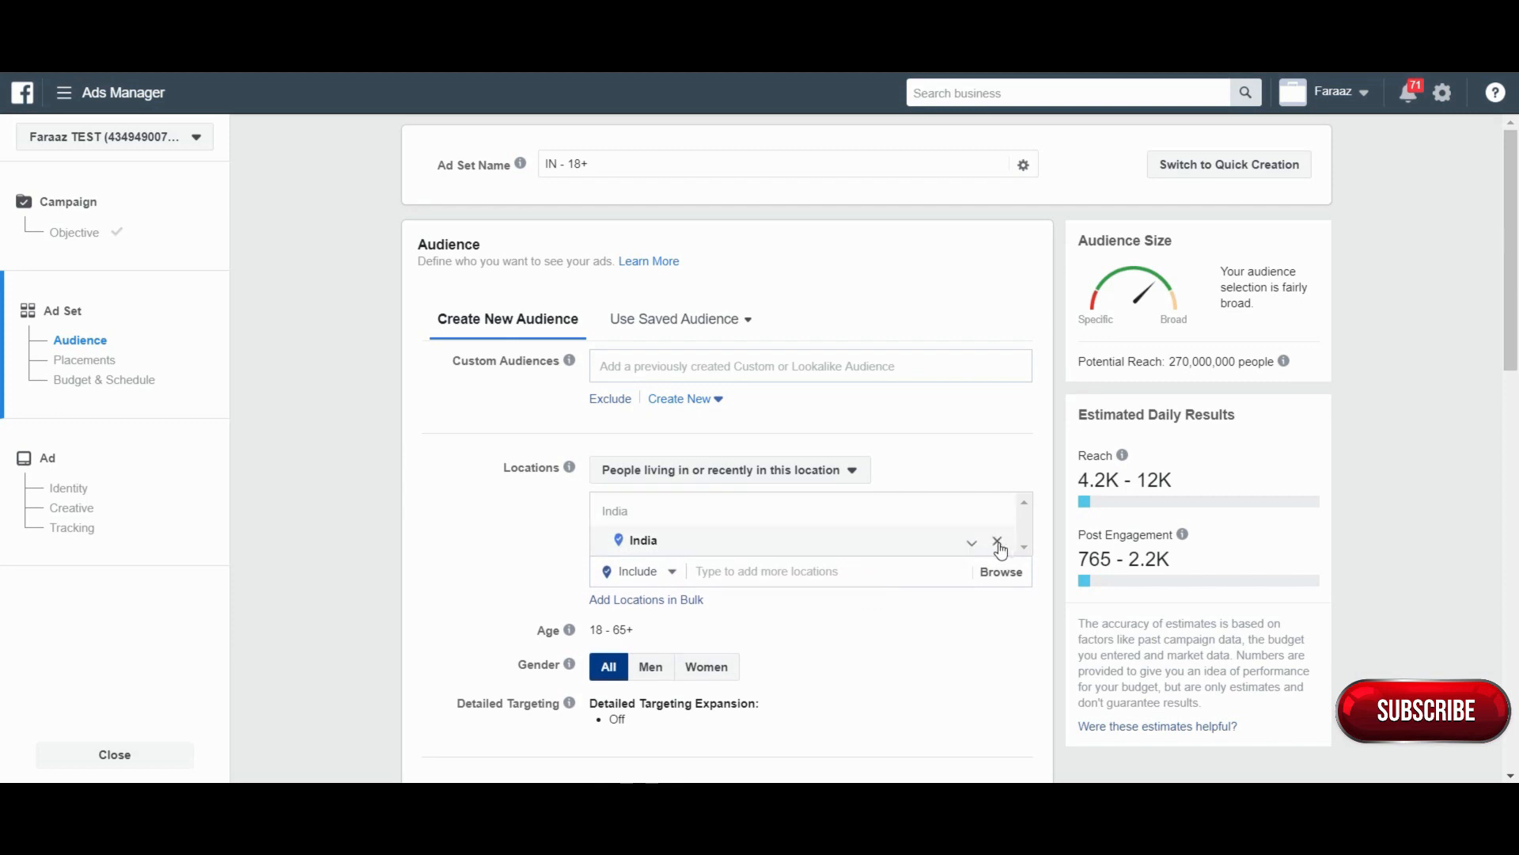
click(998, 543)
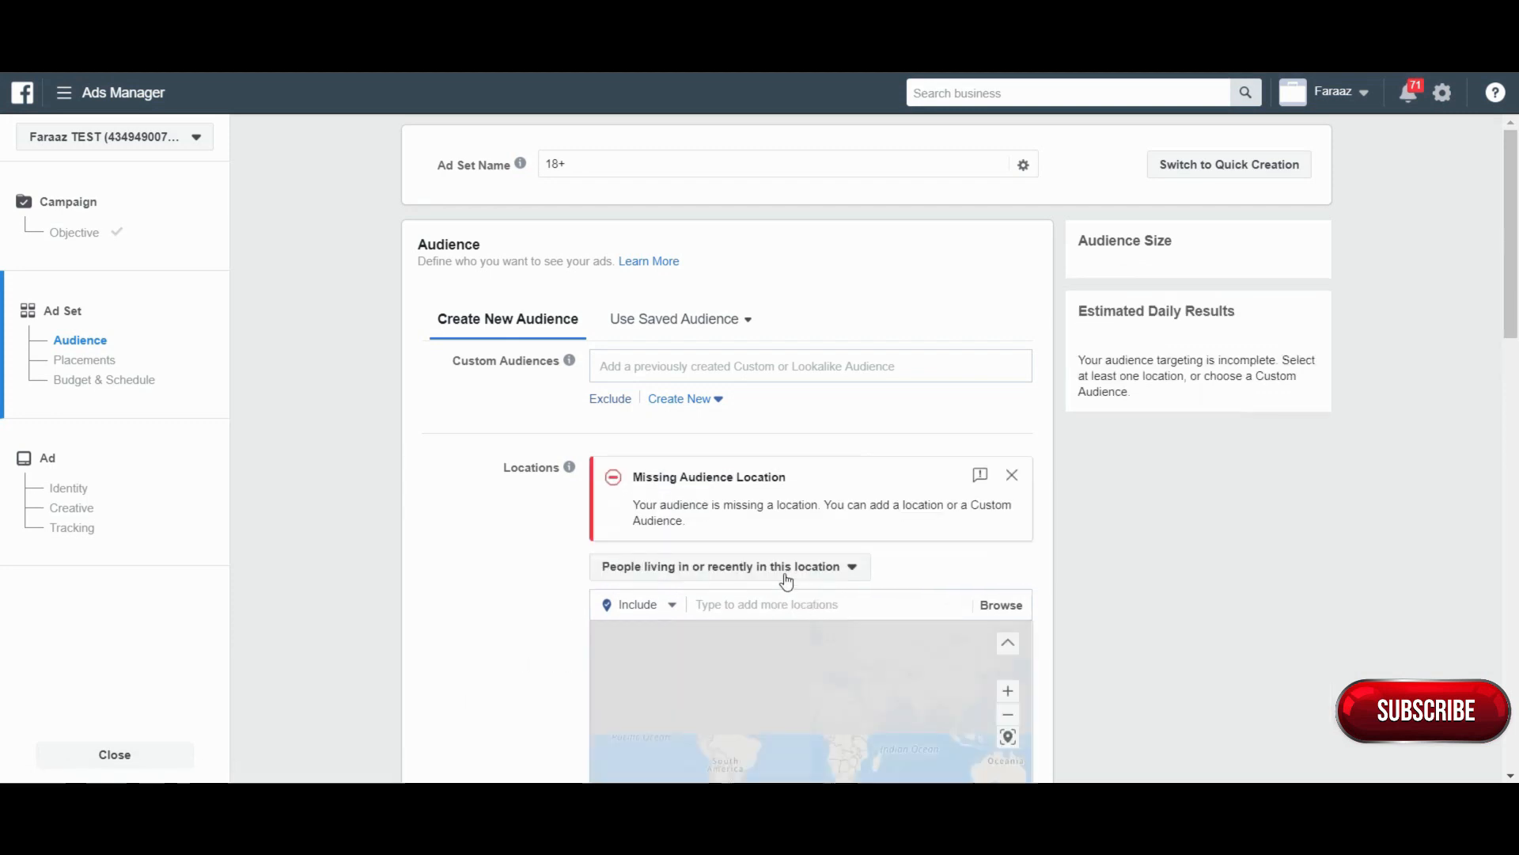
click(778, 597)
text(pu)
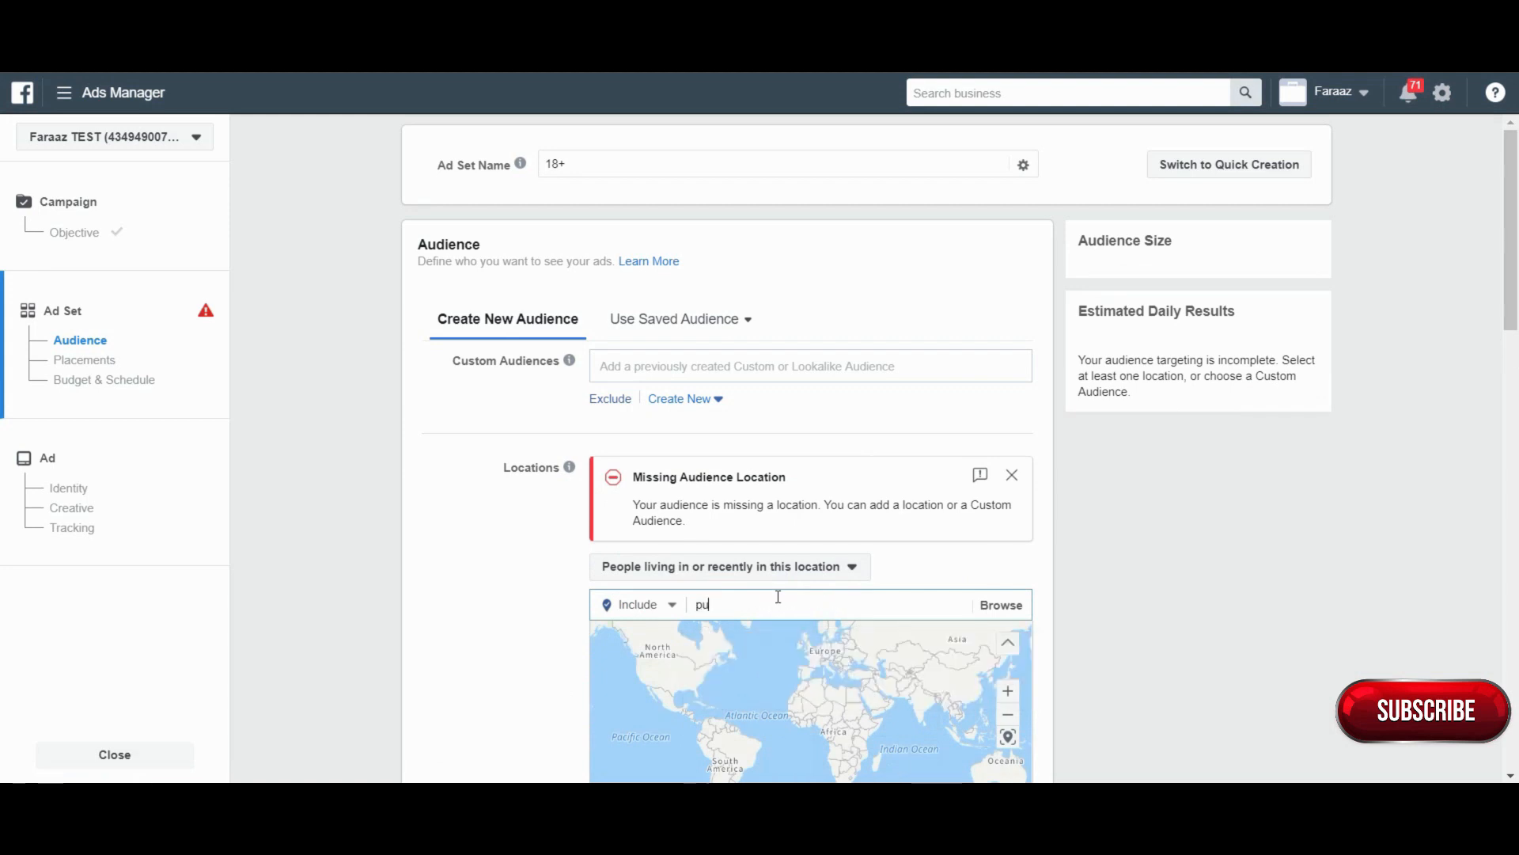
text(ne)
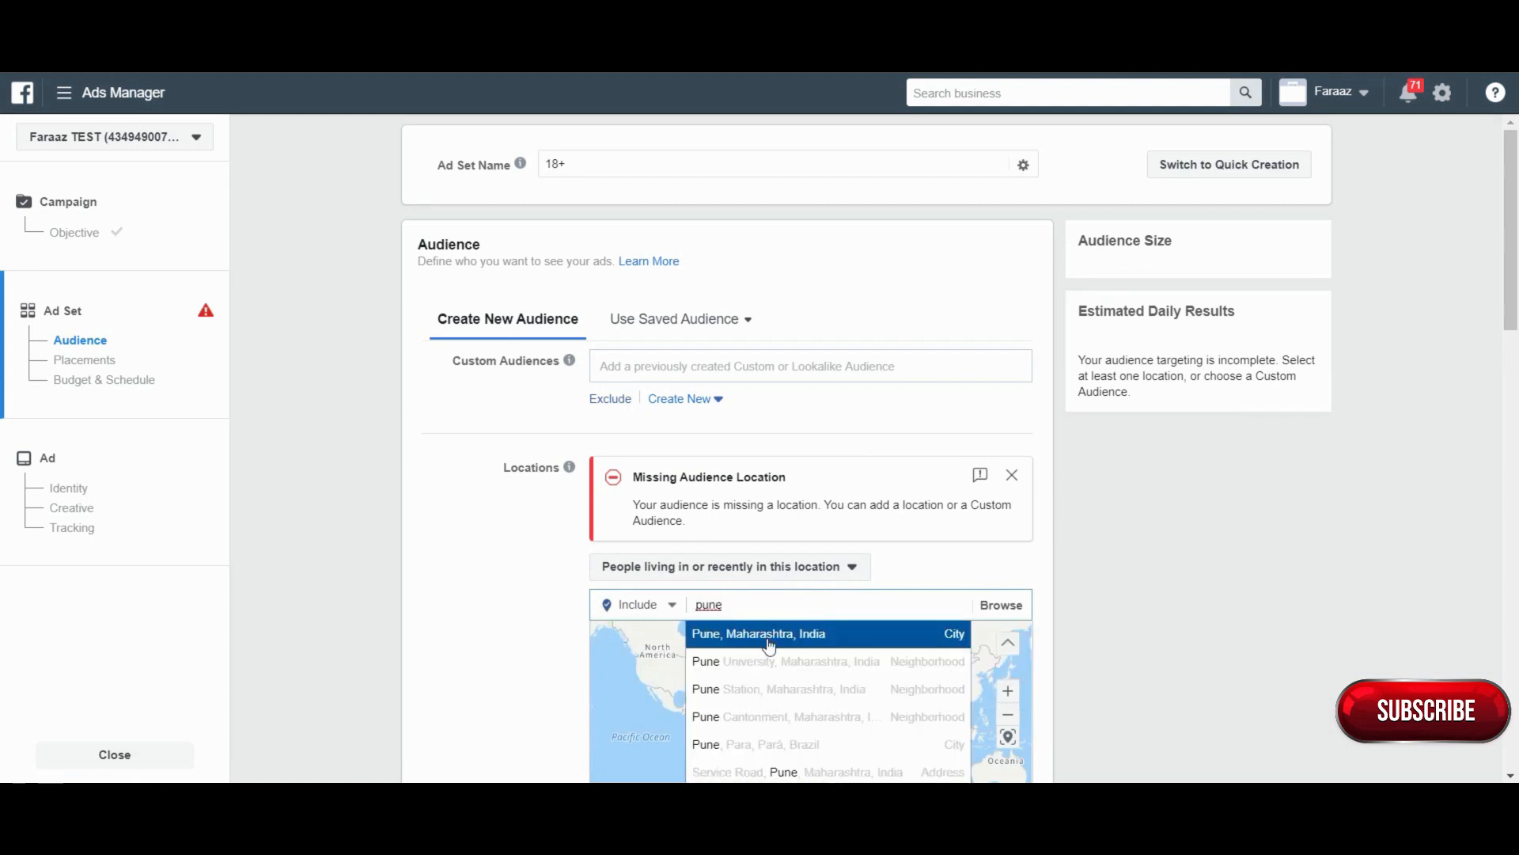
click(764, 638)
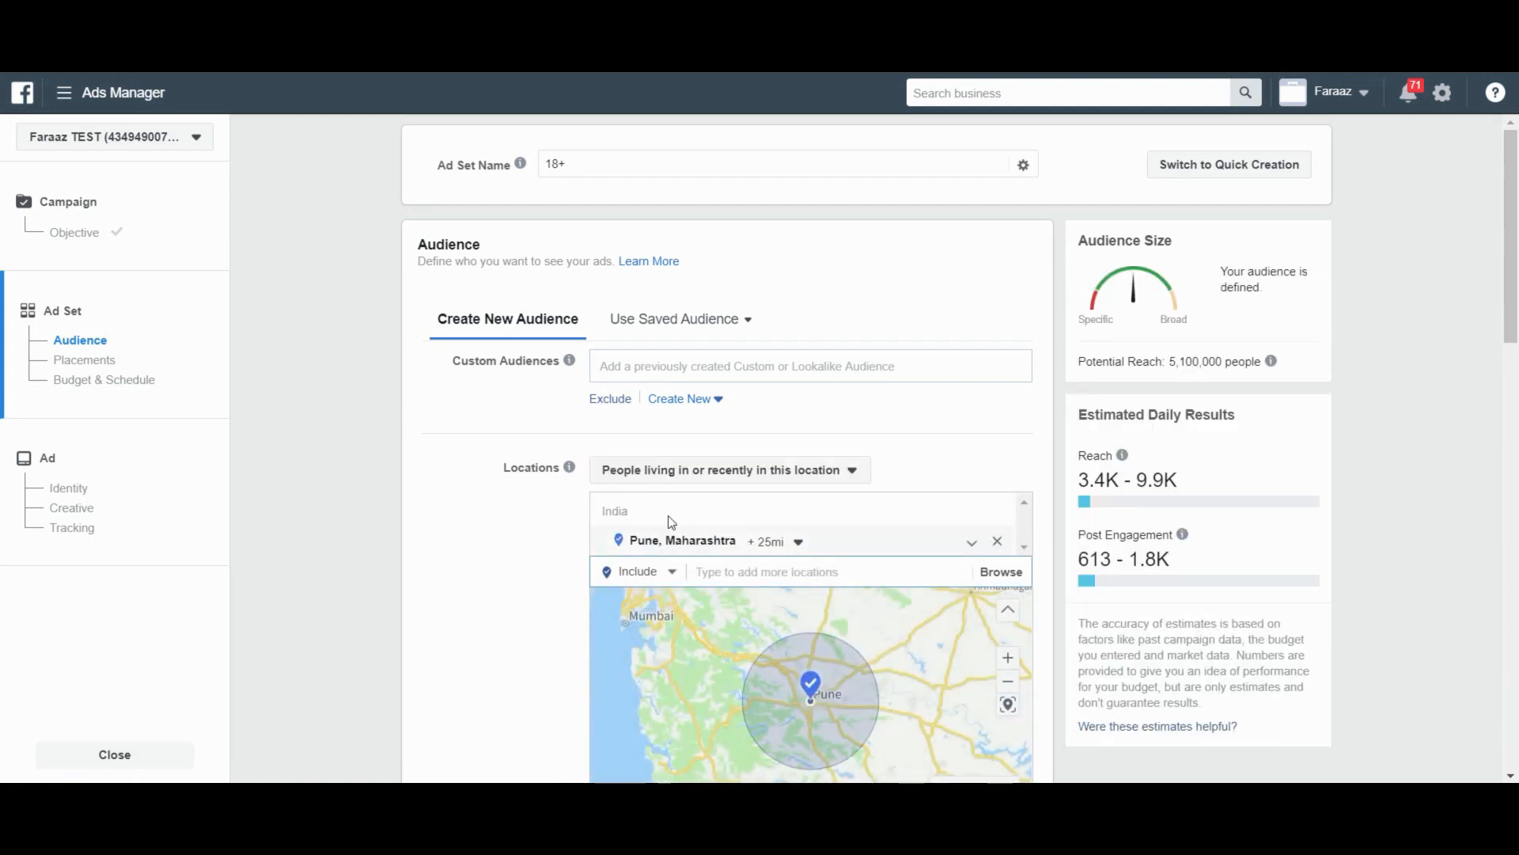
Step: Restrict the audience to people living in this location and set the radius around Pune to 10 miles
click(648, 473)
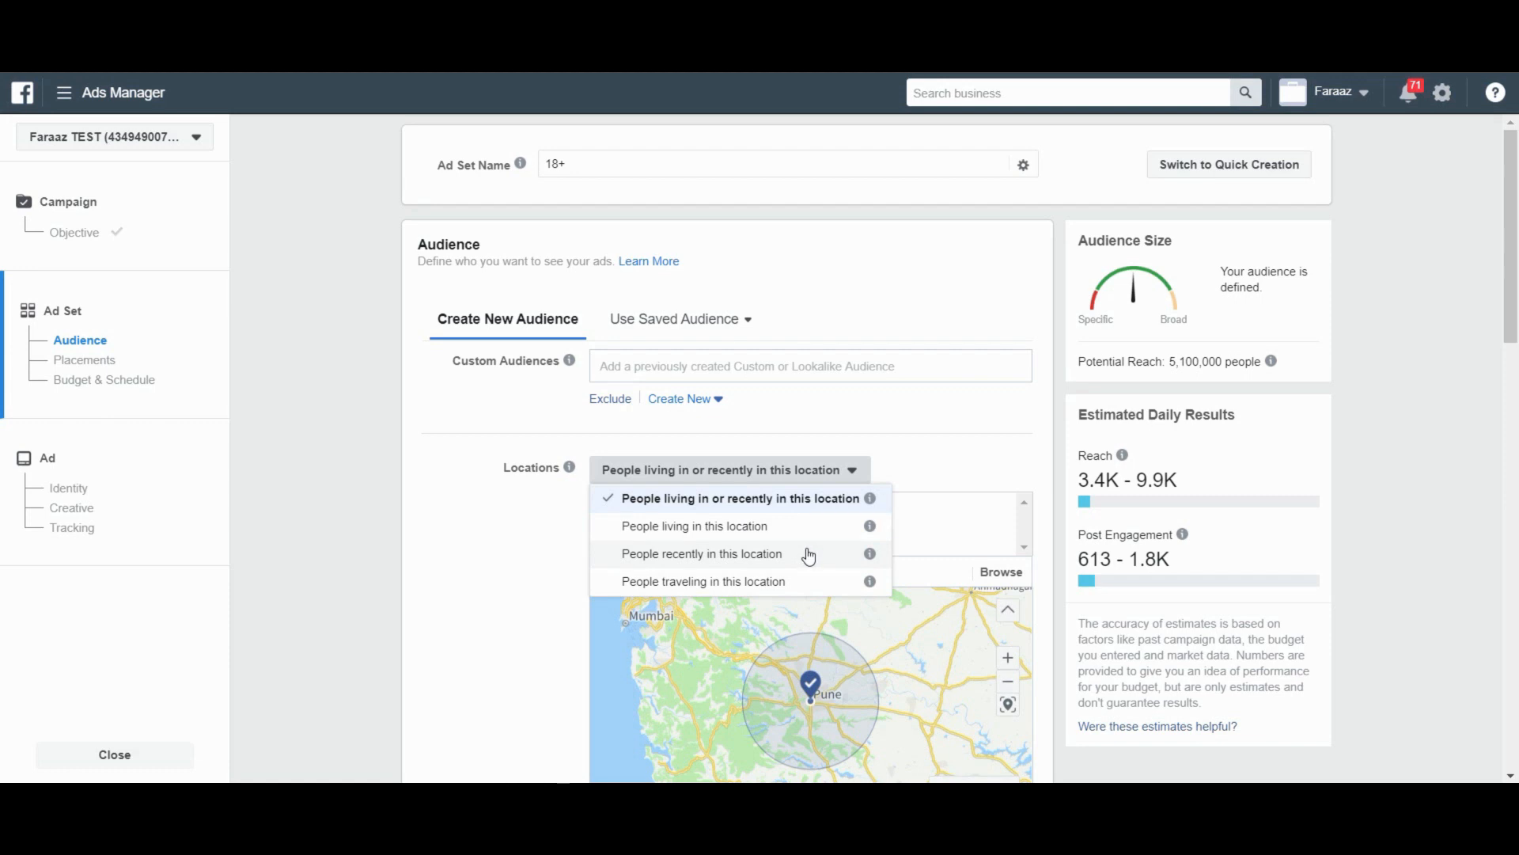
click(752, 527)
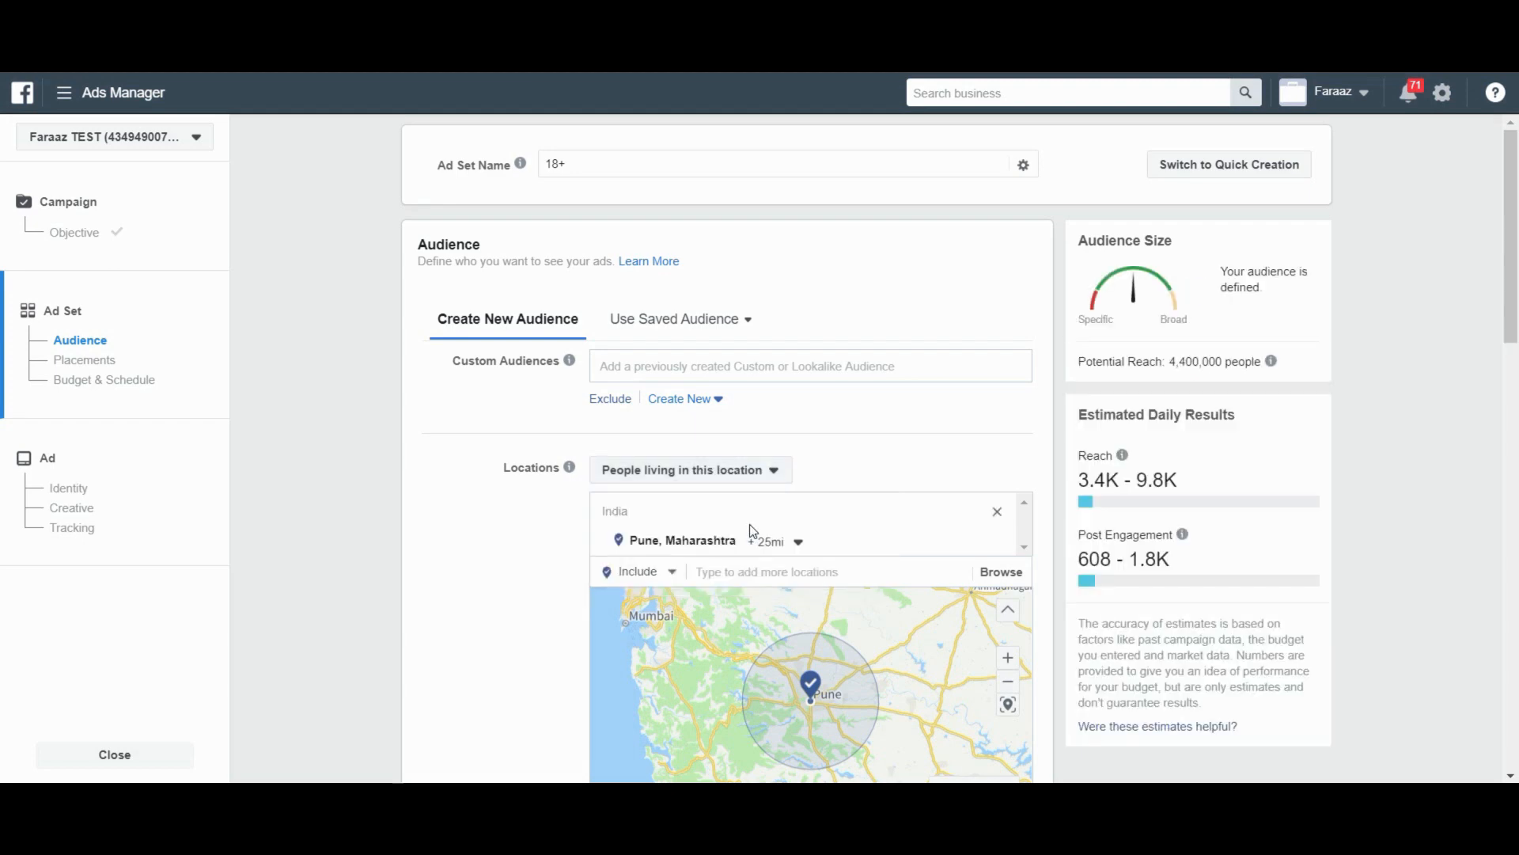
click(789, 544)
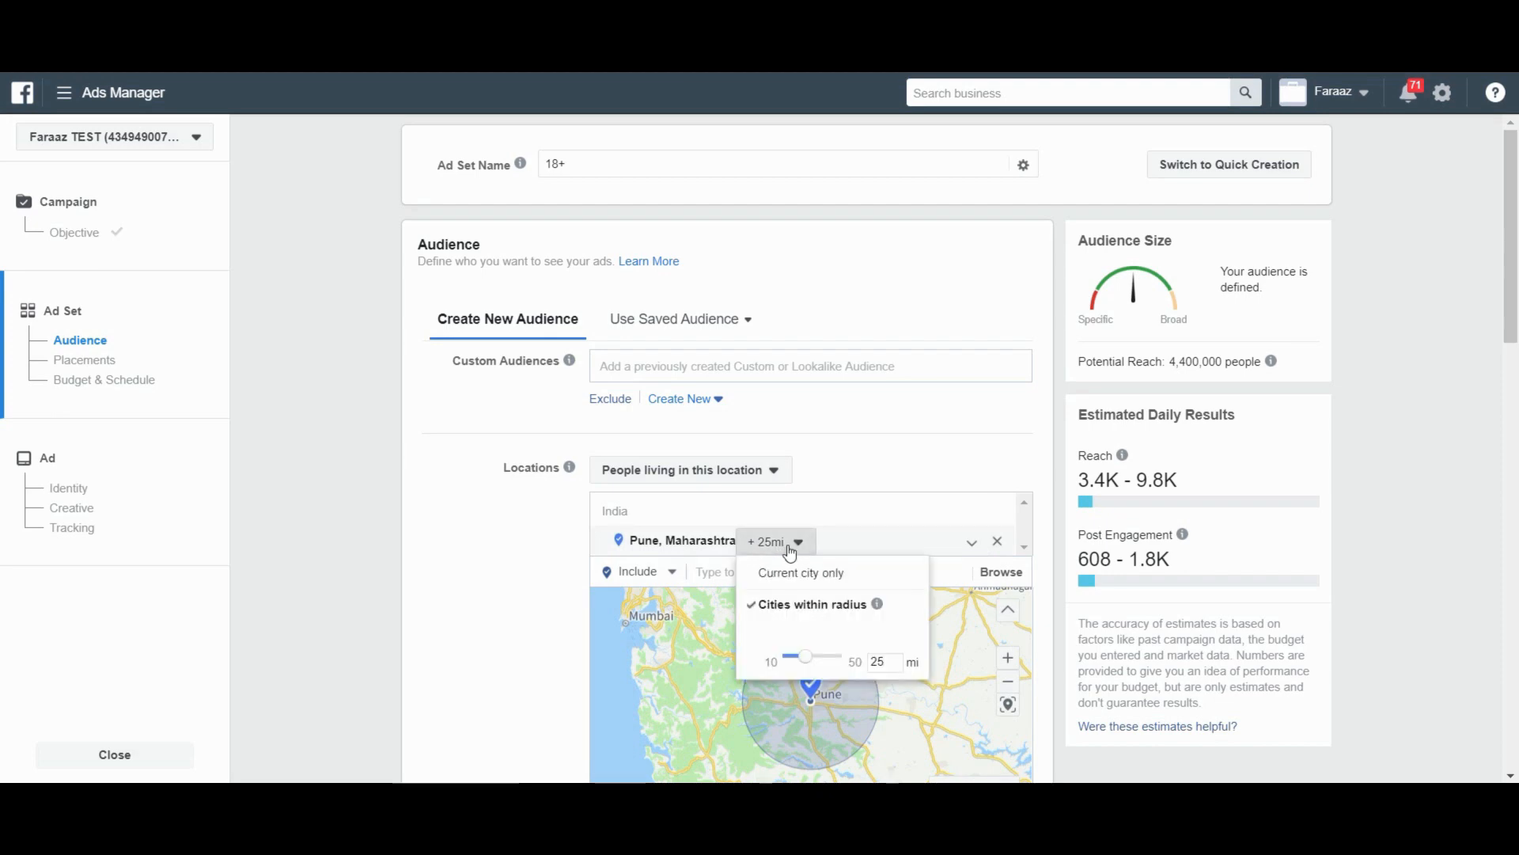
double_click(883, 660)
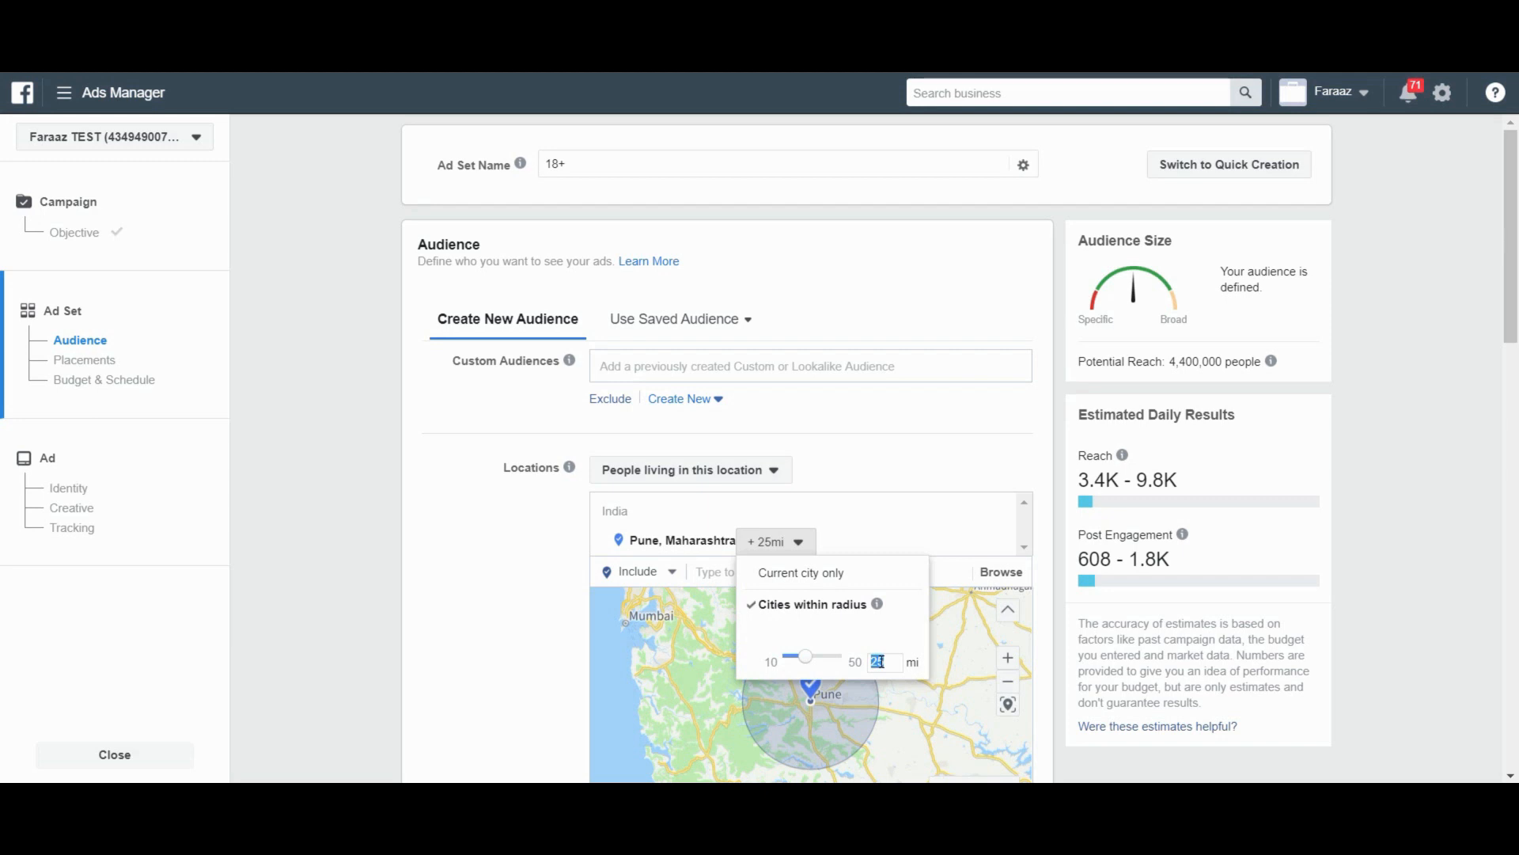
text(5)
key(Return)
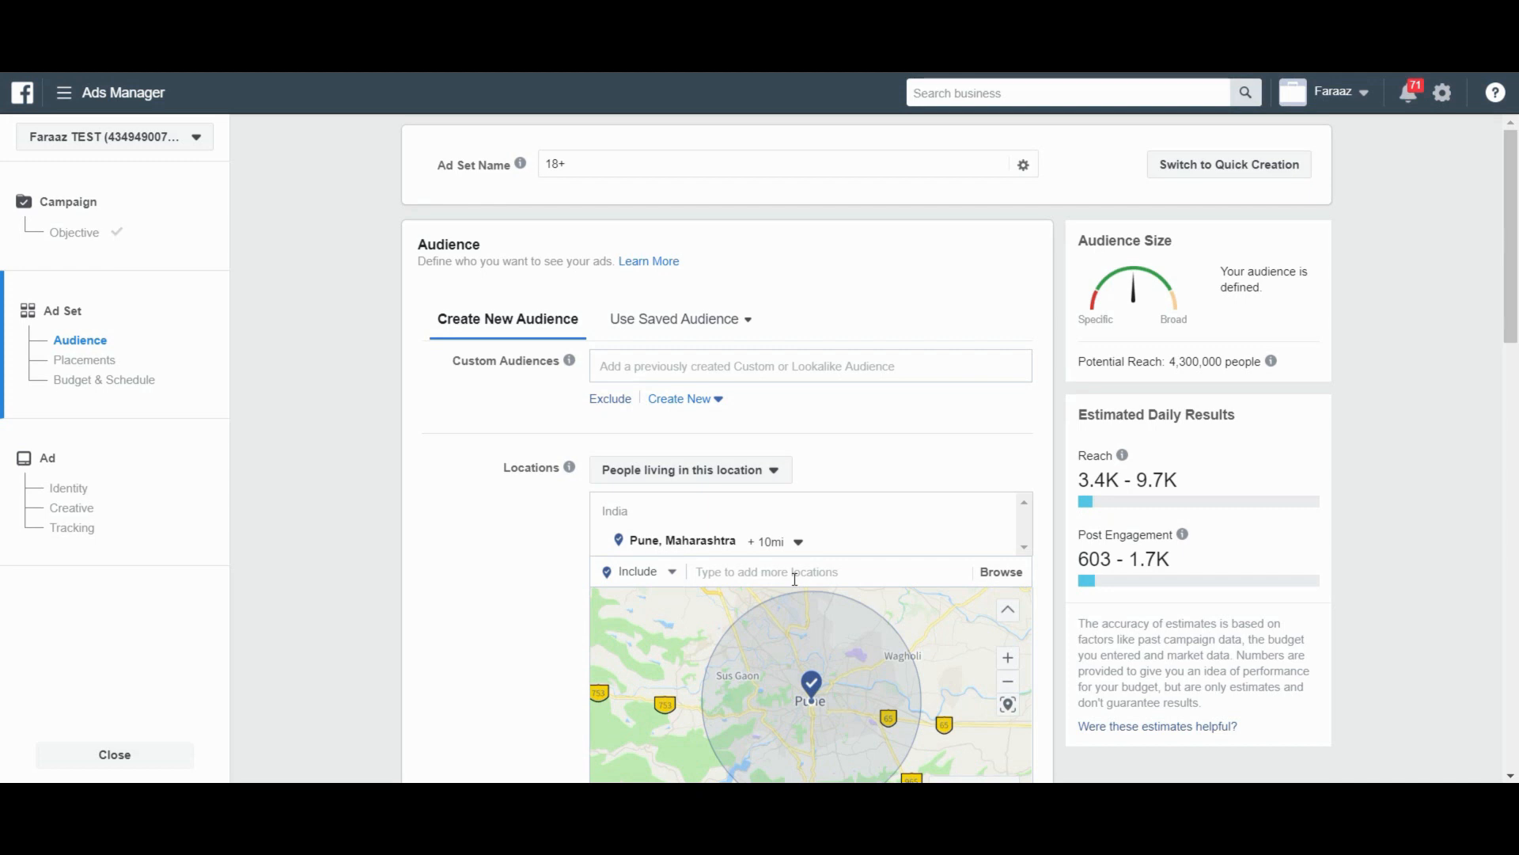
Step: Add Mumbai, Maharashtra as a second included location for the audience
click(791, 580)
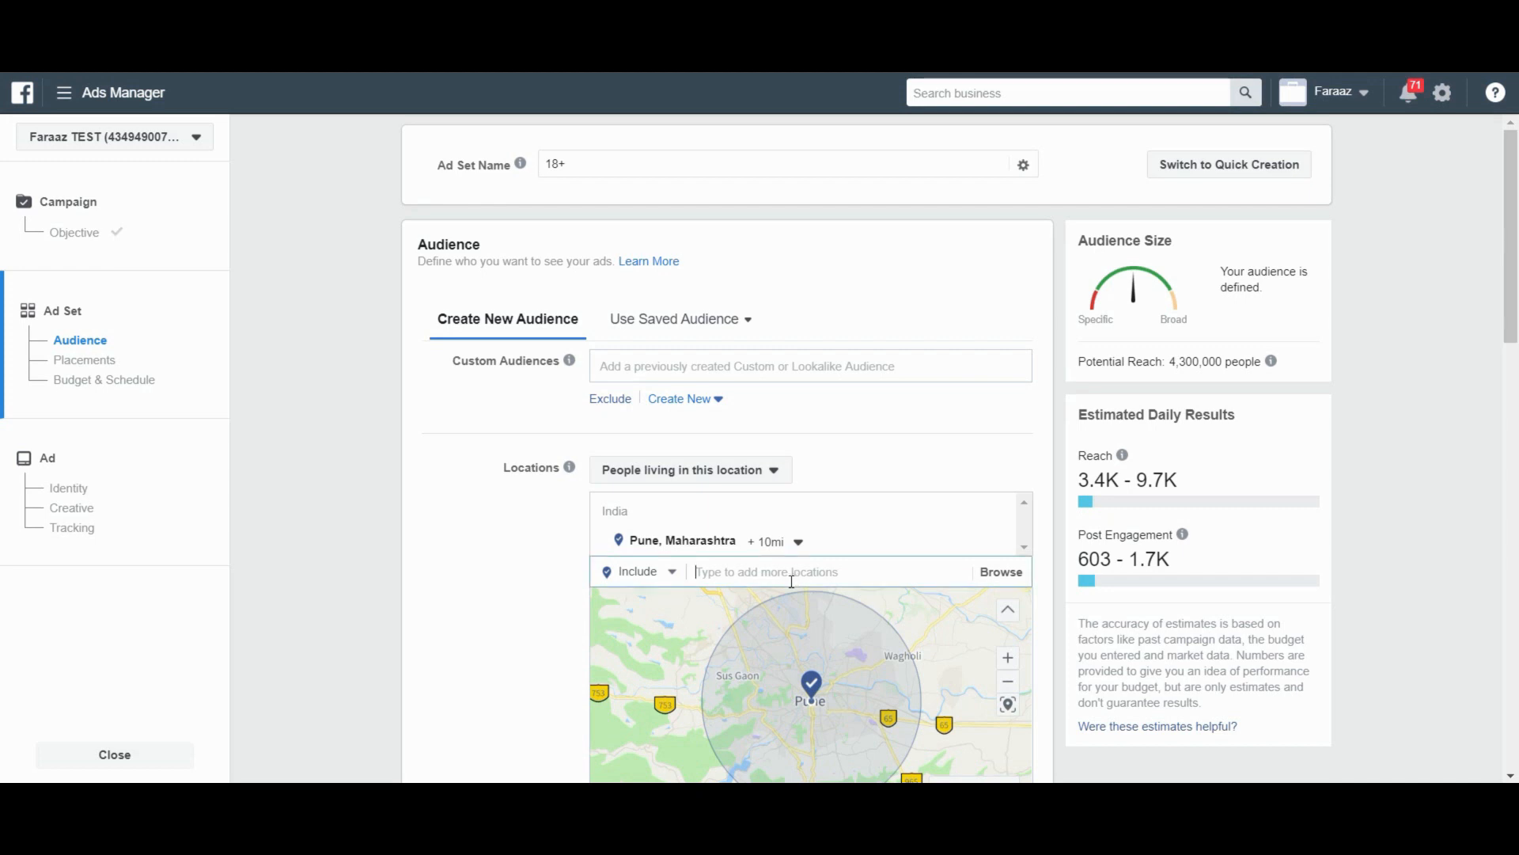
text(mumba)
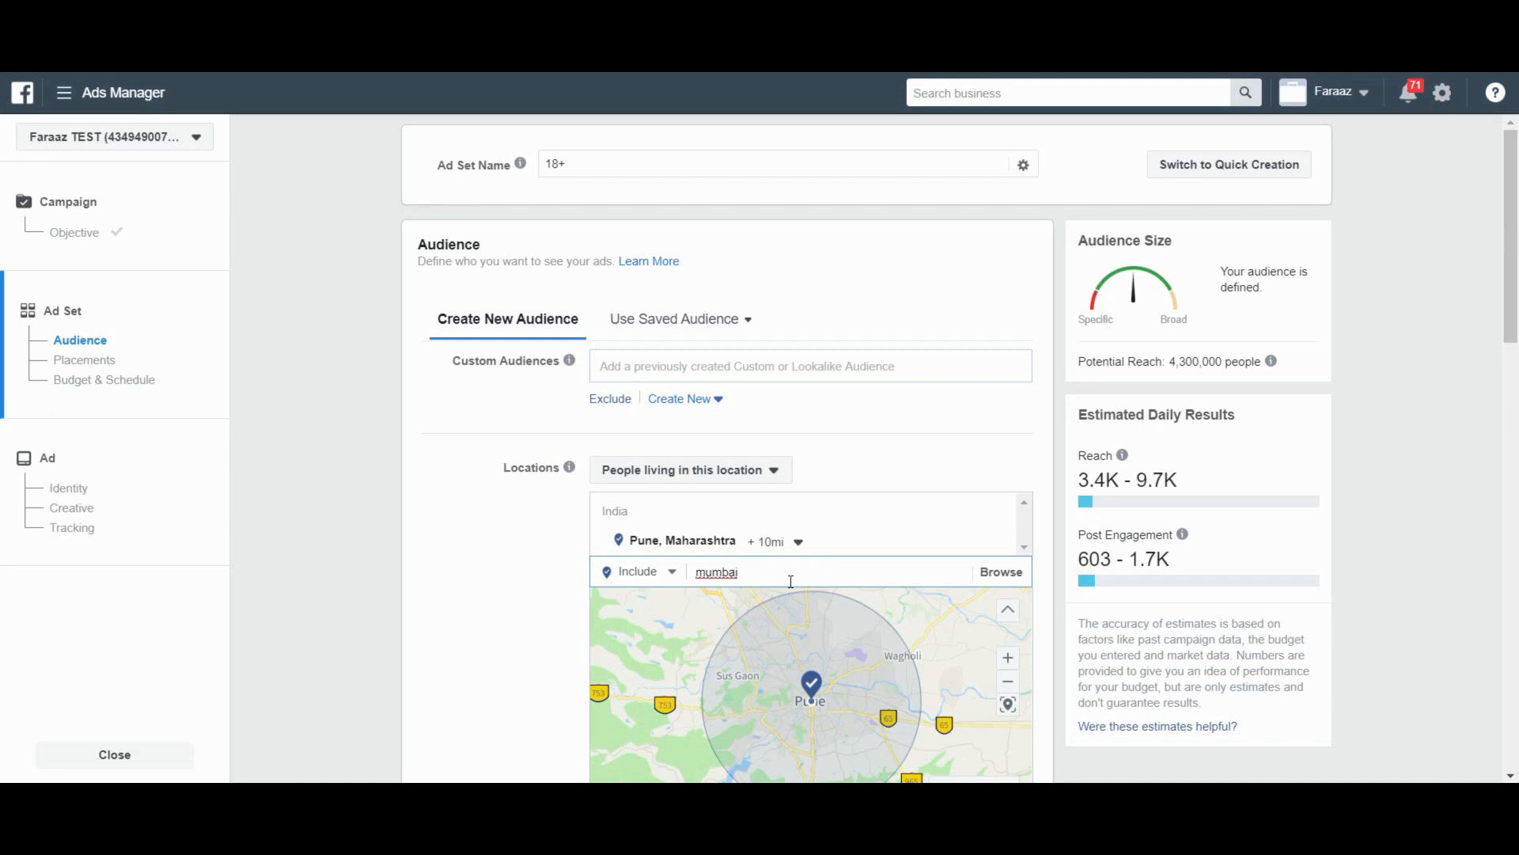
text(i)
click(784, 602)
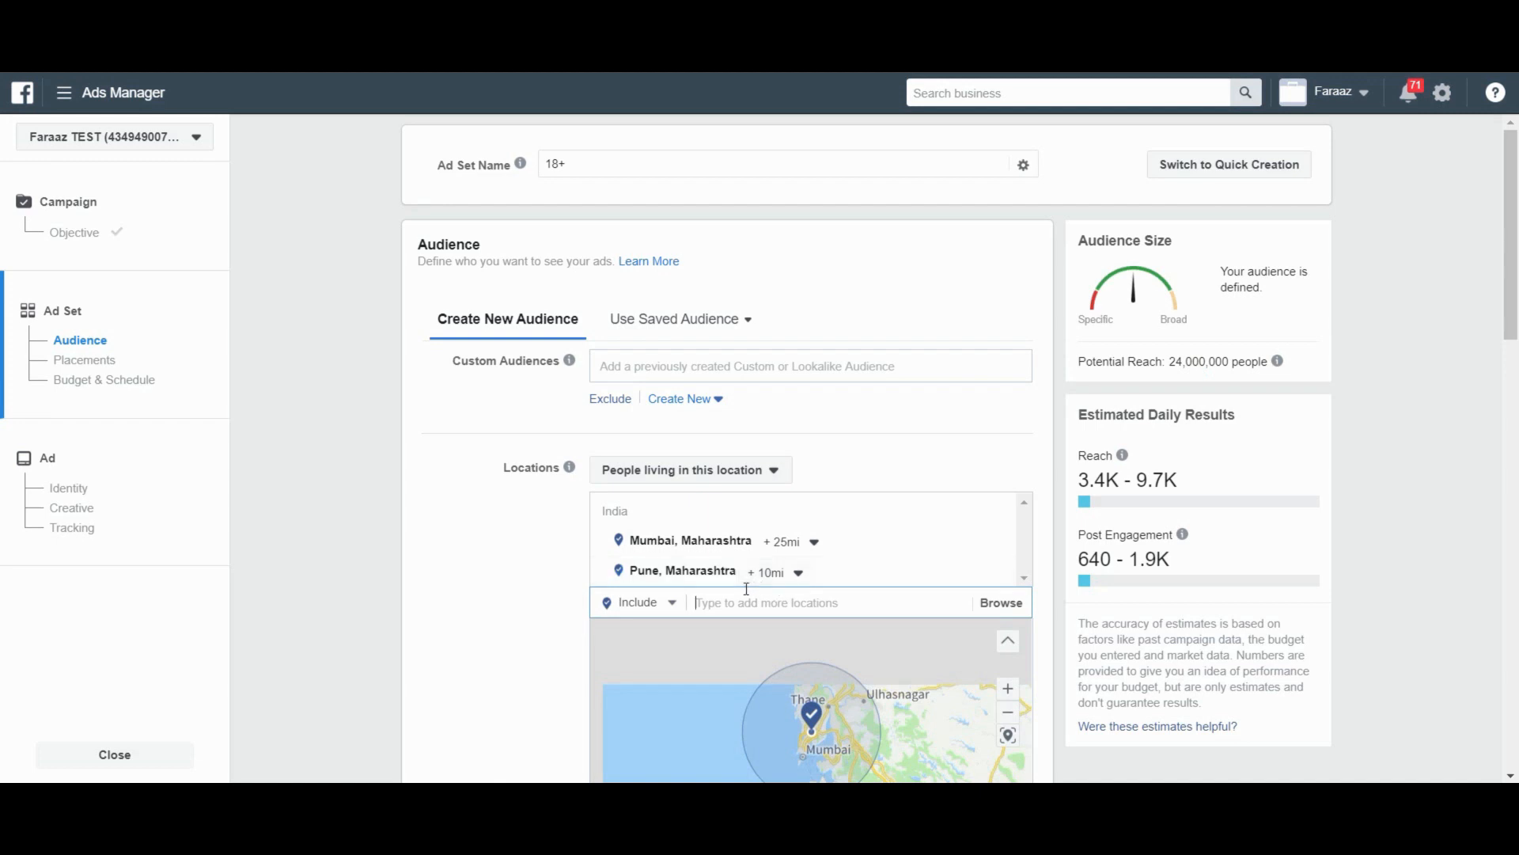
Step: Set the targeting radius around Mumbai to 10 miles
scroll(913, 601, down, 1)
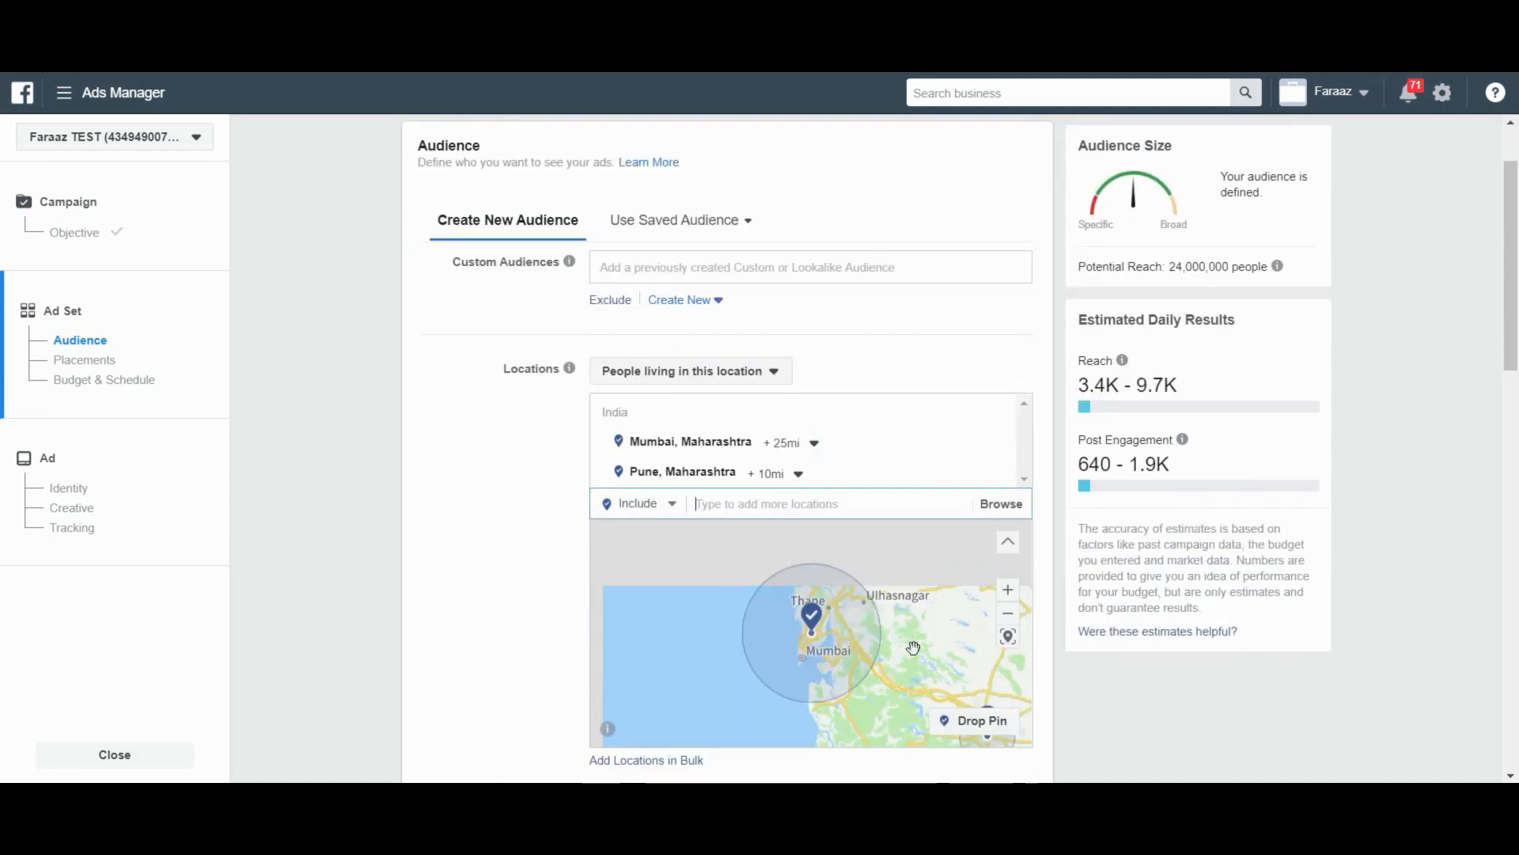
scroll(913, 647, down, 3)
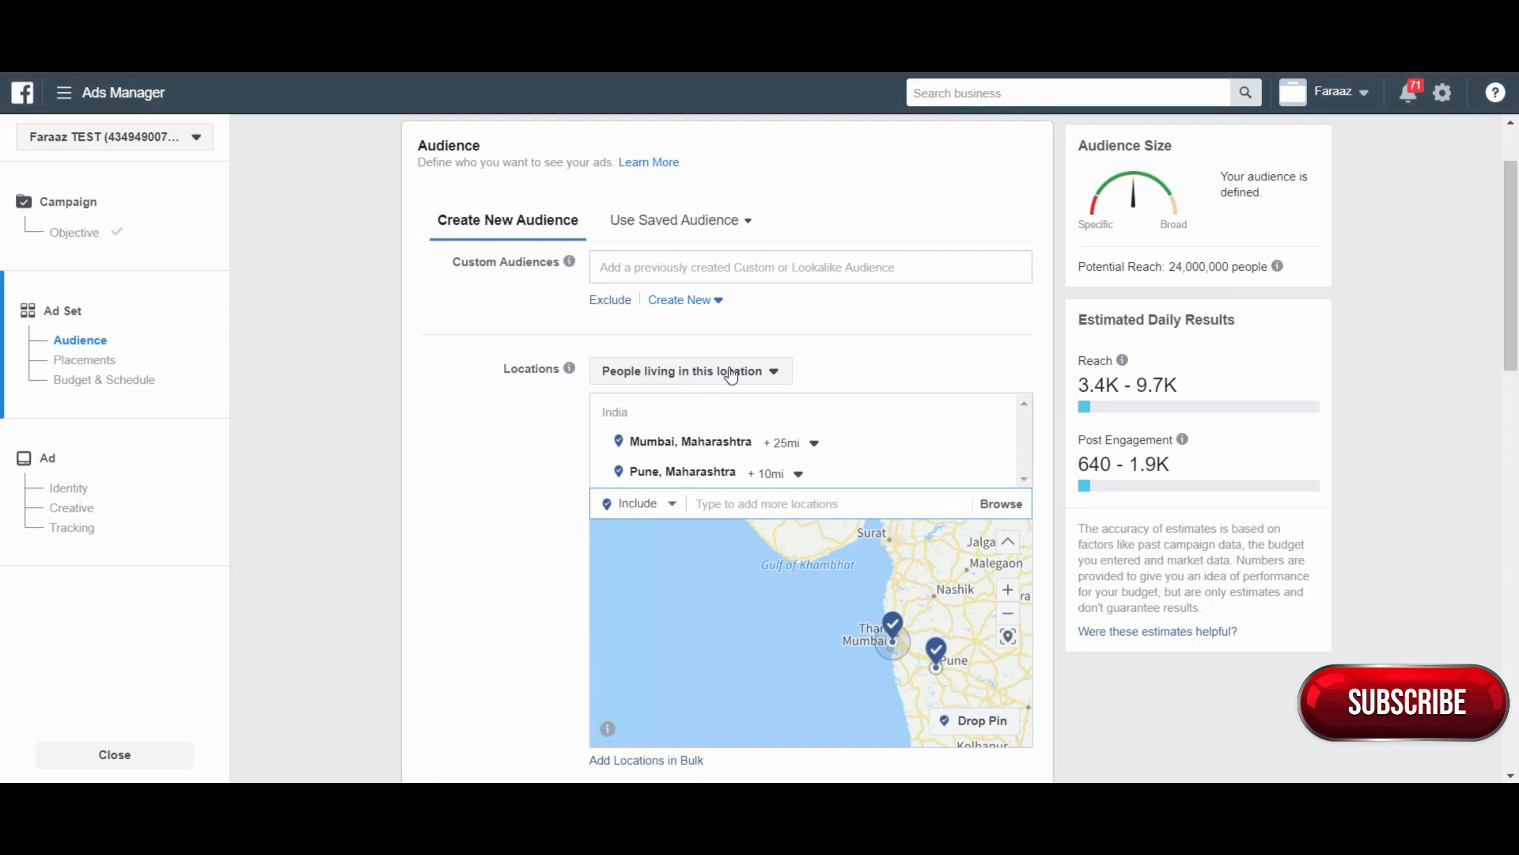
click(793, 442)
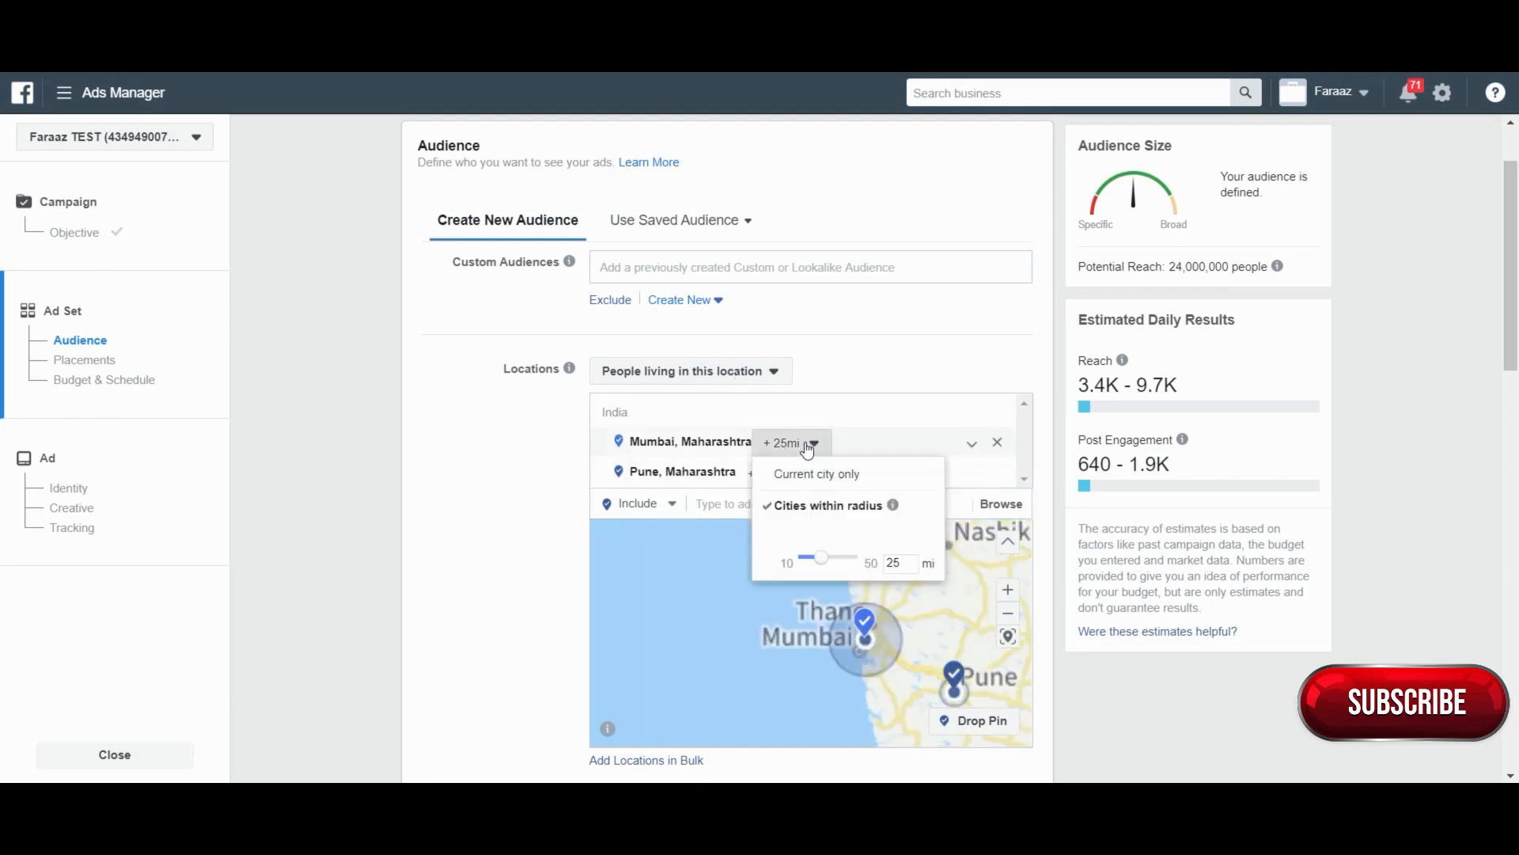
double_click(894, 563)
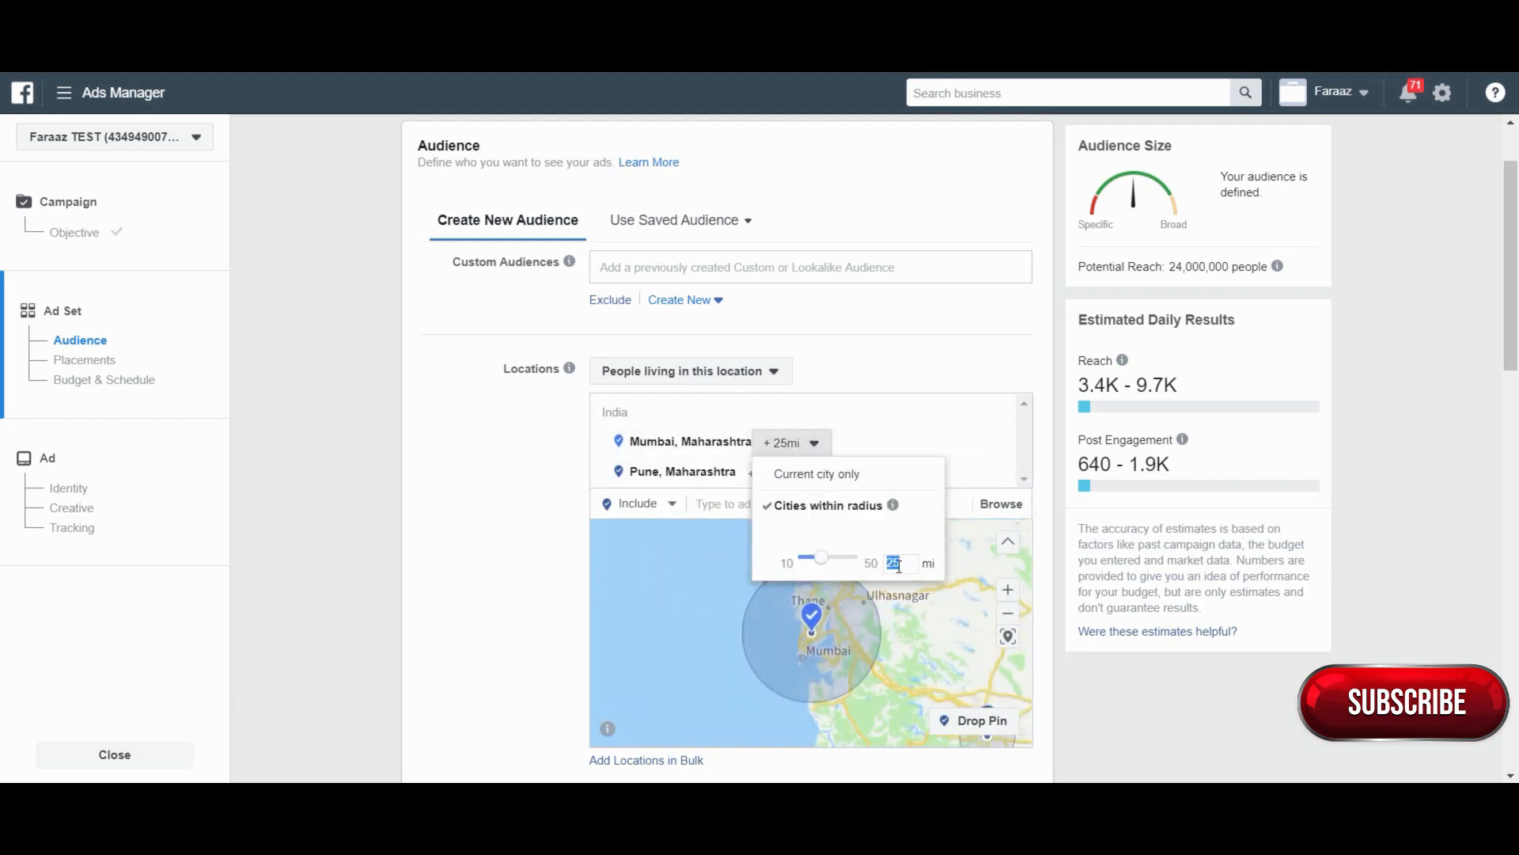
text(10)
Step: Set the audience's age range to 25–50
scroll(1010, 492, down, 4)
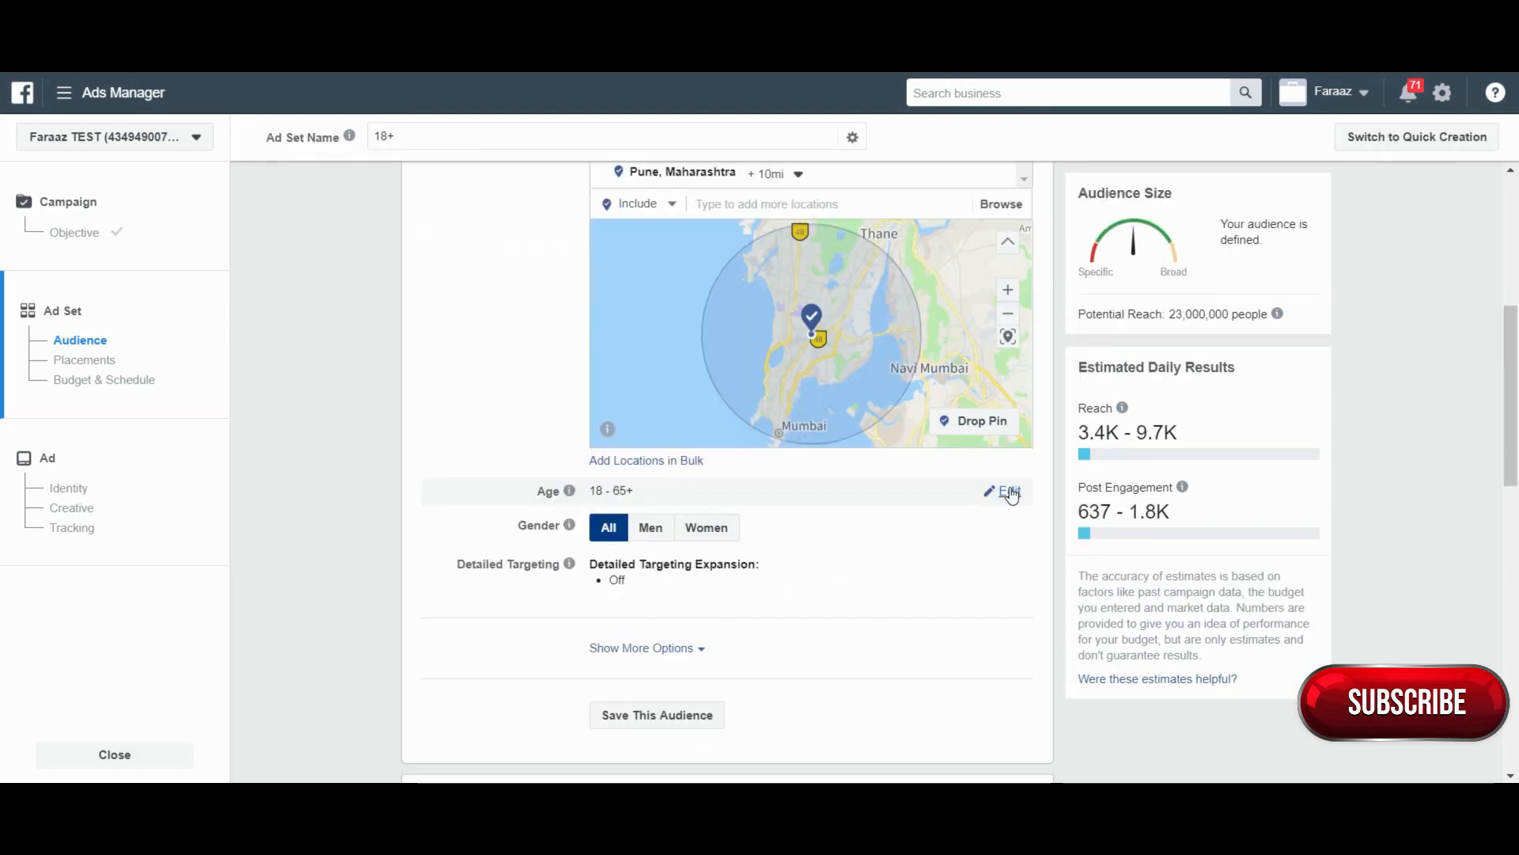
click(1011, 492)
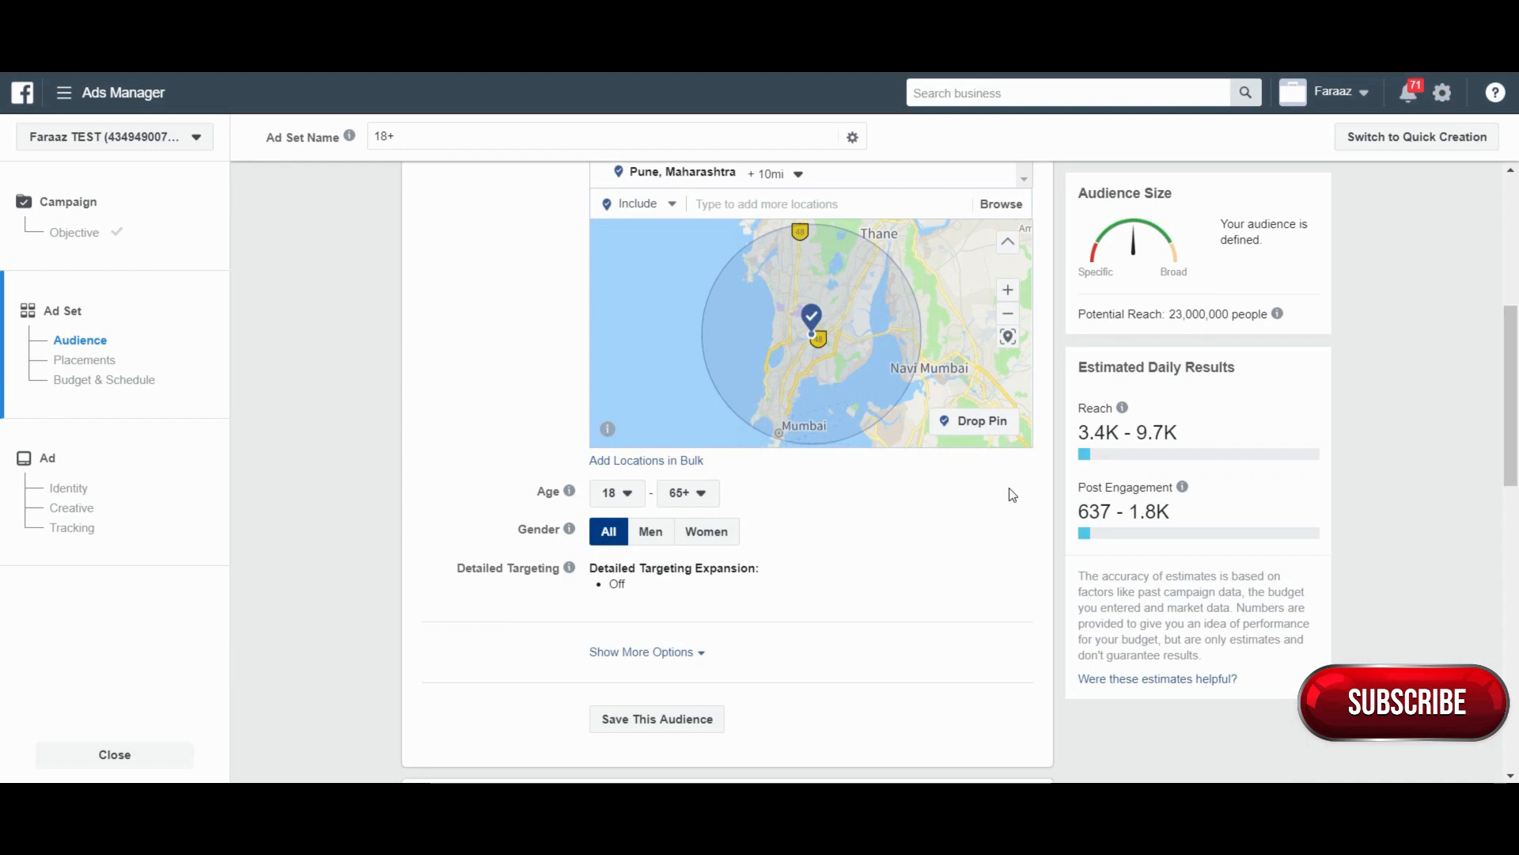
click(627, 496)
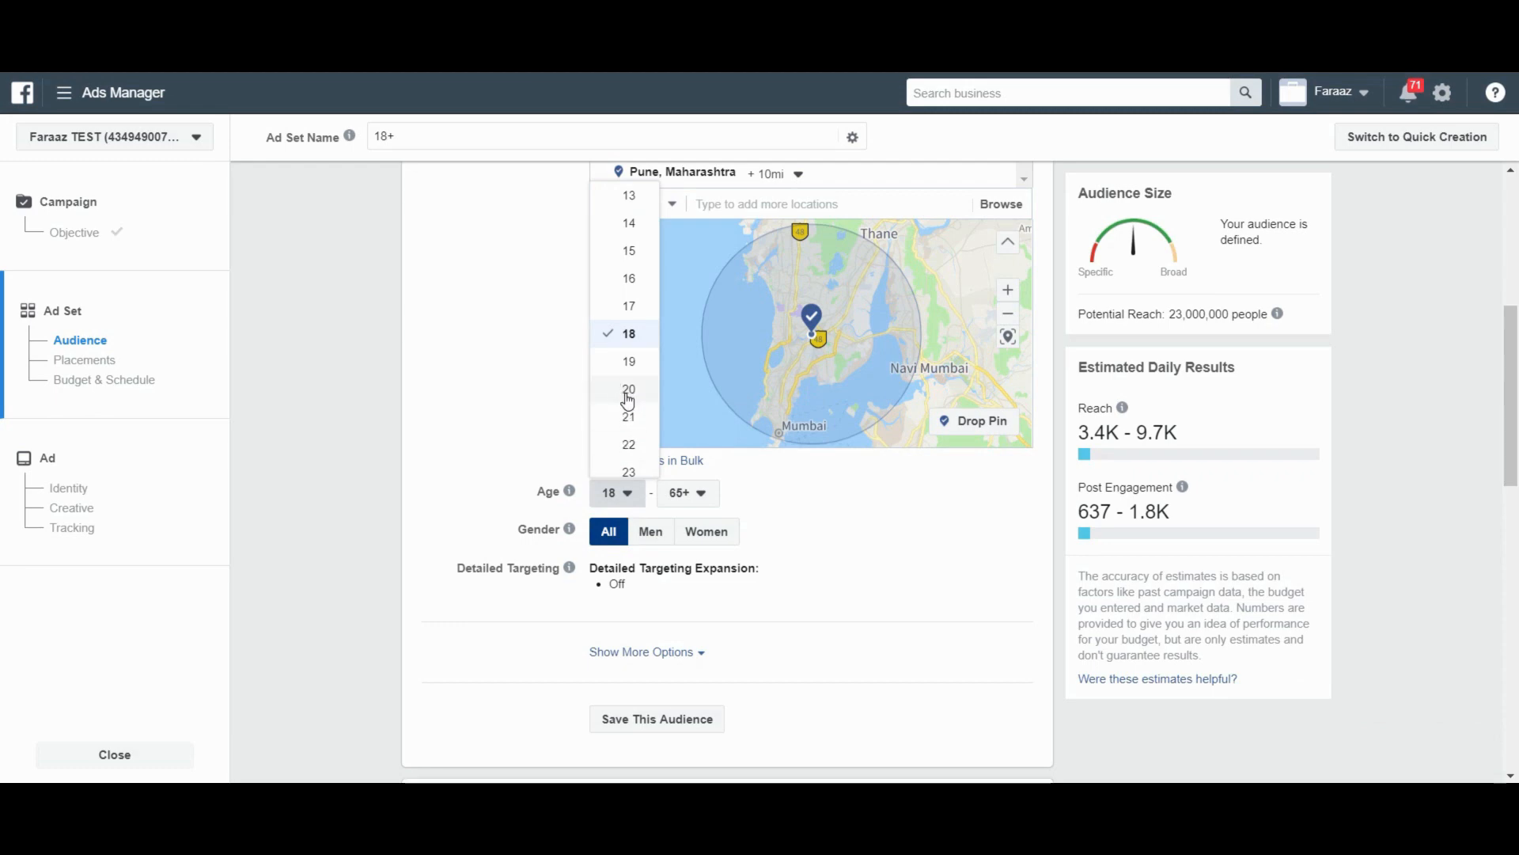
scroll(628, 400, down, 3)
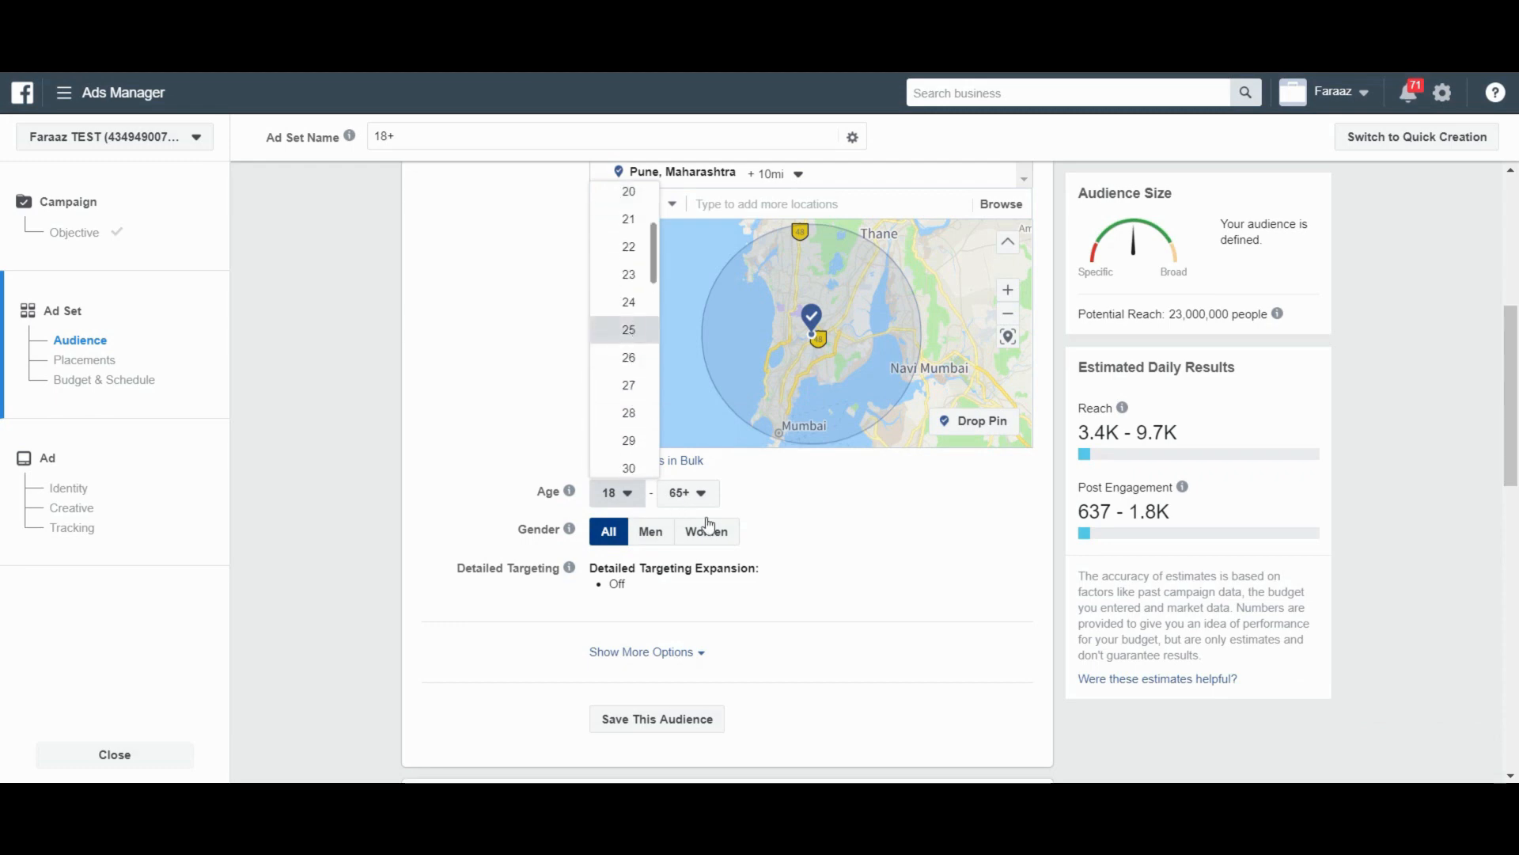
click(687, 493)
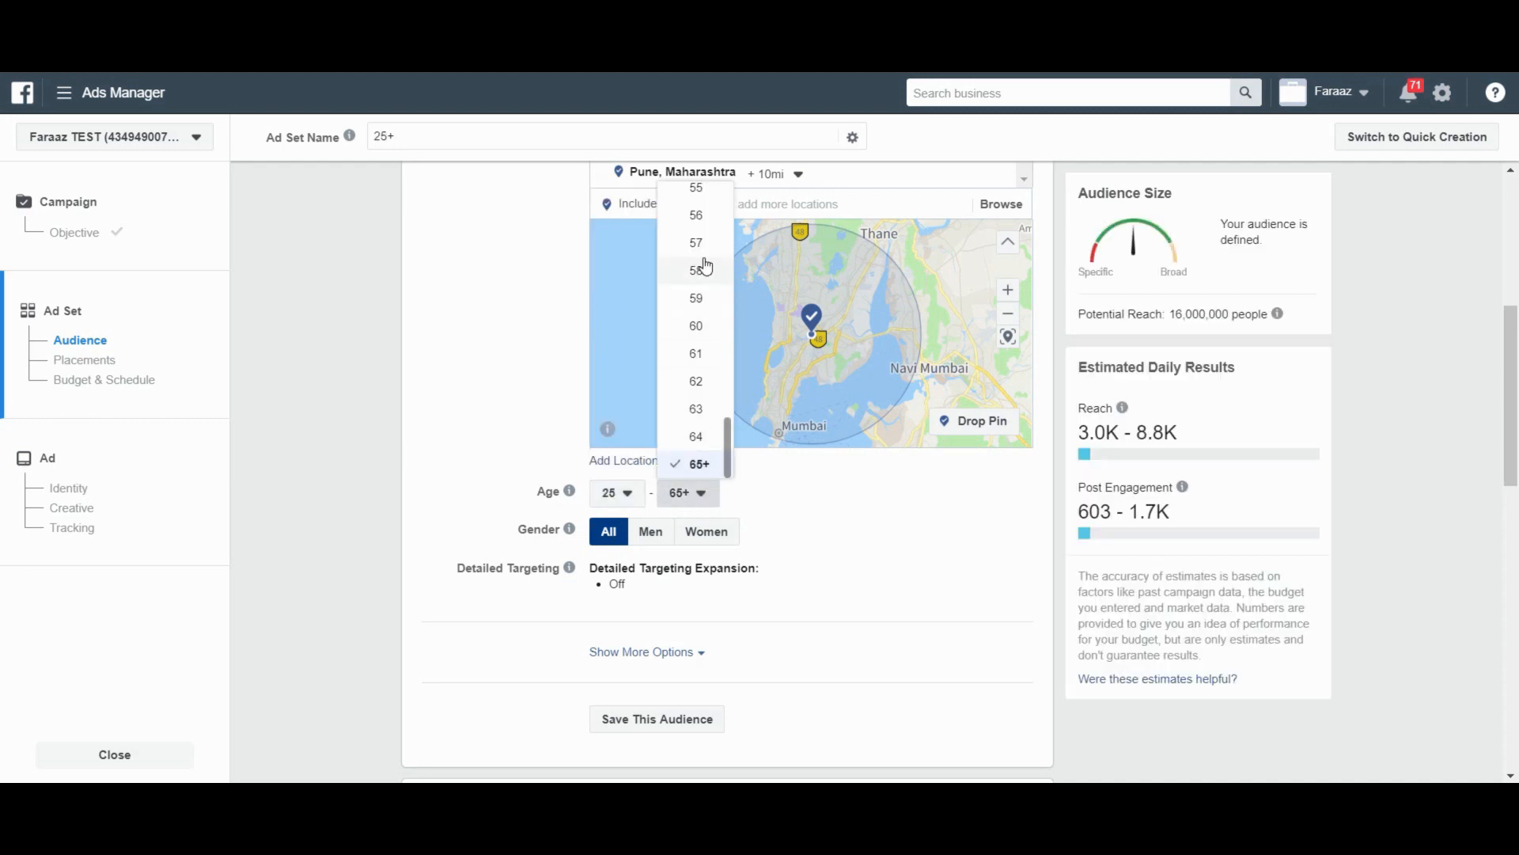
scroll(707, 266, up, 3)
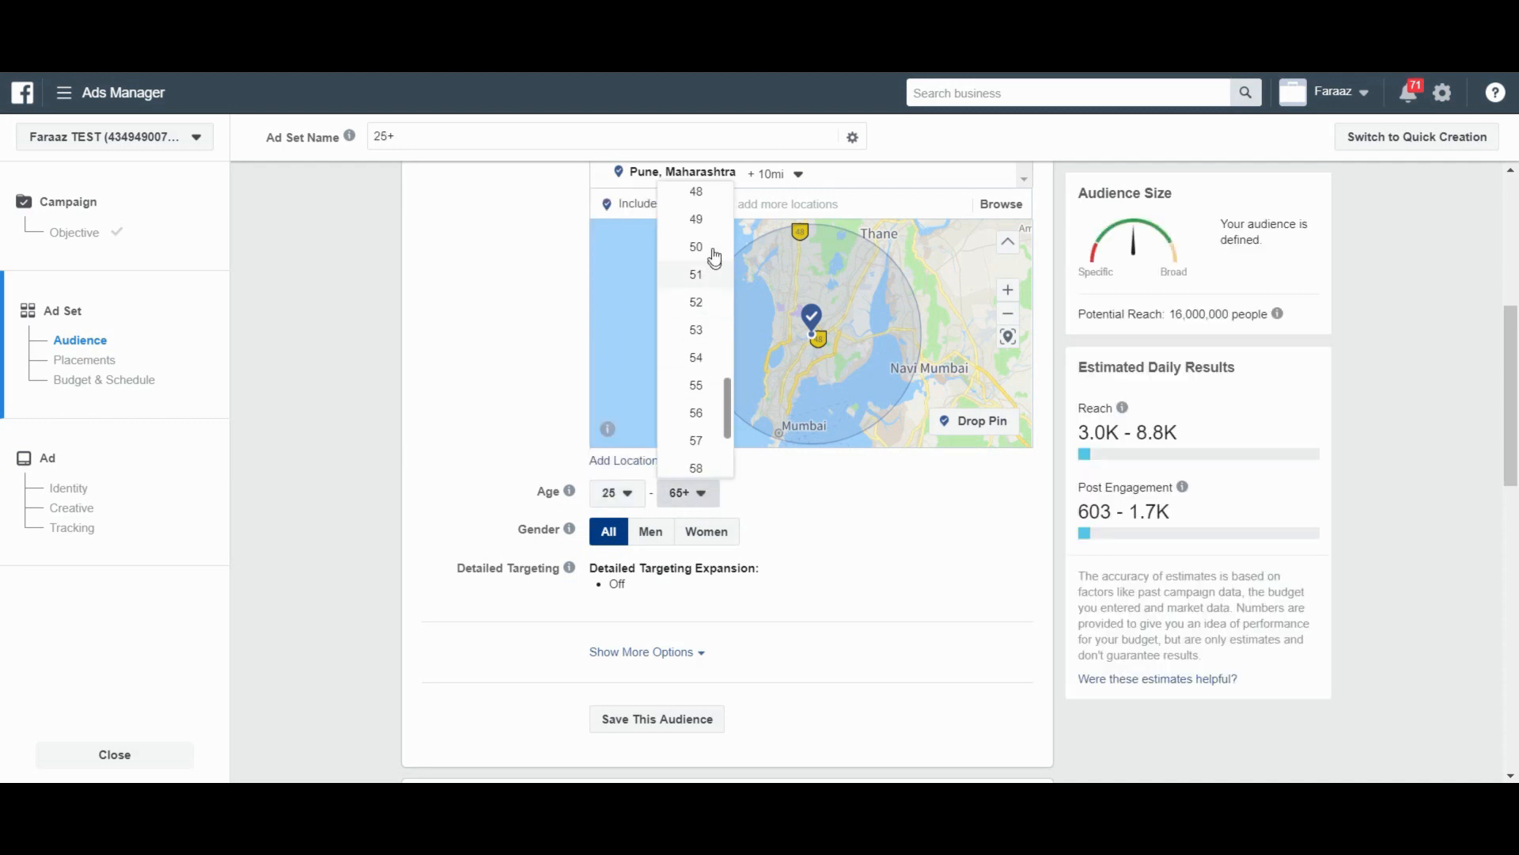
click(712, 249)
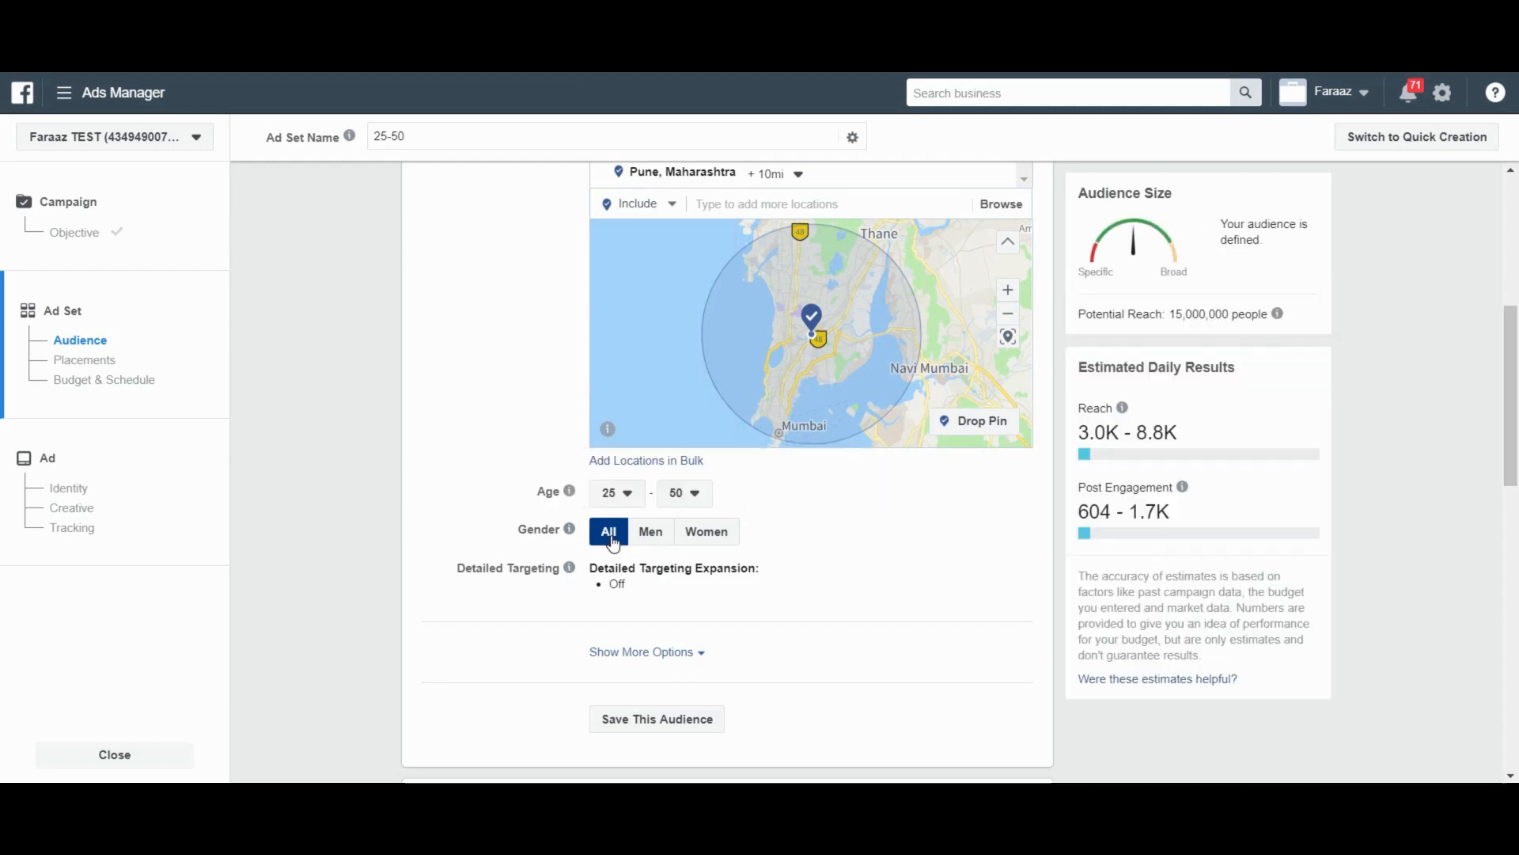
Step: Expand the additional audience options and add the interest Poultry to the detailed targeting
mouse_move(989, 566)
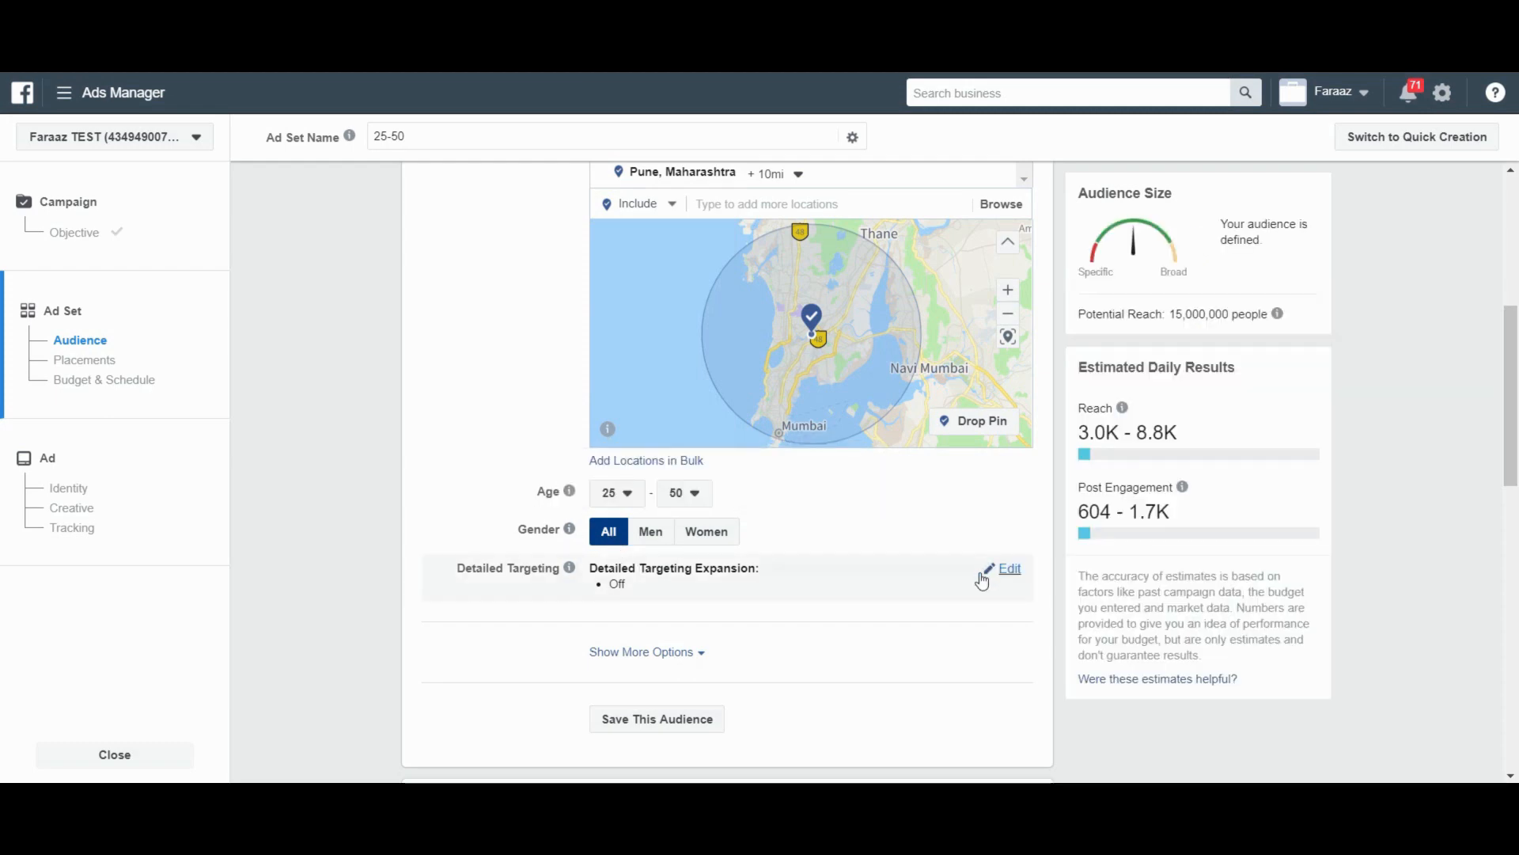
click(631, 657)
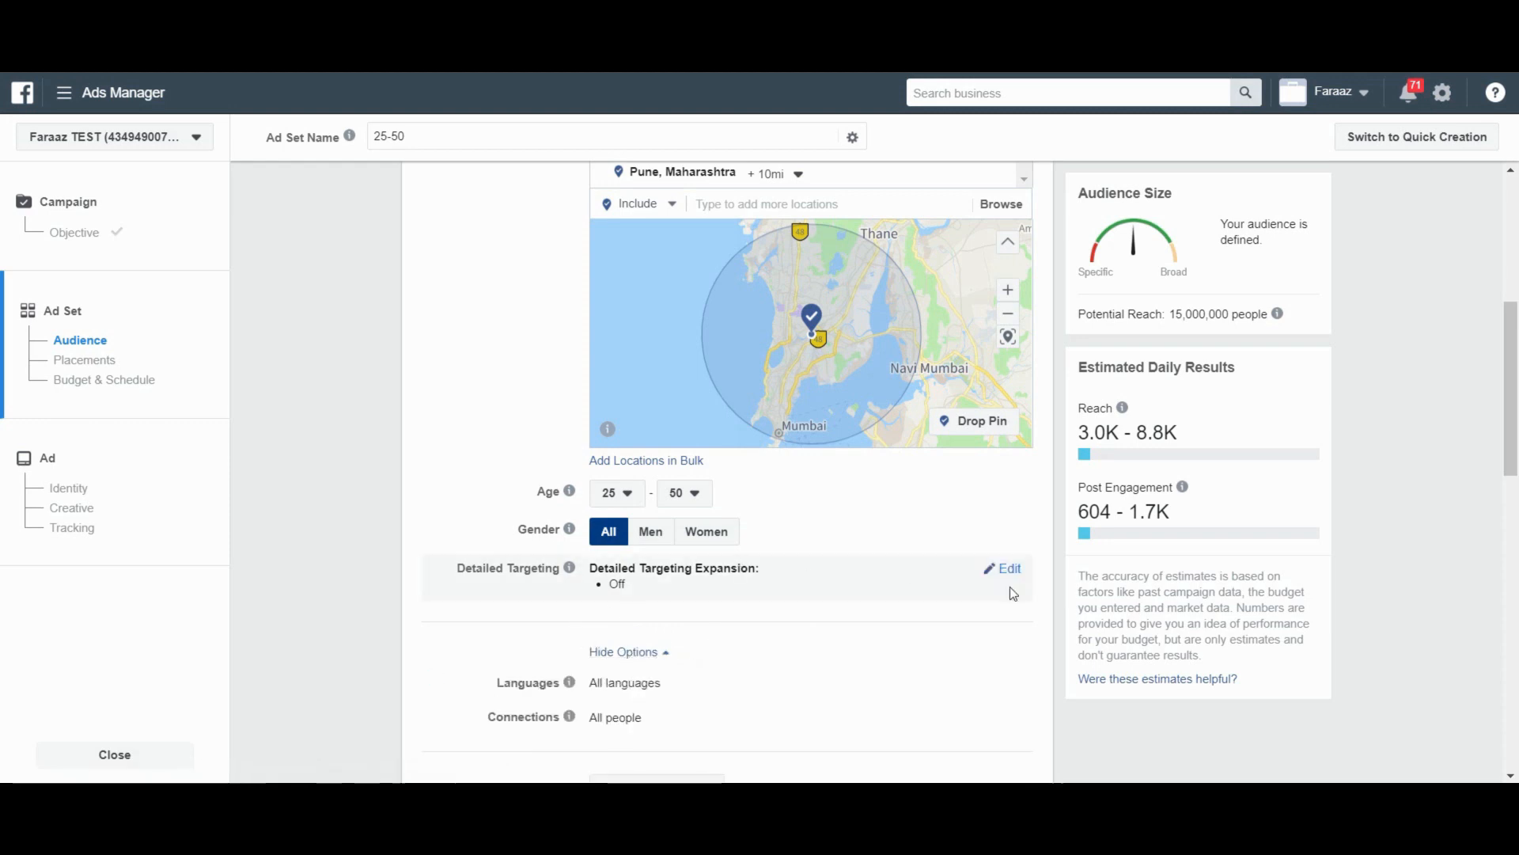
click(1017, 573)
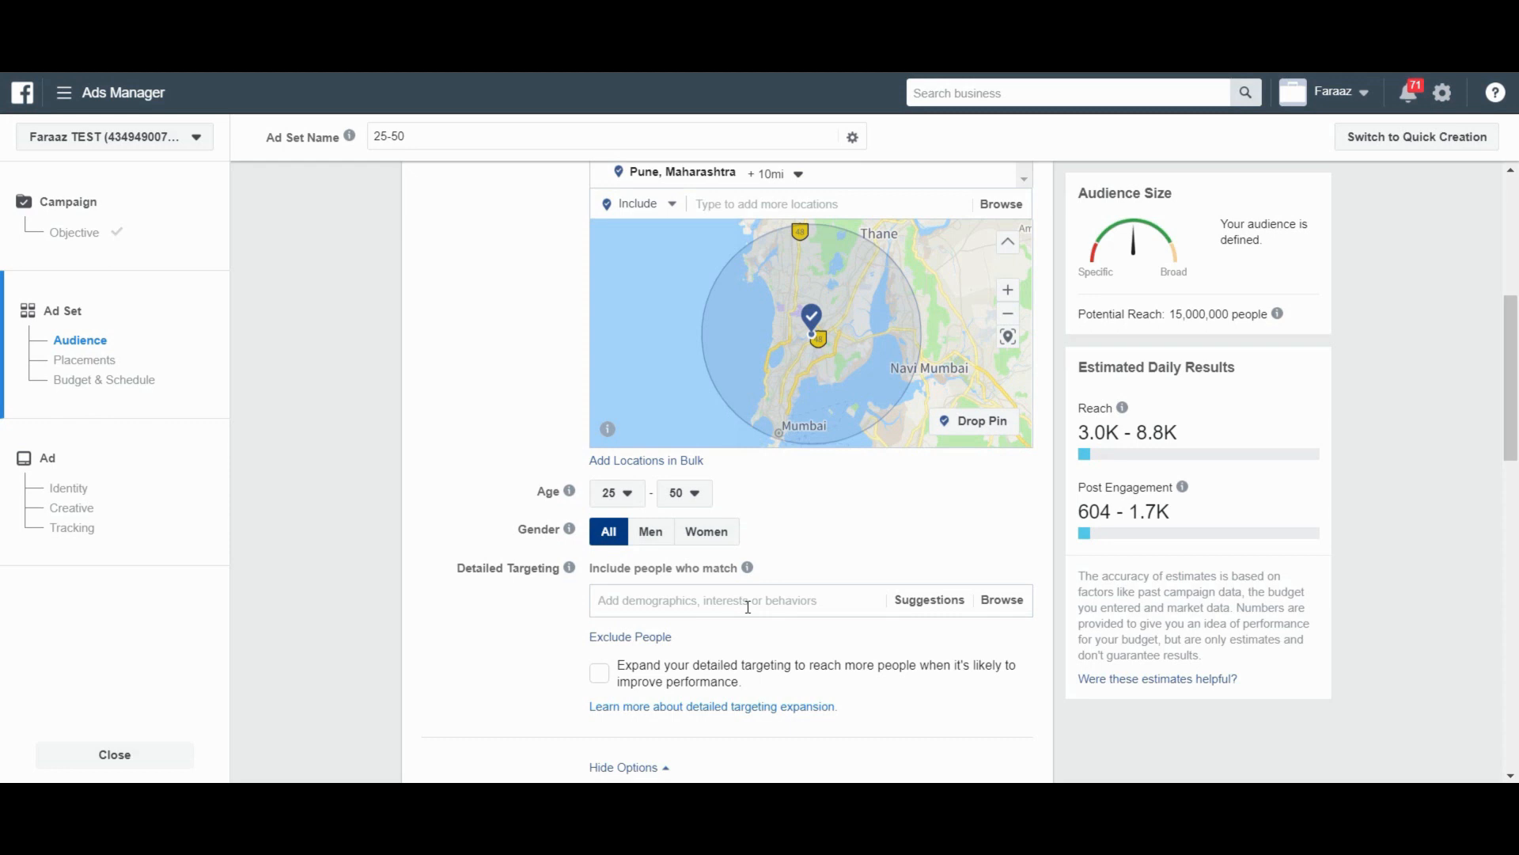
click(748, 607)
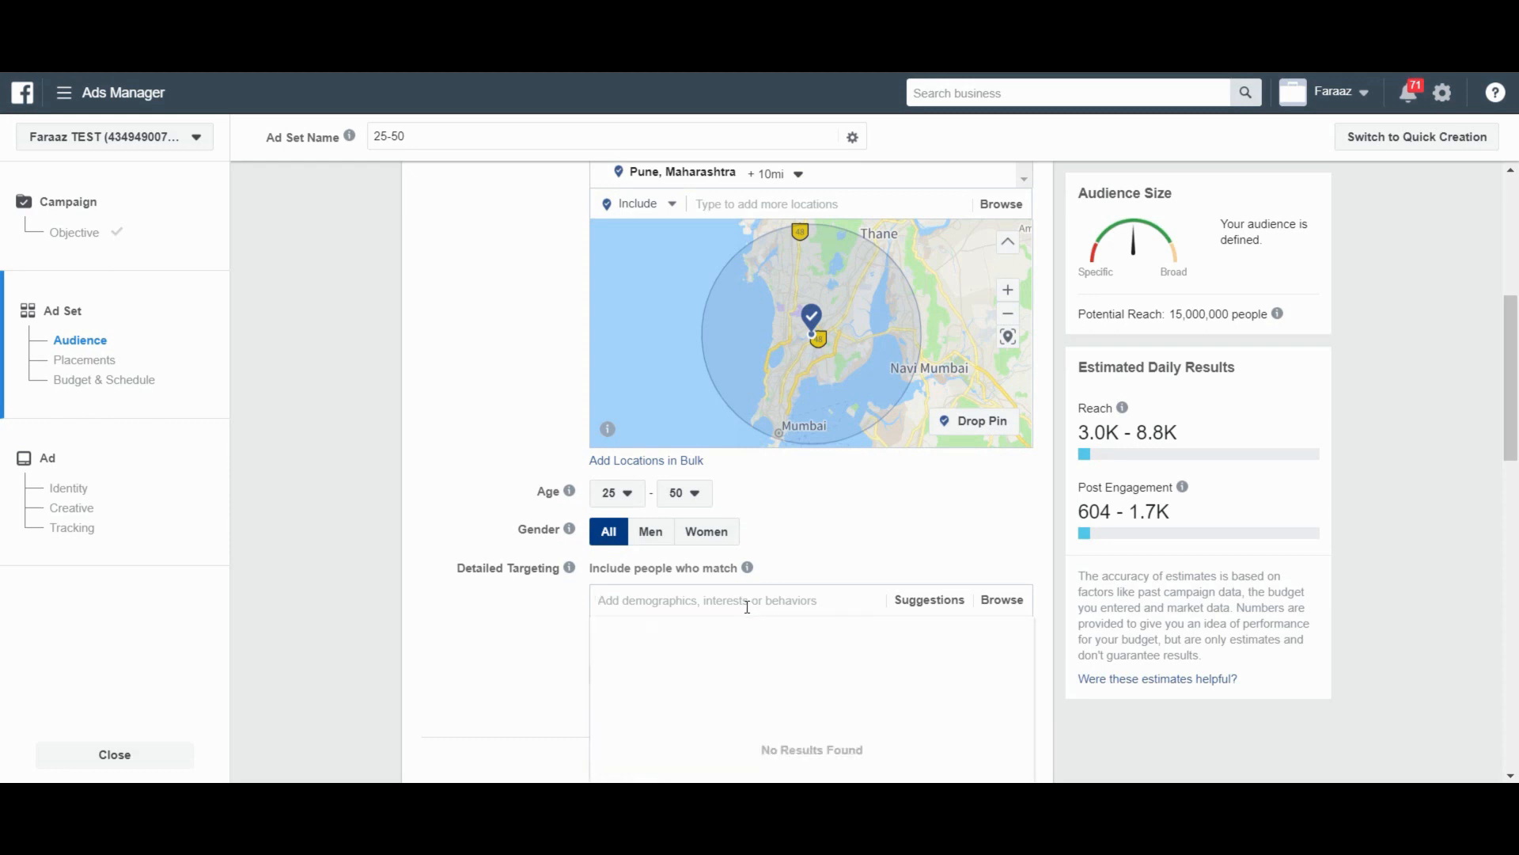
text(poultry)
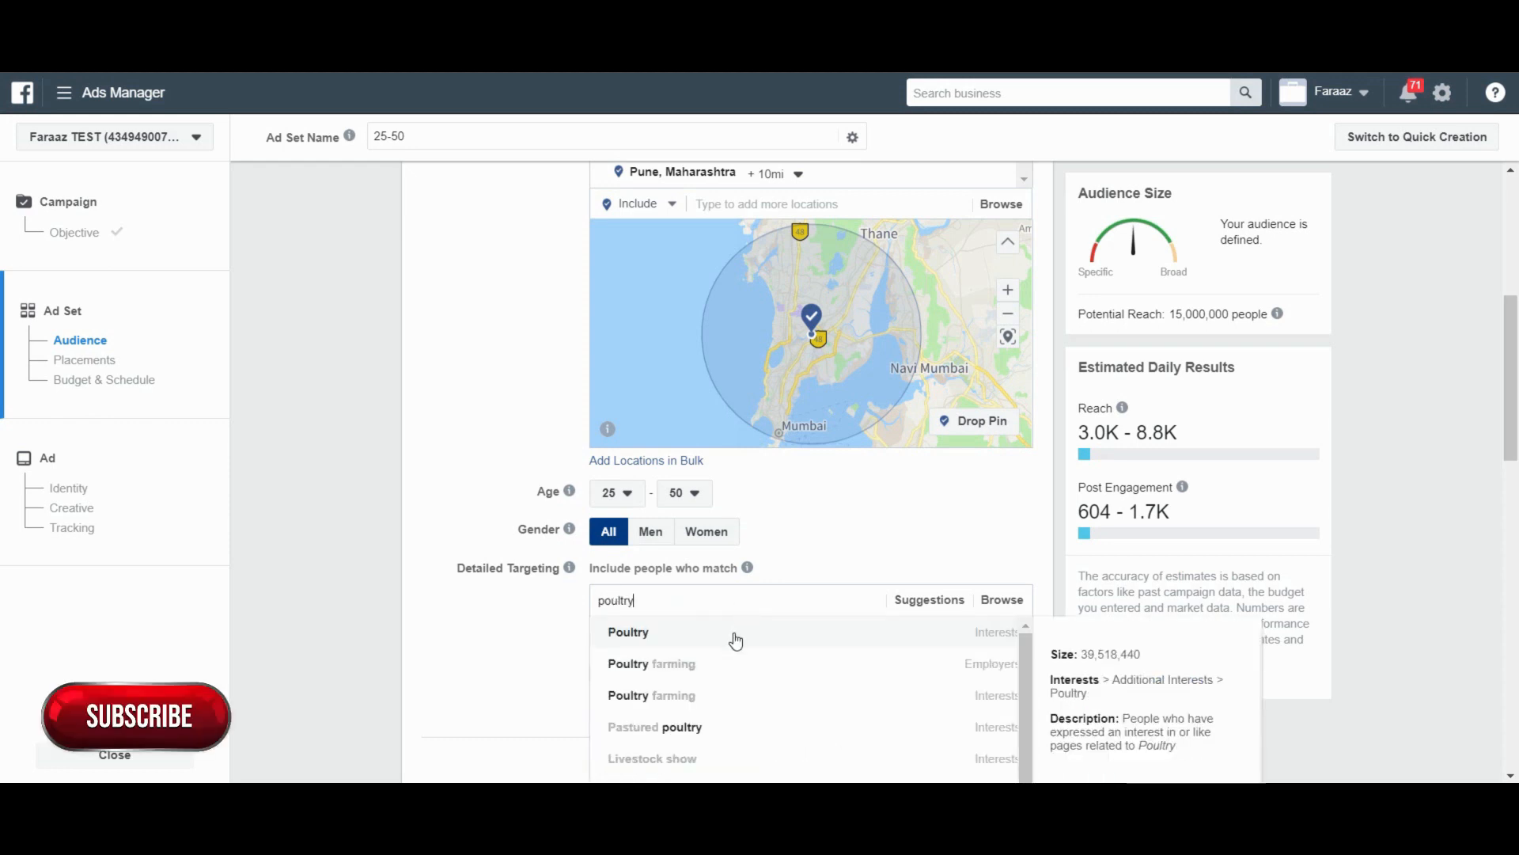
click(734, 635)
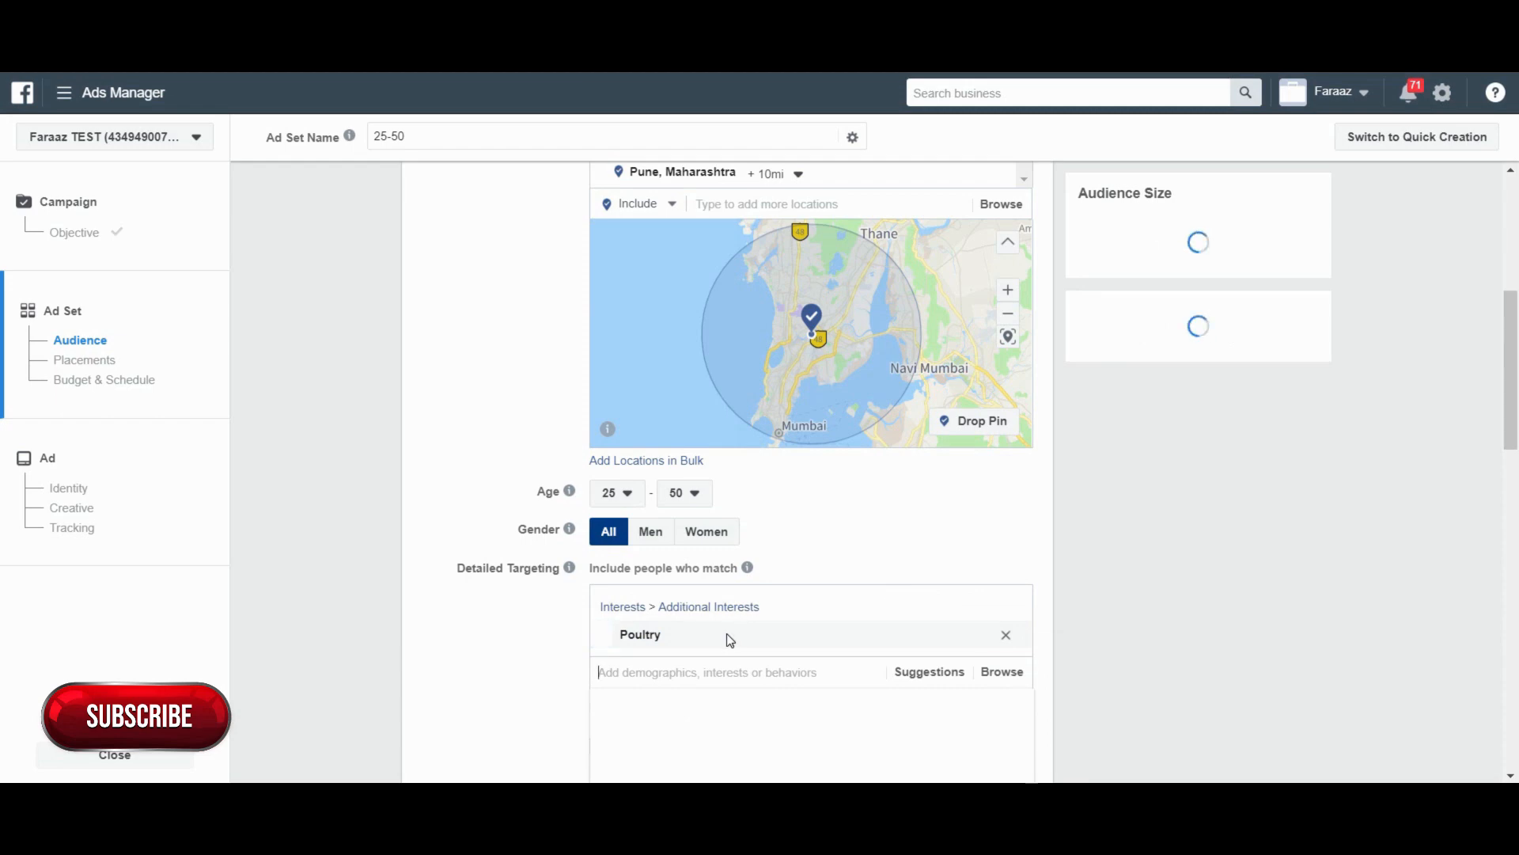
scroll(535, 644, down, 1)
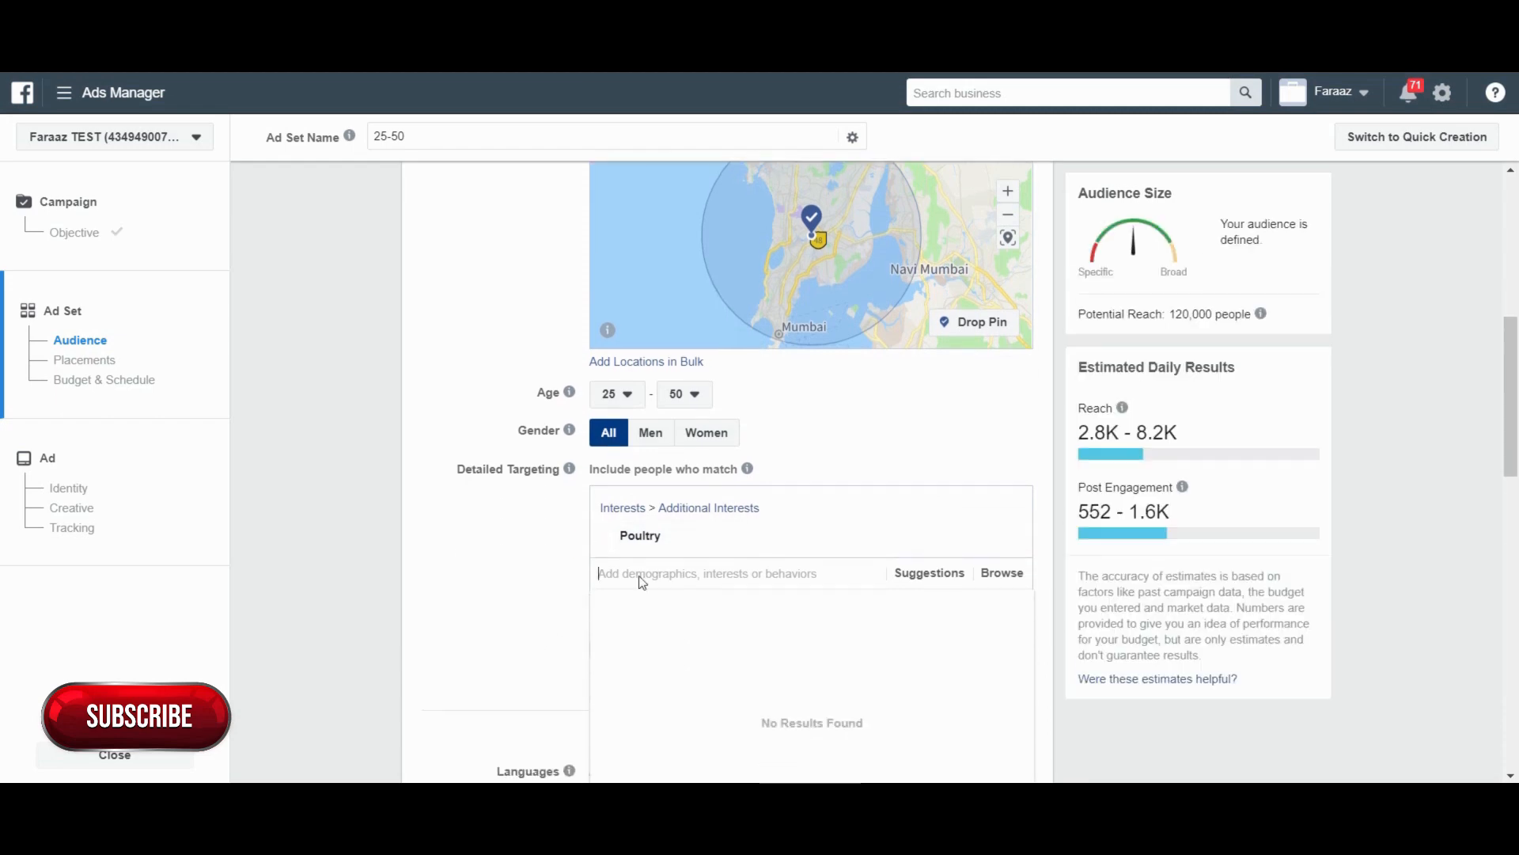
Step: Add the suggested interests Poultry farming, Livestock, Farmer and Agriculture to the detailed targeting
click(929, 578)
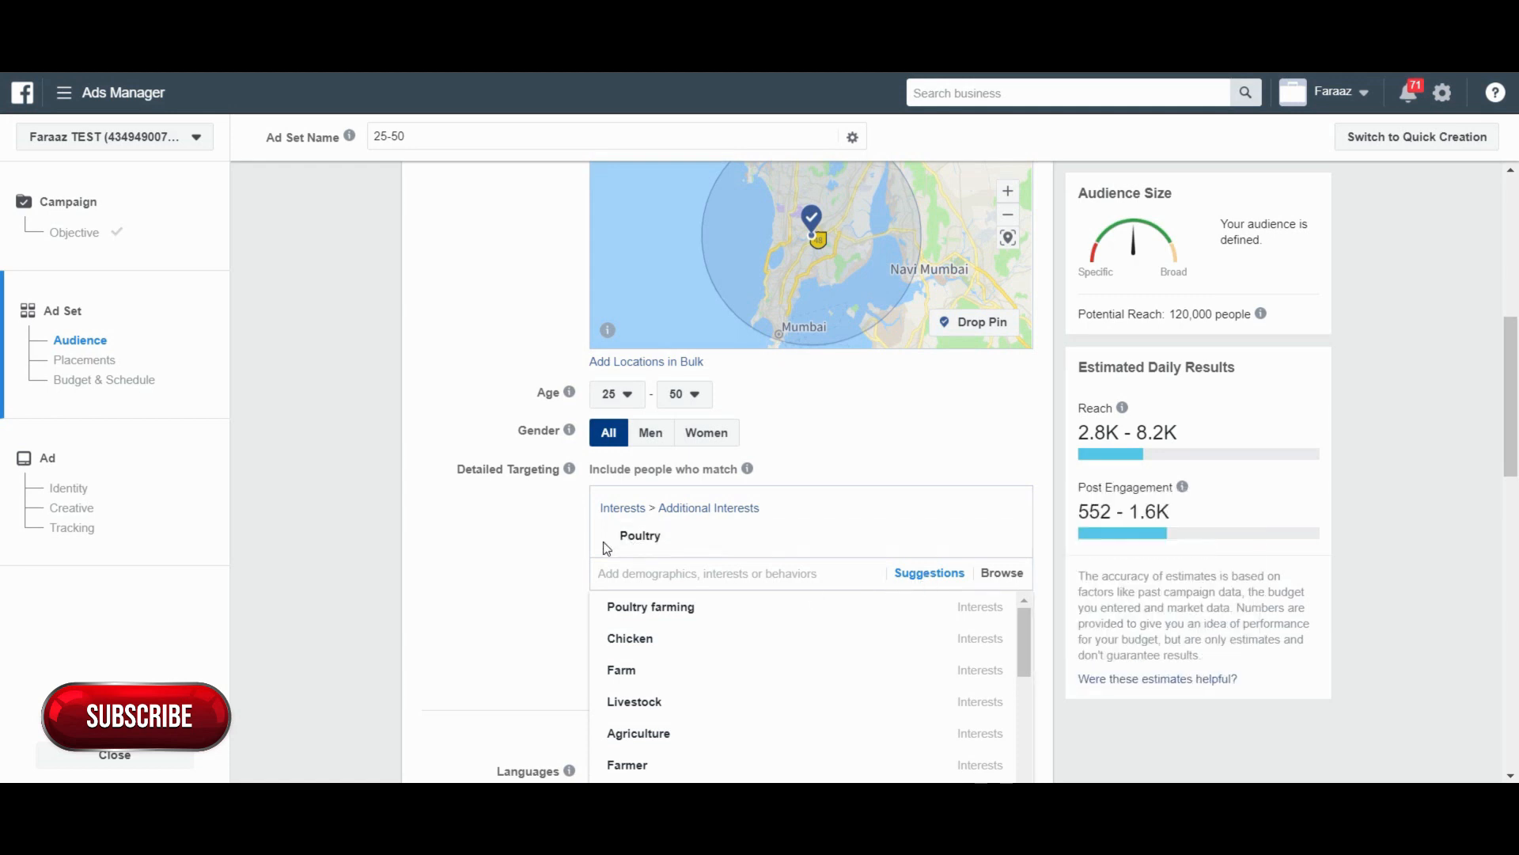
click(667, 607)
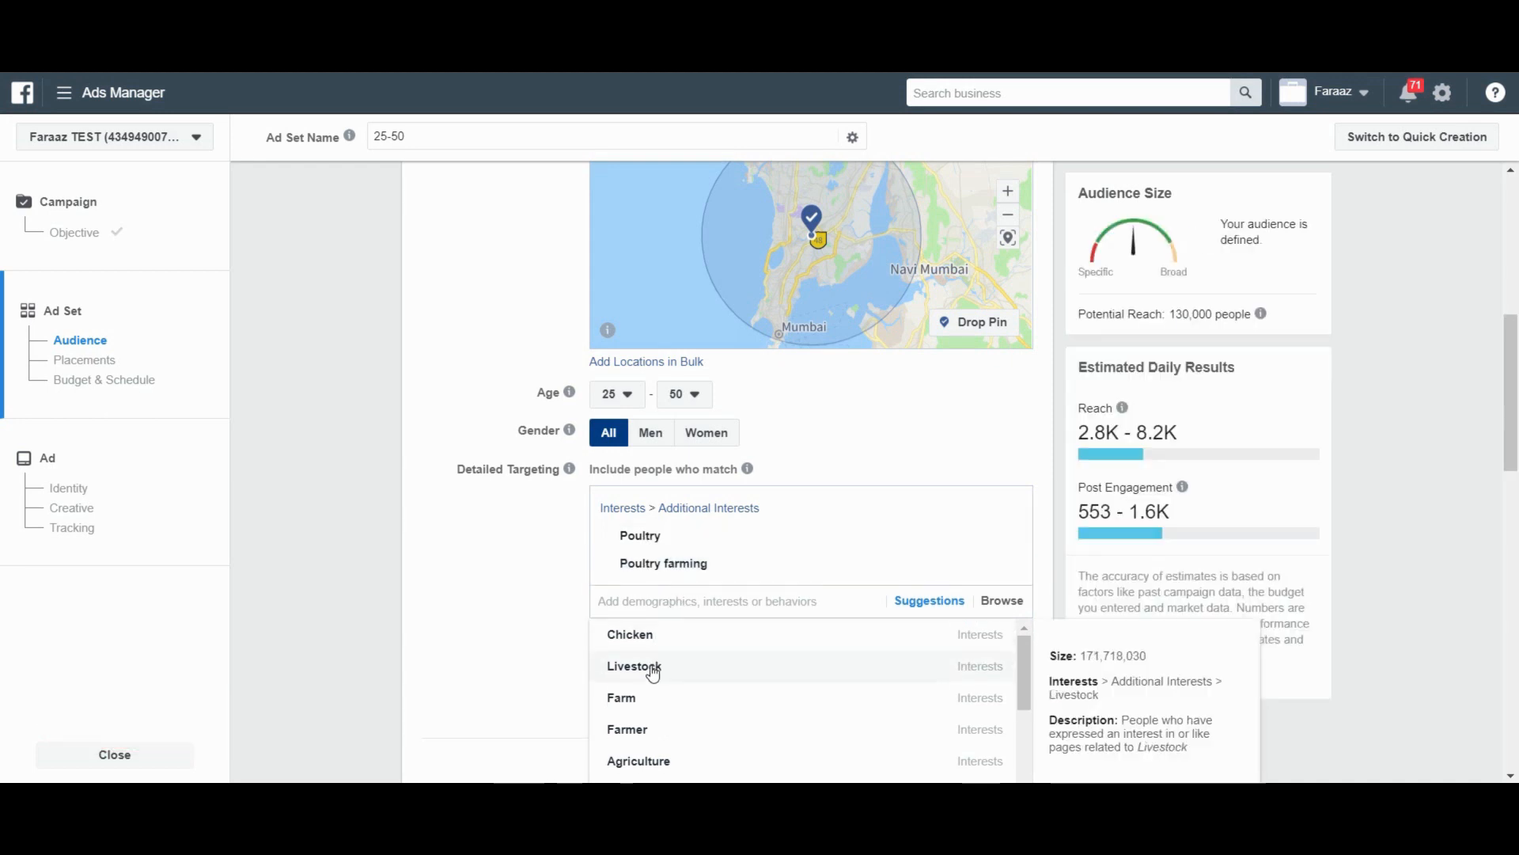
click(653, 669)
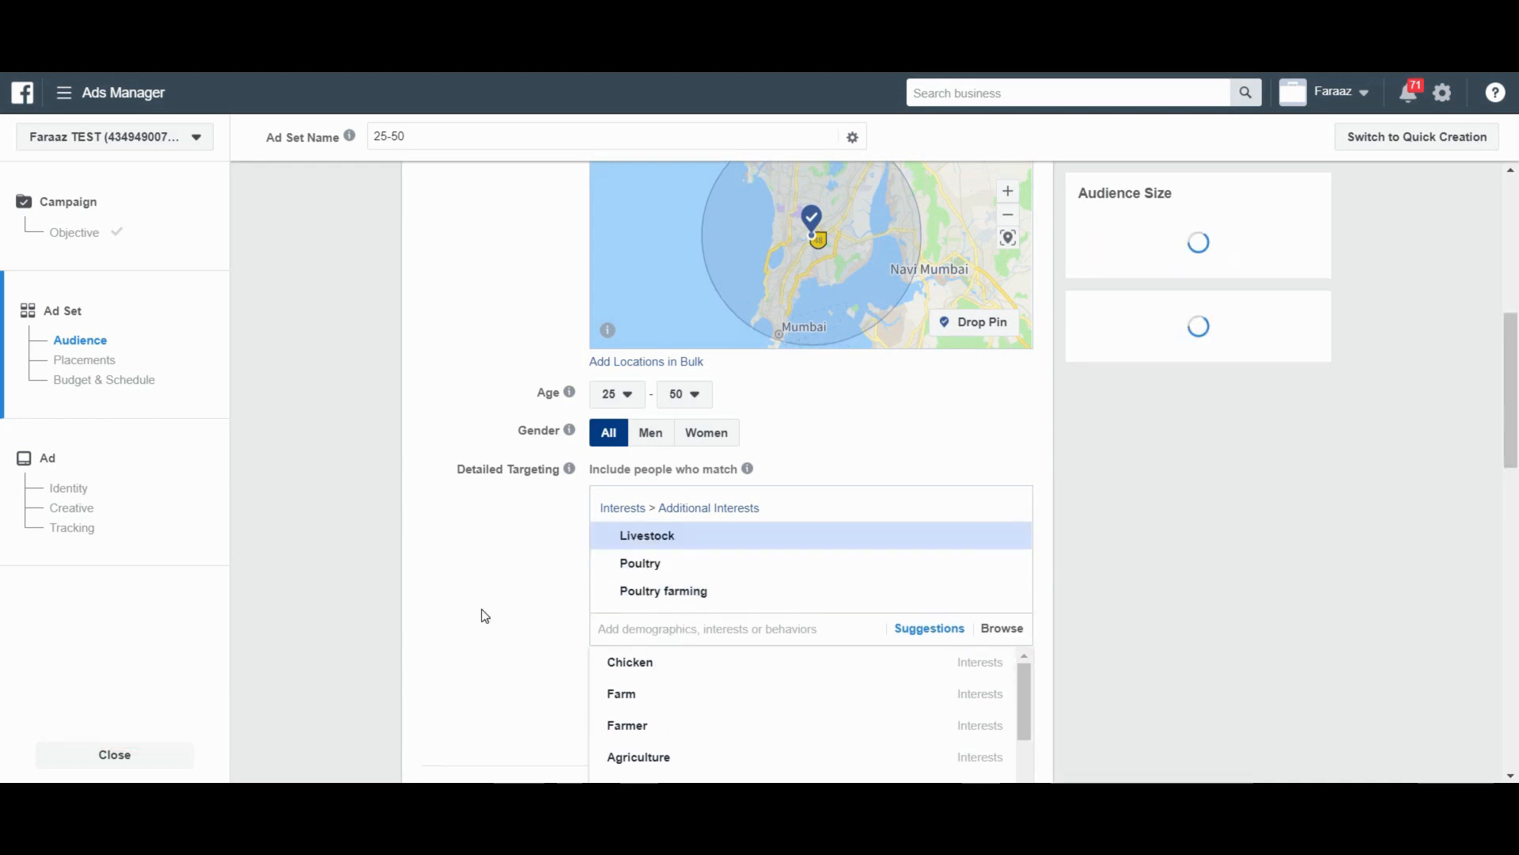
click(683, 712)
click(679, 722)
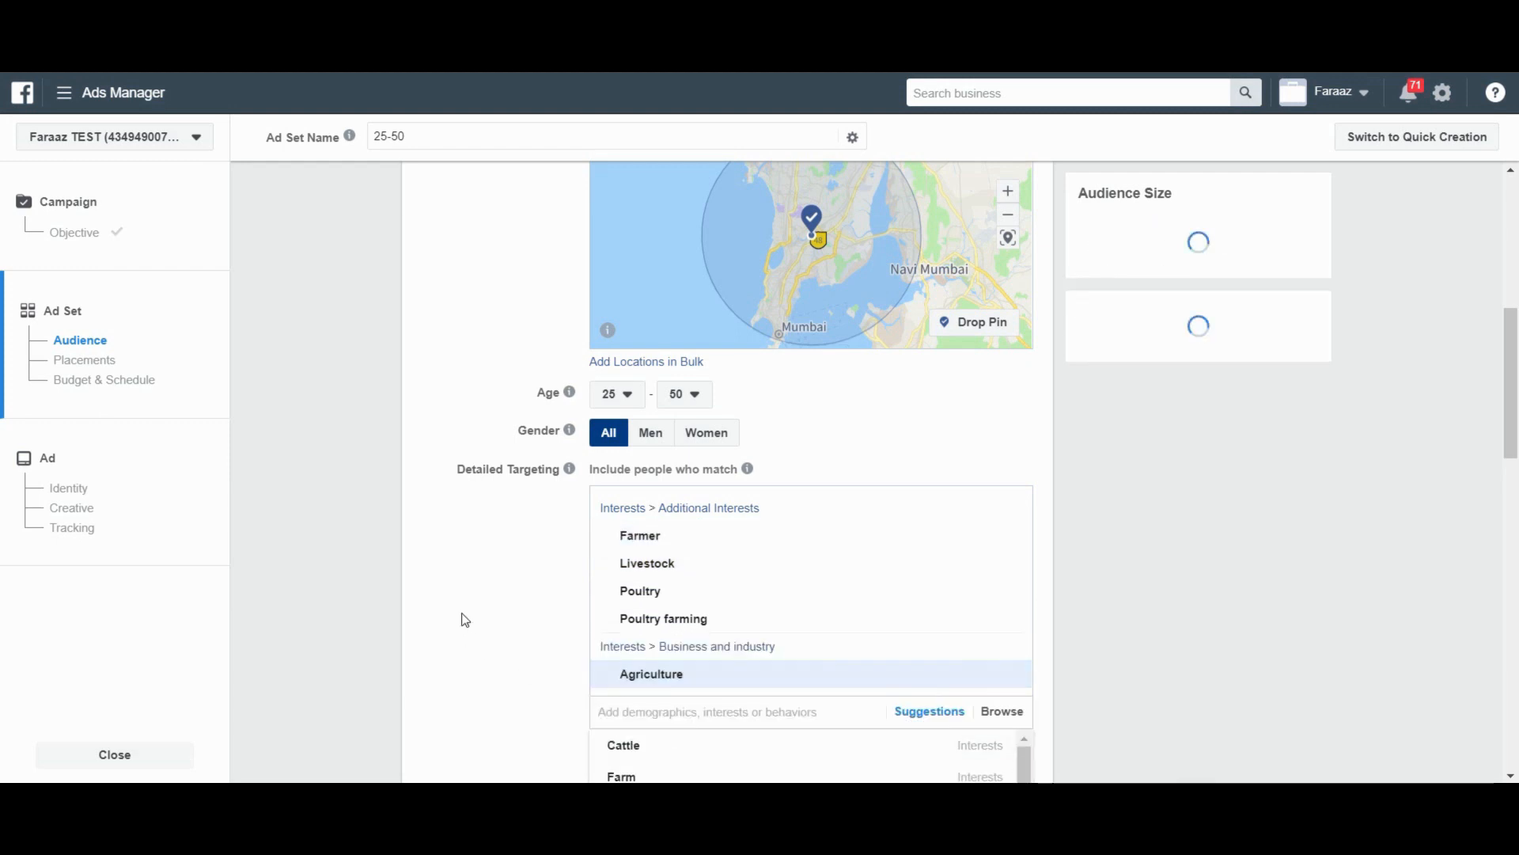
scroll(466, 620, down, 4)
click(435, 518)
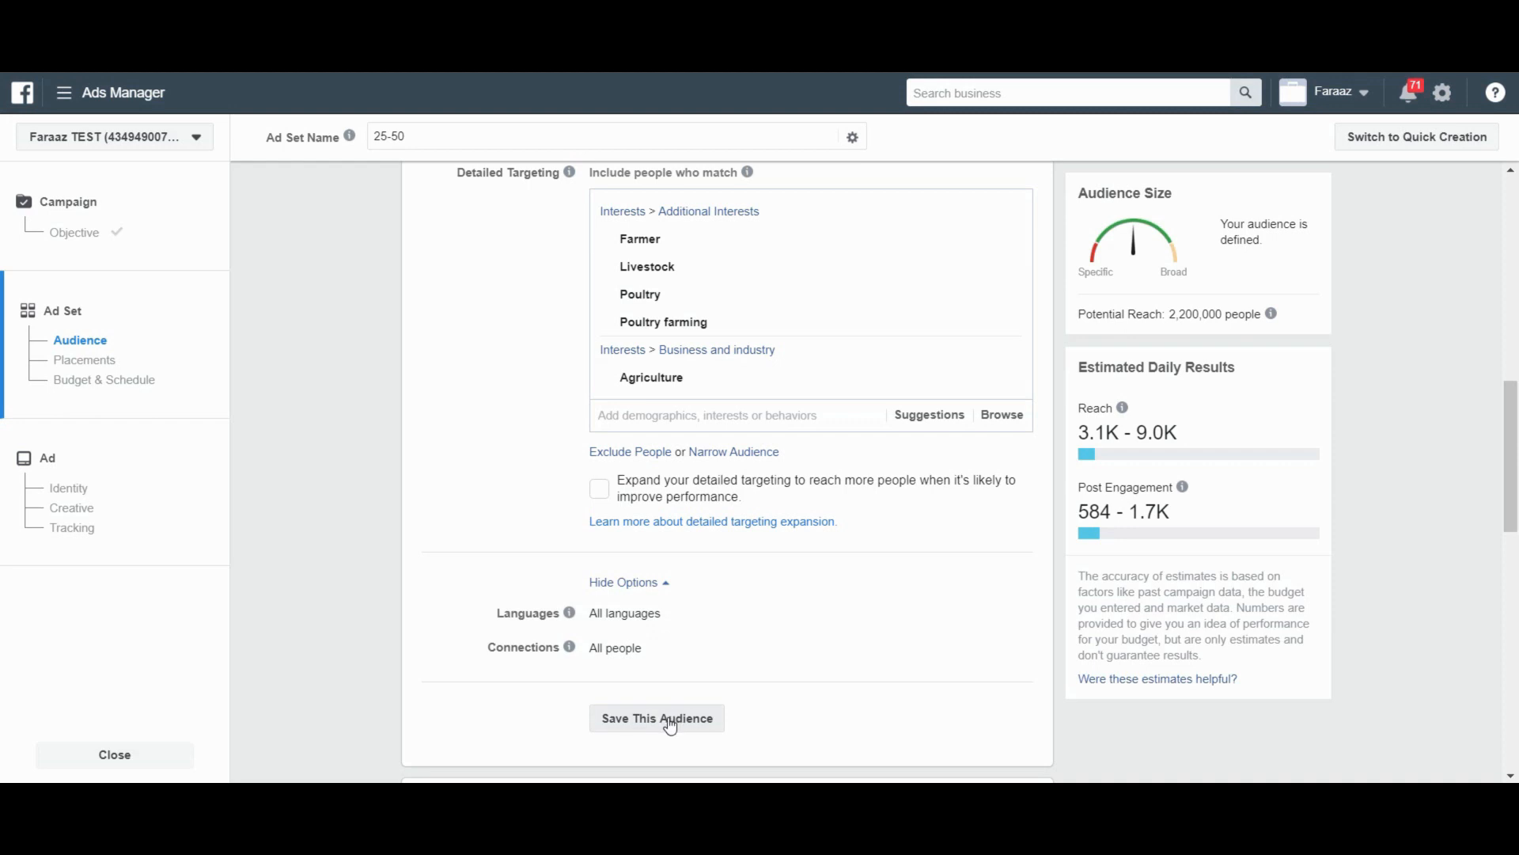
Step: Switch the ad set to manual placements, exclude the Audience Network platform, and review the remaining placements
scroll(636, 237, up, 3)
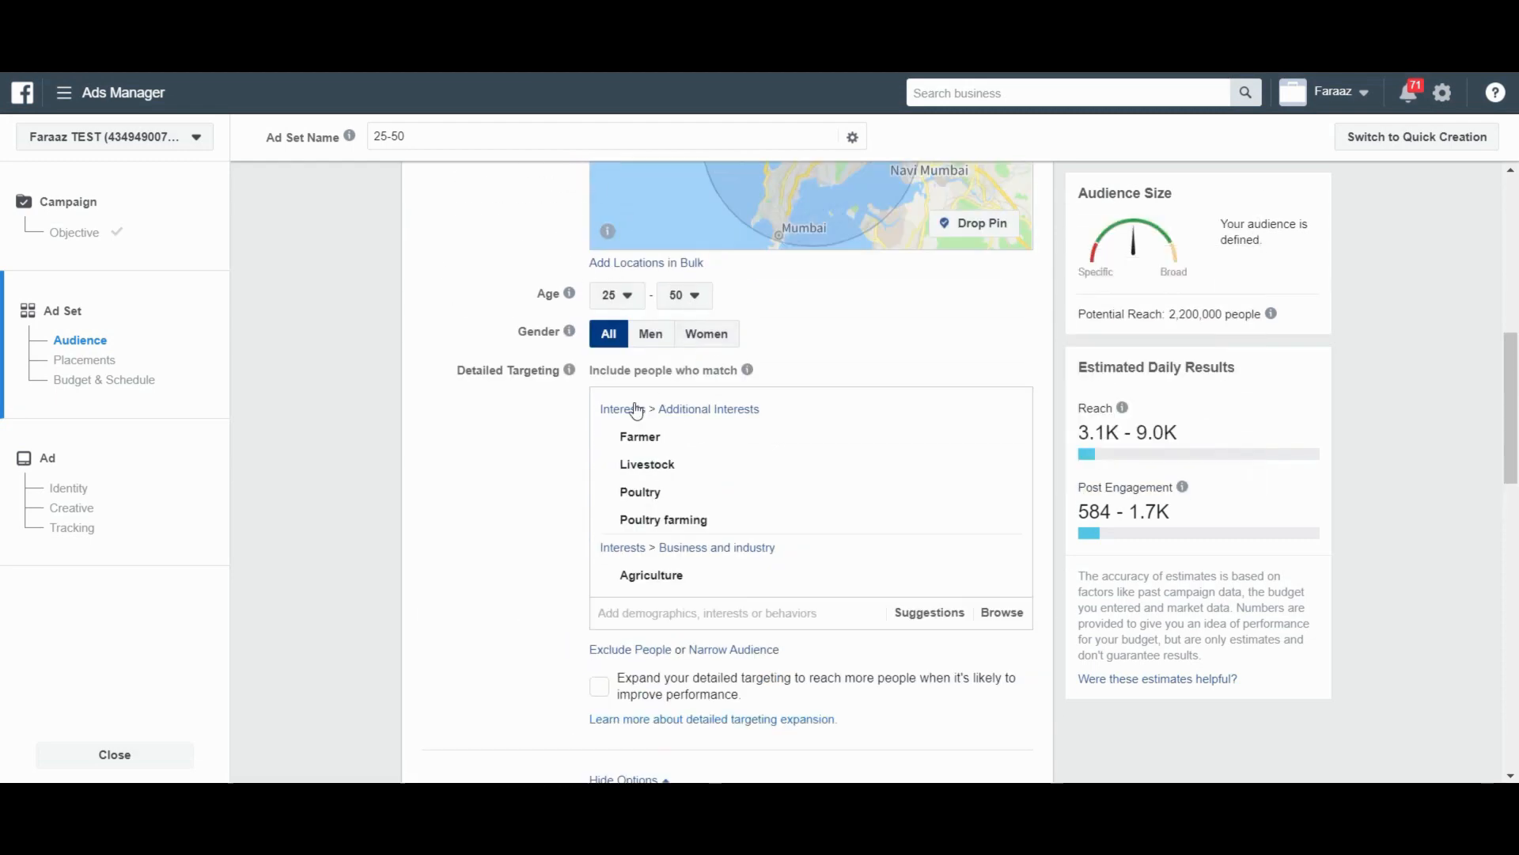
scroll(515, 342, up, 3)
scroll(515, 343, down, 6)
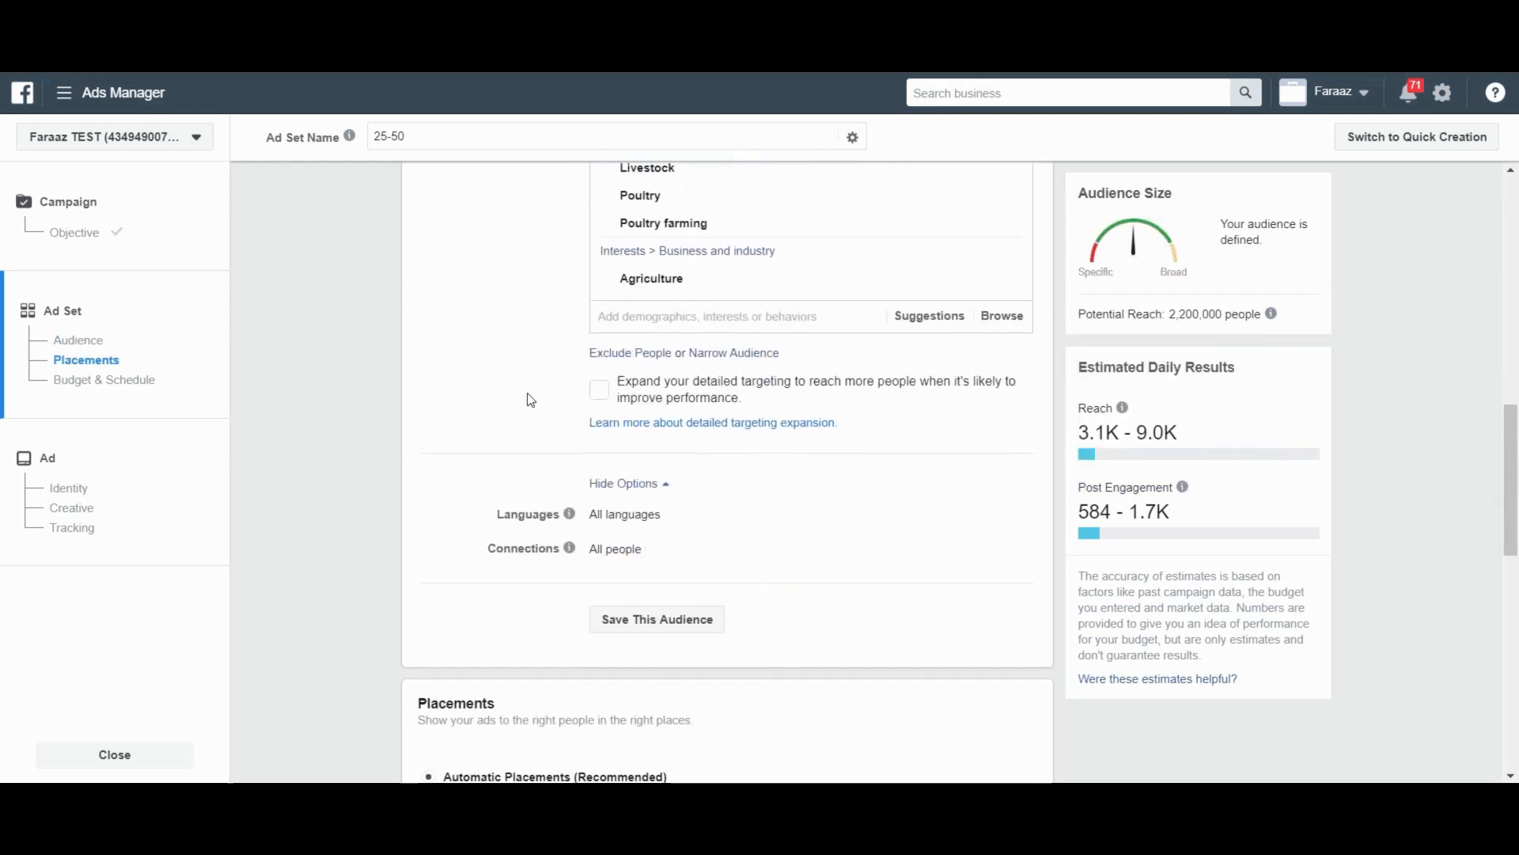
scroll(558, 489, down, 3)
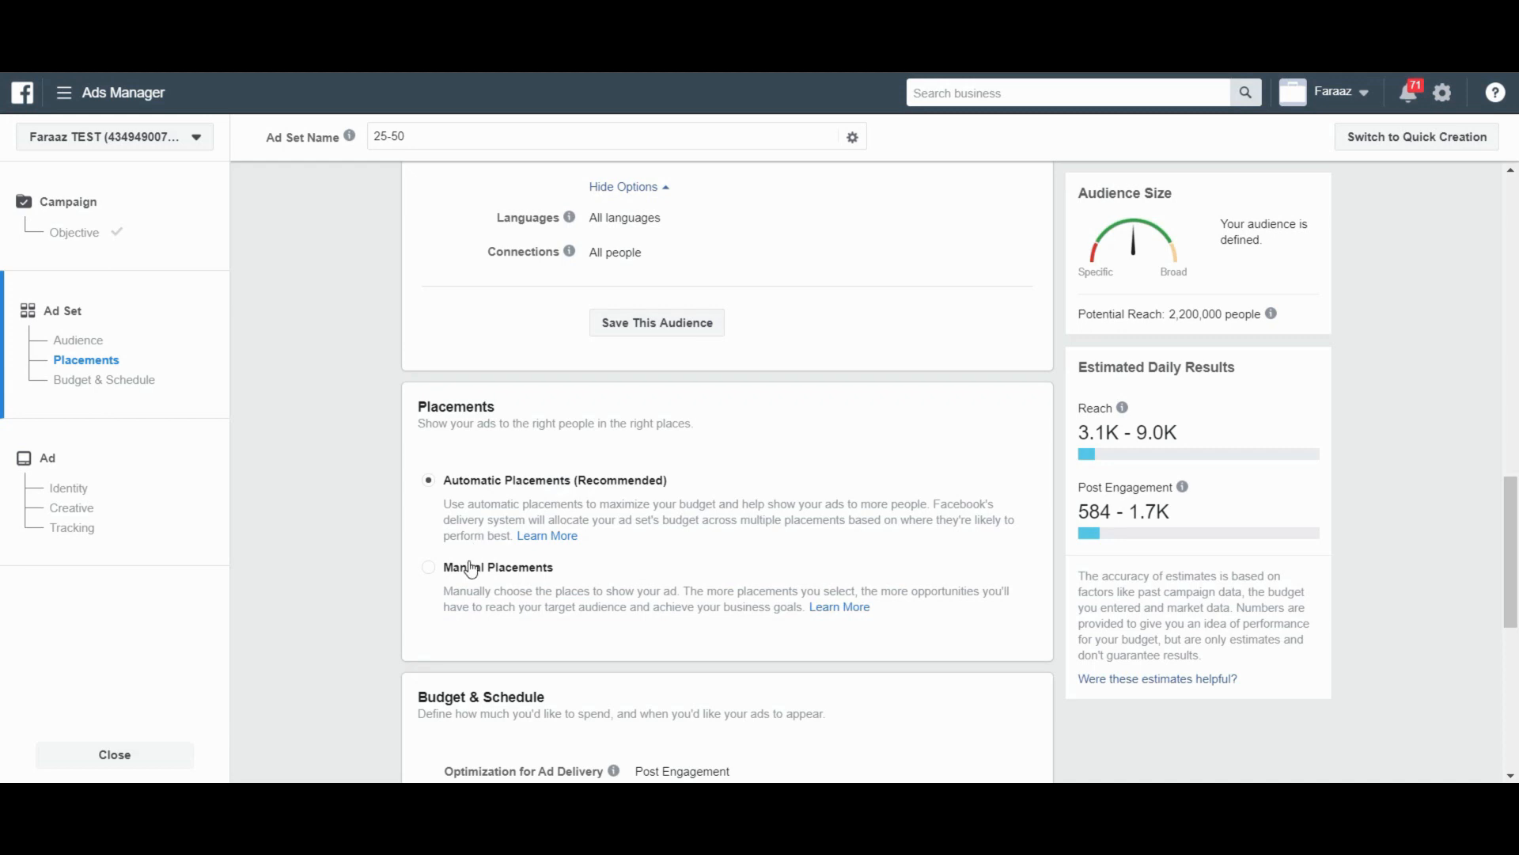
click(472, 568)
scroll(471, 570, down, 2)
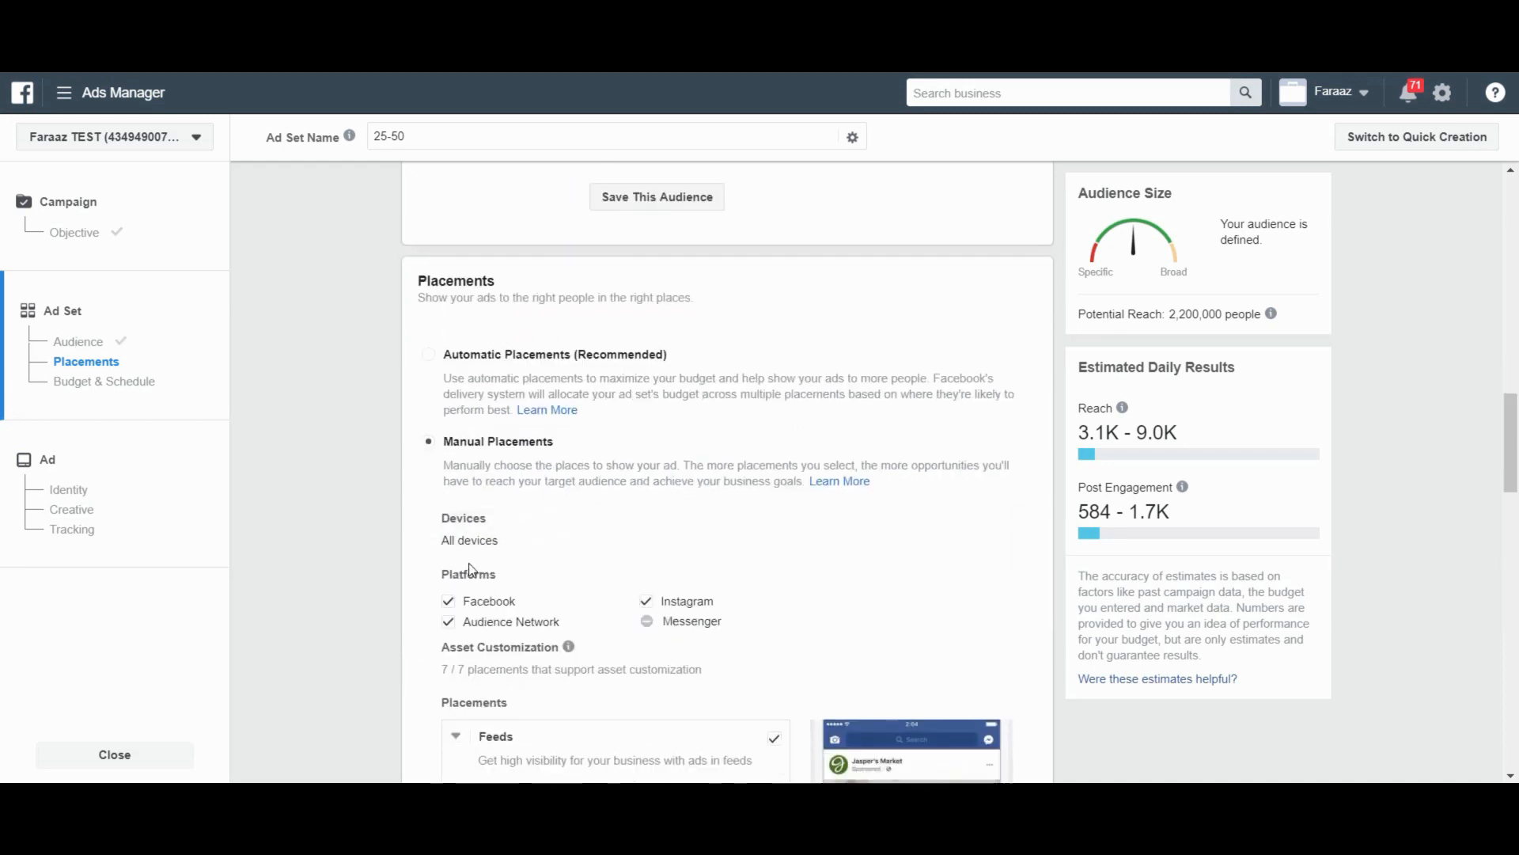
scroll(472, 569, down, 1)
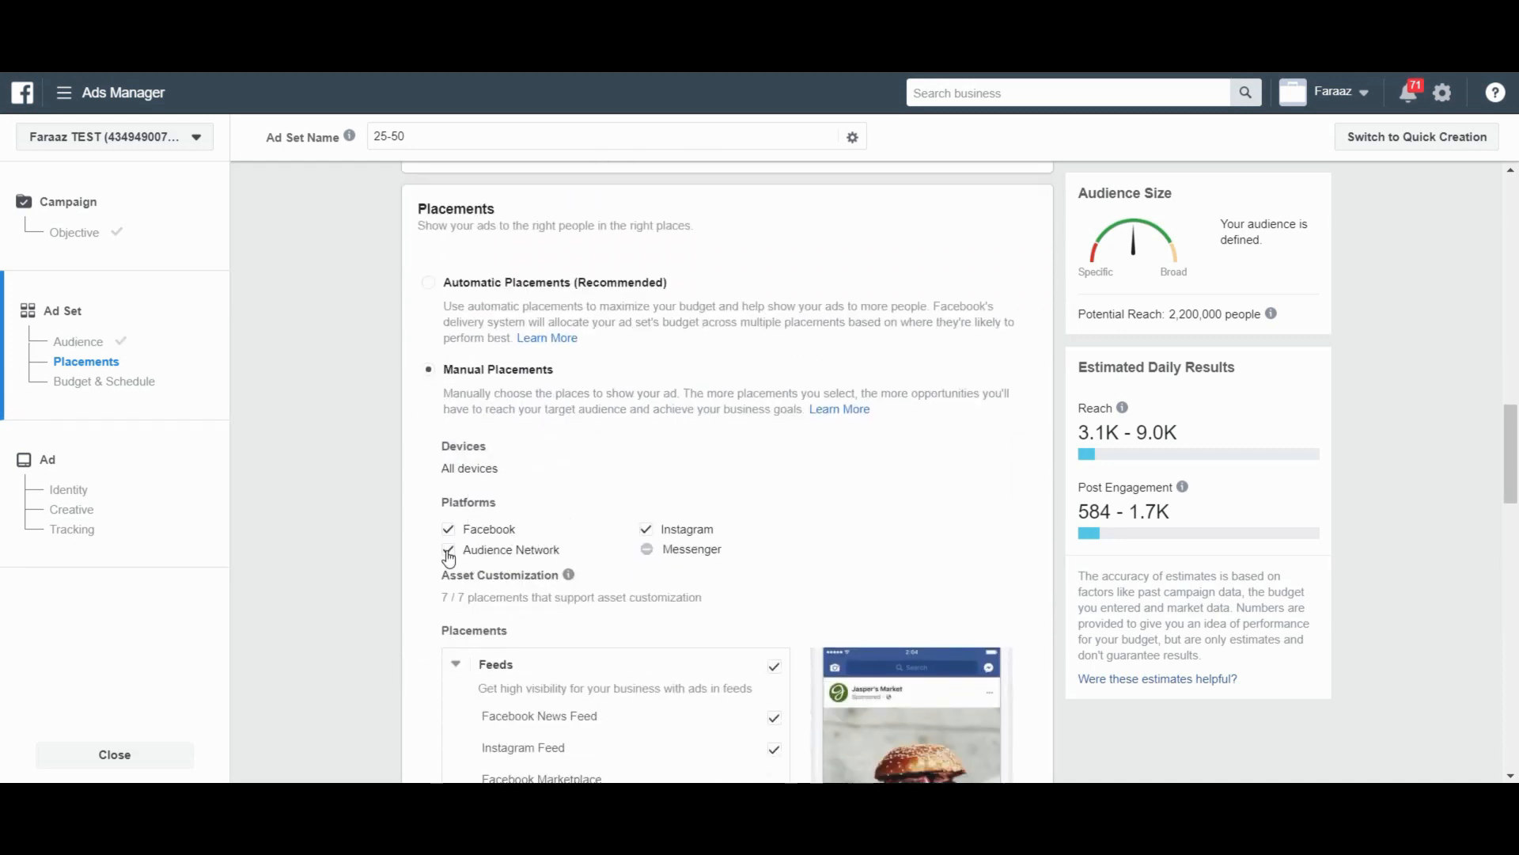
click(449, 552)
scroll(638, 541, down, 4)
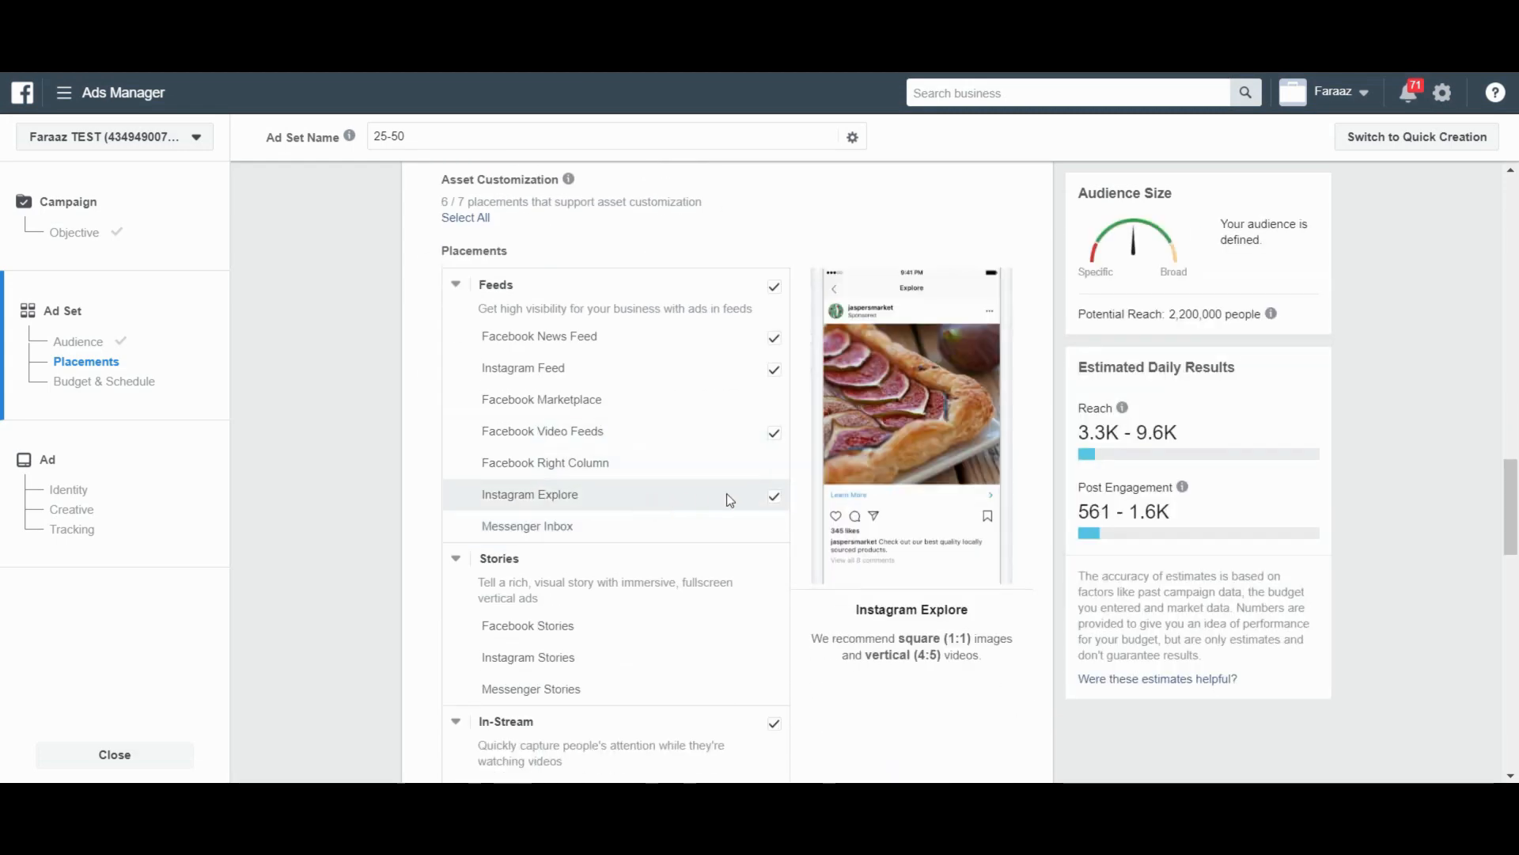
scroll(724, 570, down, 2)
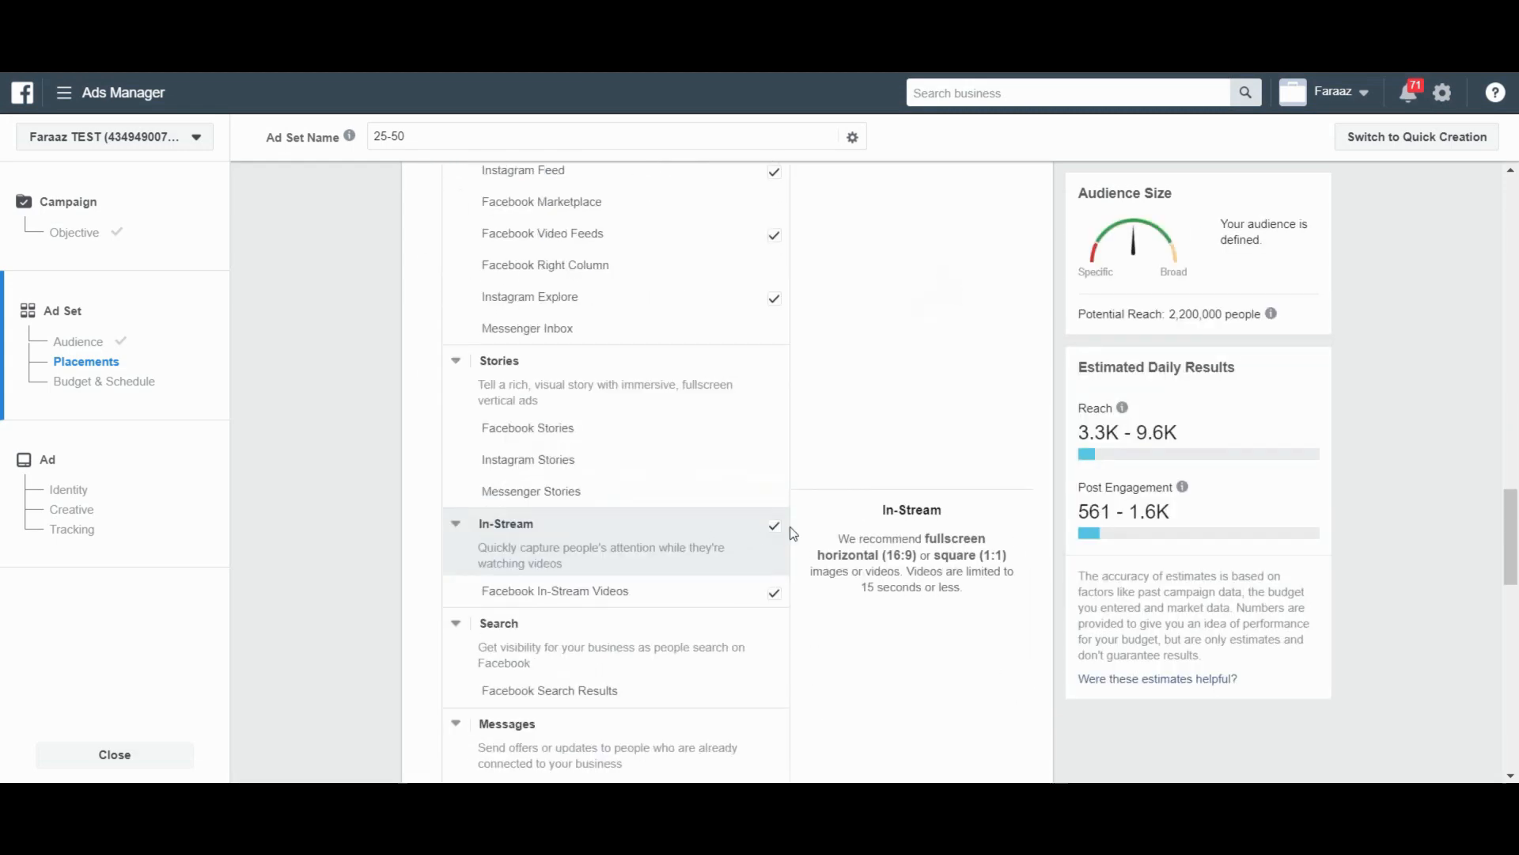
scroll(740, 349, down, 5)
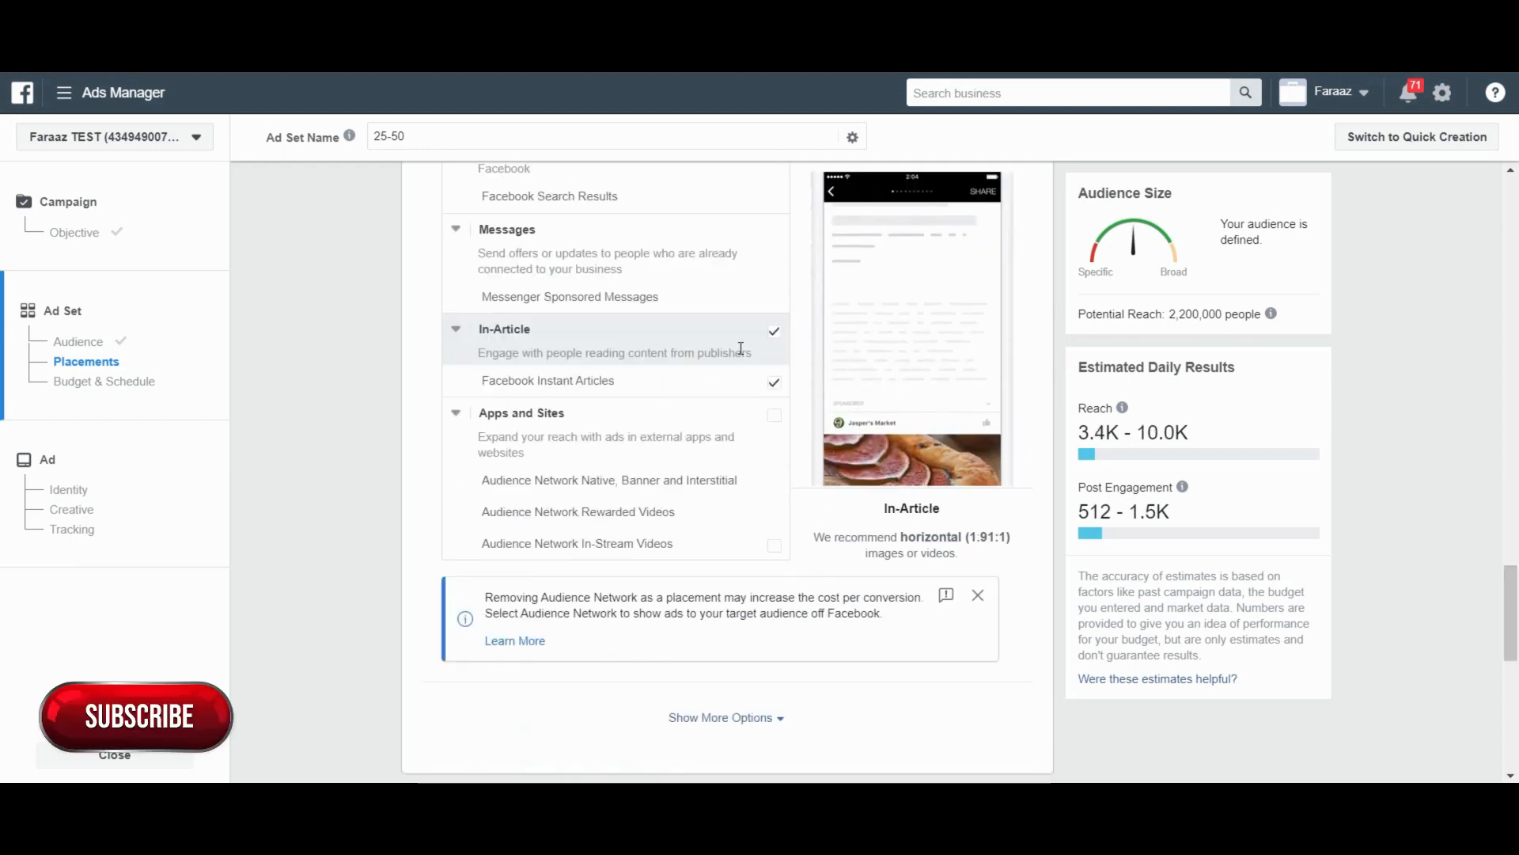
Step: Keep the daily budget type and set the daily budget amount to ₹500
scroll(417, 430, down, 4)
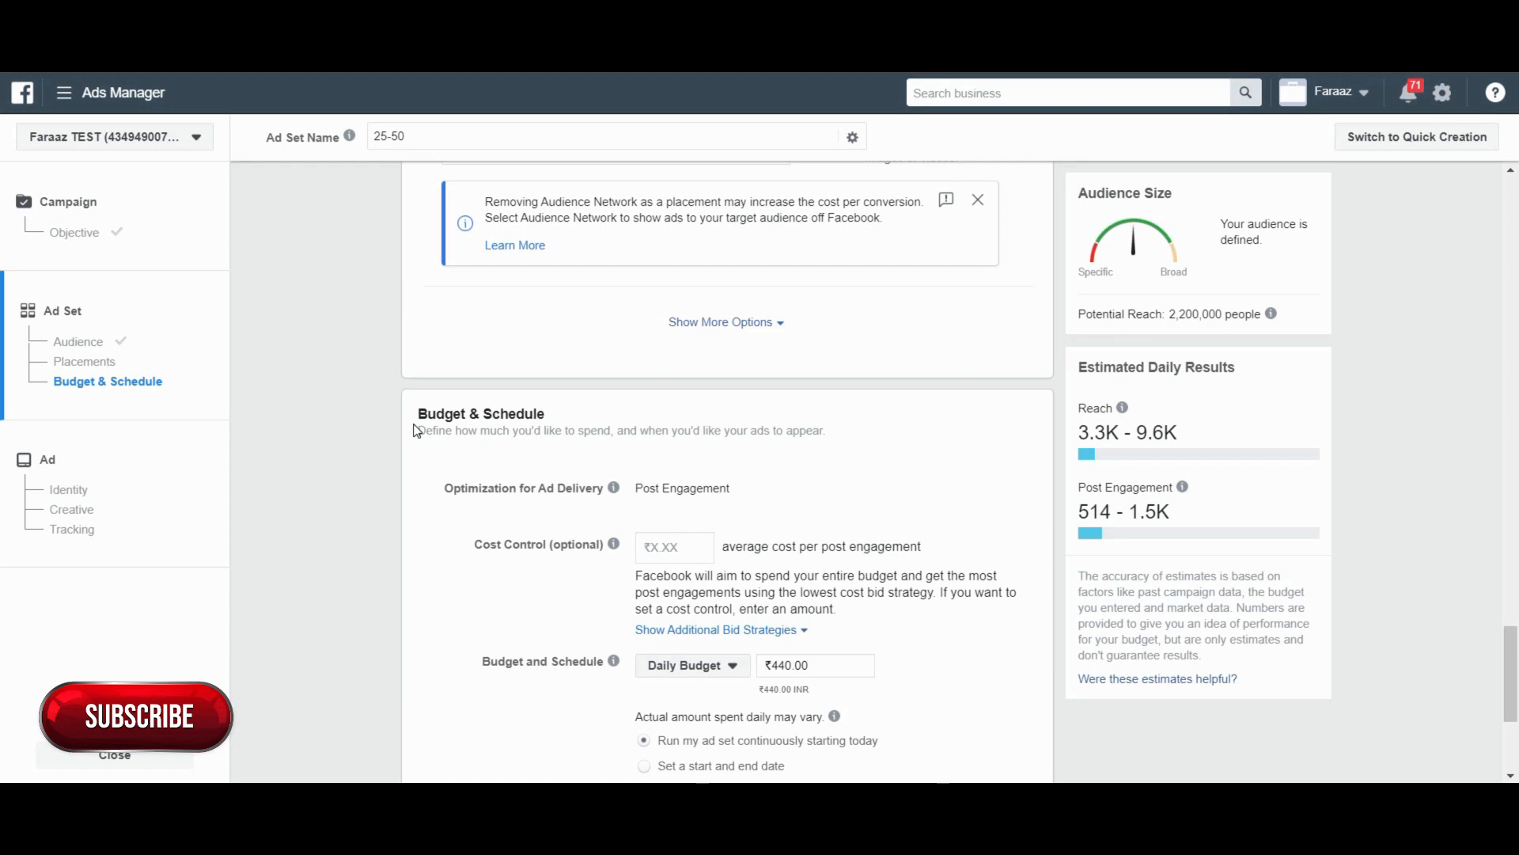
double_click(572, 545)
click(540, 592)
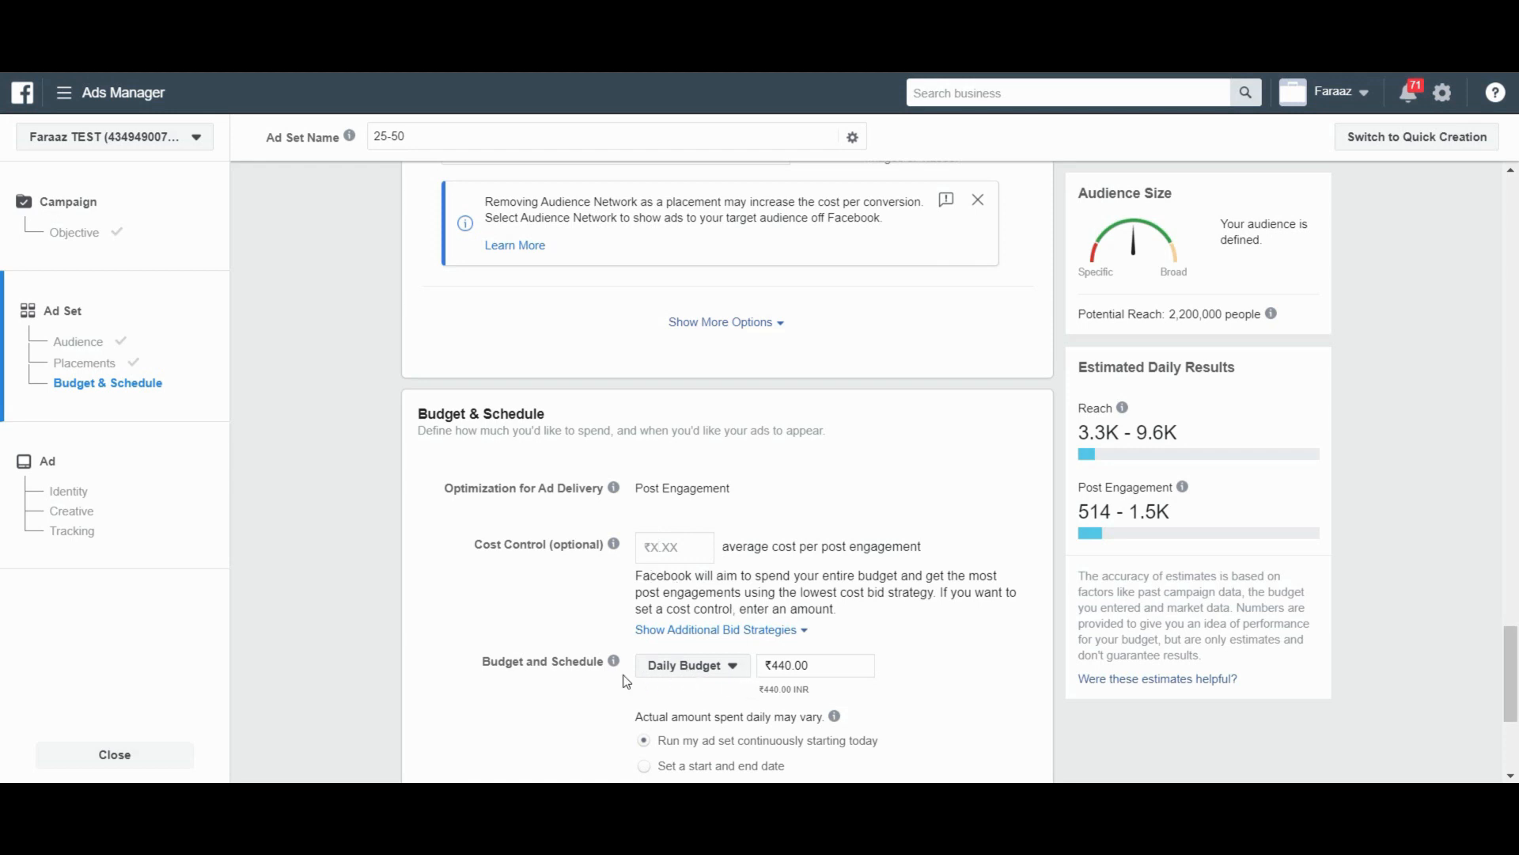
click(704, 674)
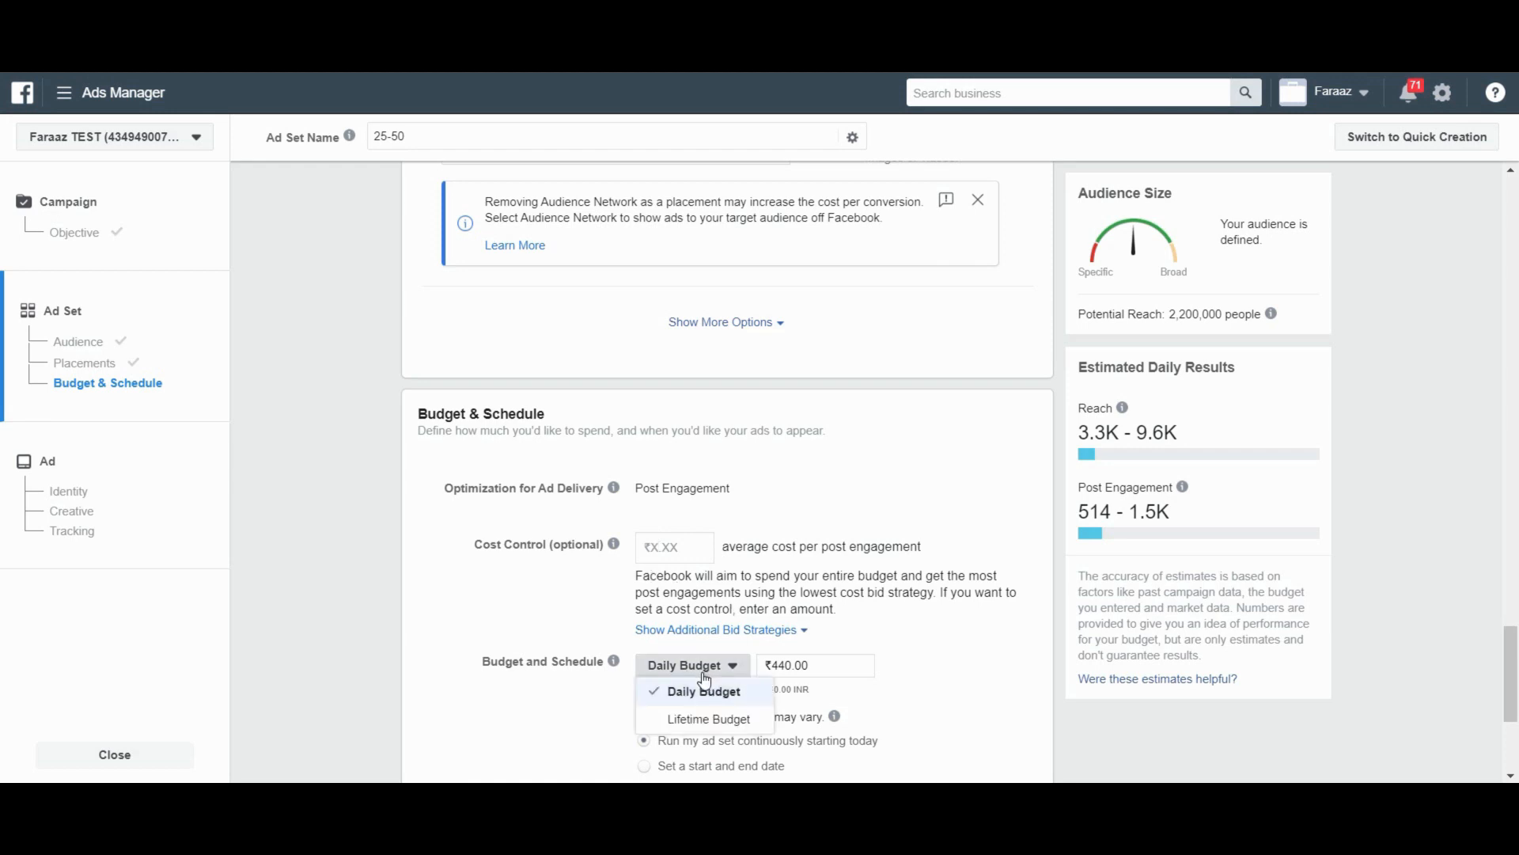
click(774, 665)
drag(773, 664, 783, 667)
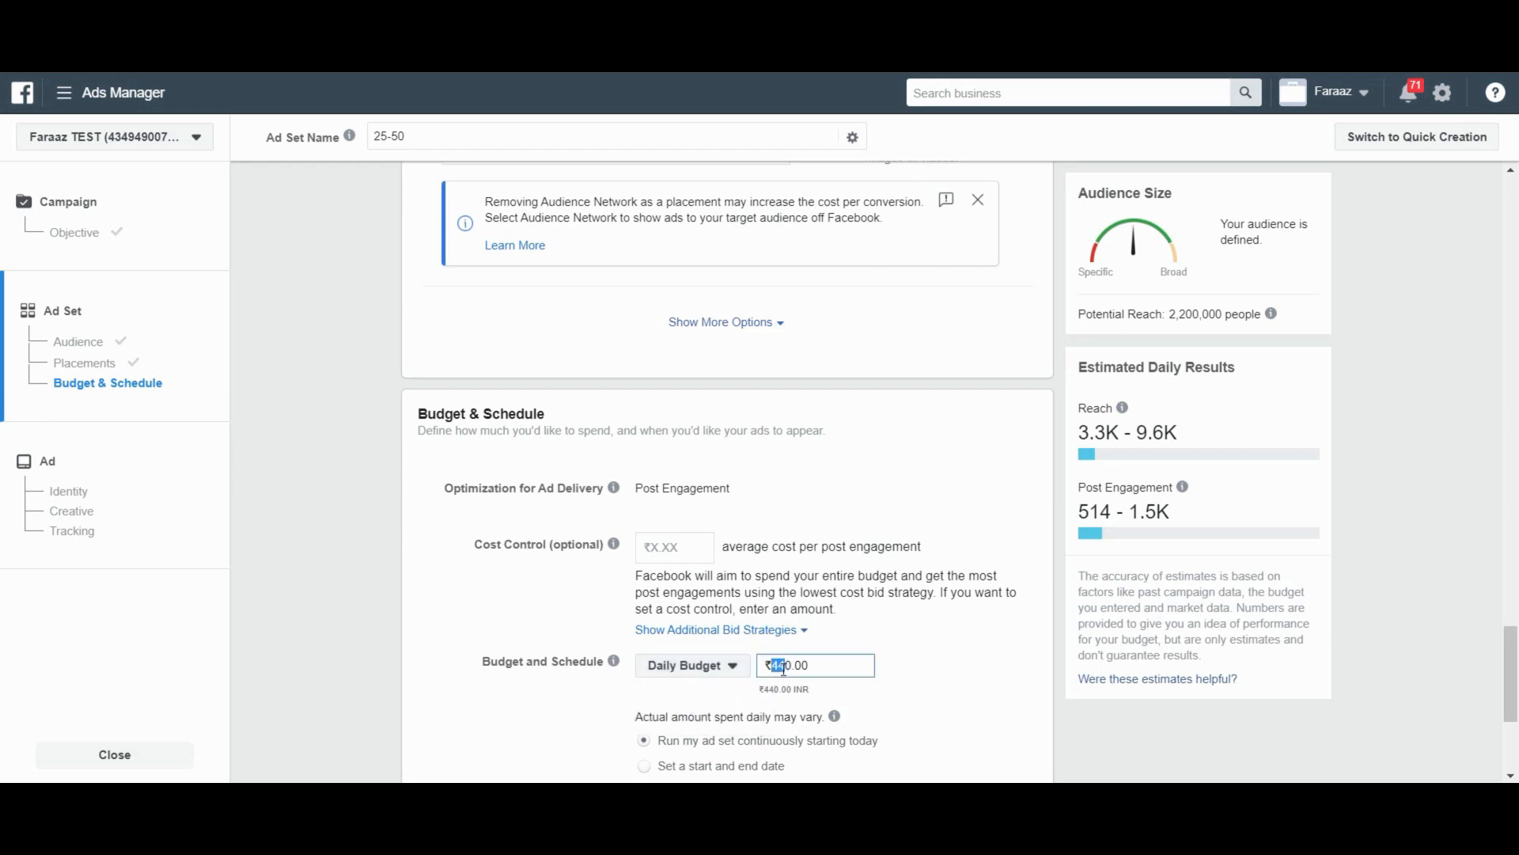
text(500)
key(BackSpace)
click(465, 639)
Step: Schedule the ad set with a start and end date, ending on April 13, 2020, and continue to the ad setup
scroll(466, 639, down, 3)
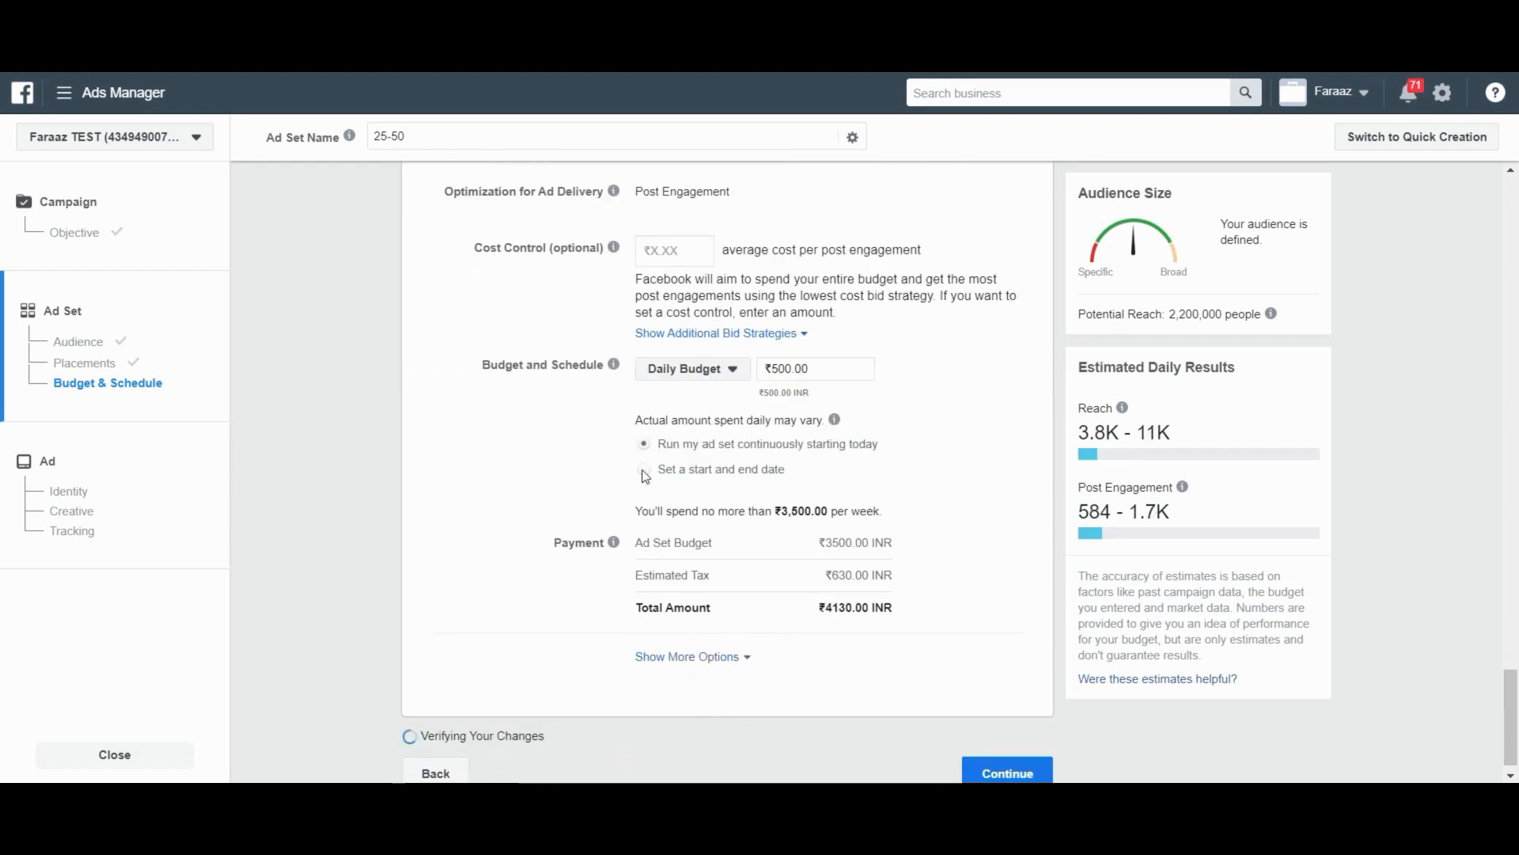
click(645, 471)
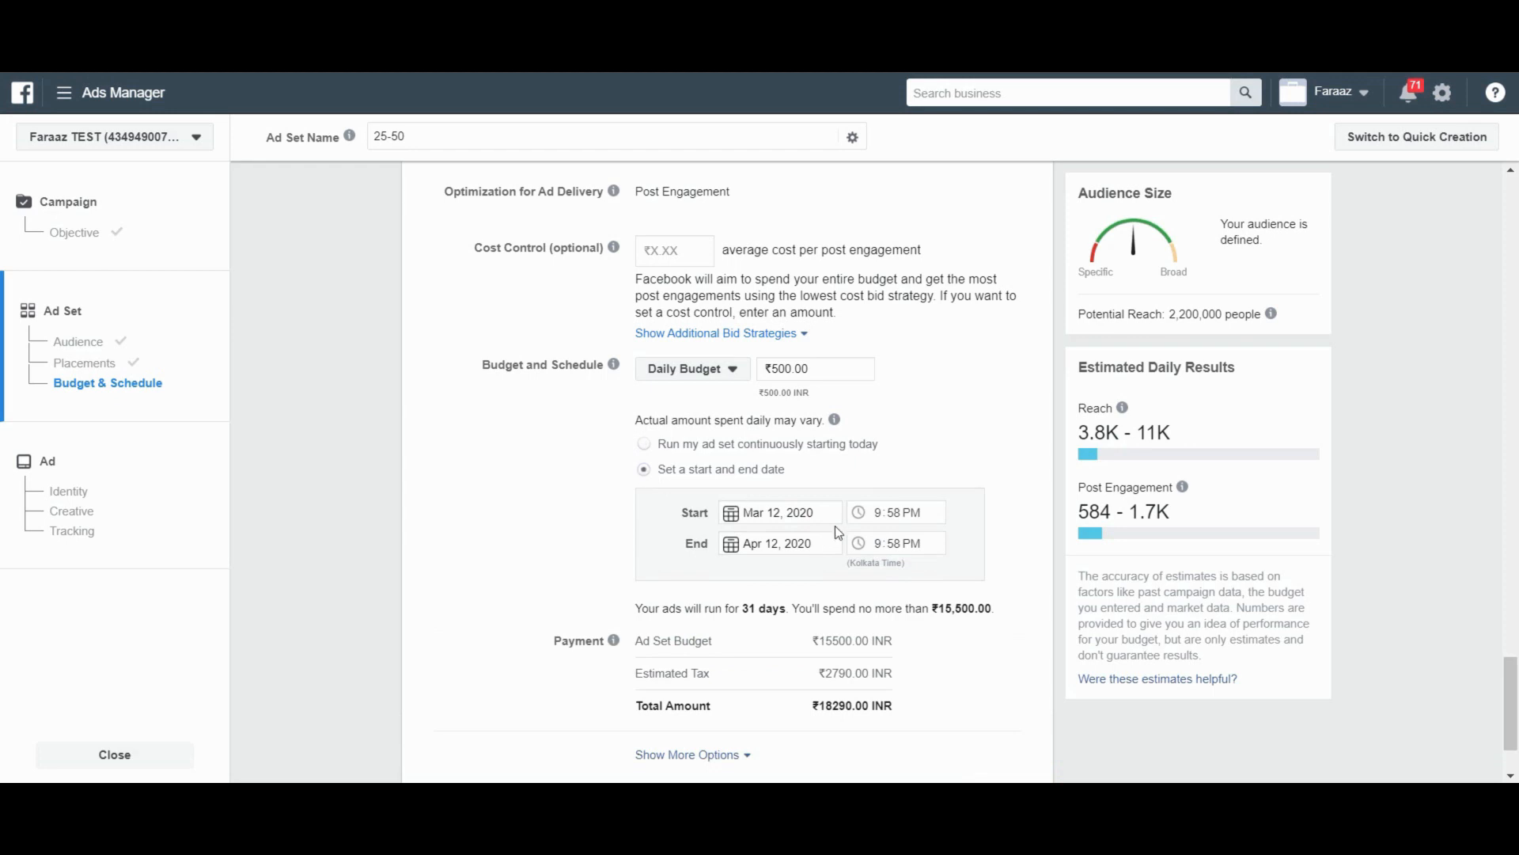
click(729, 544)
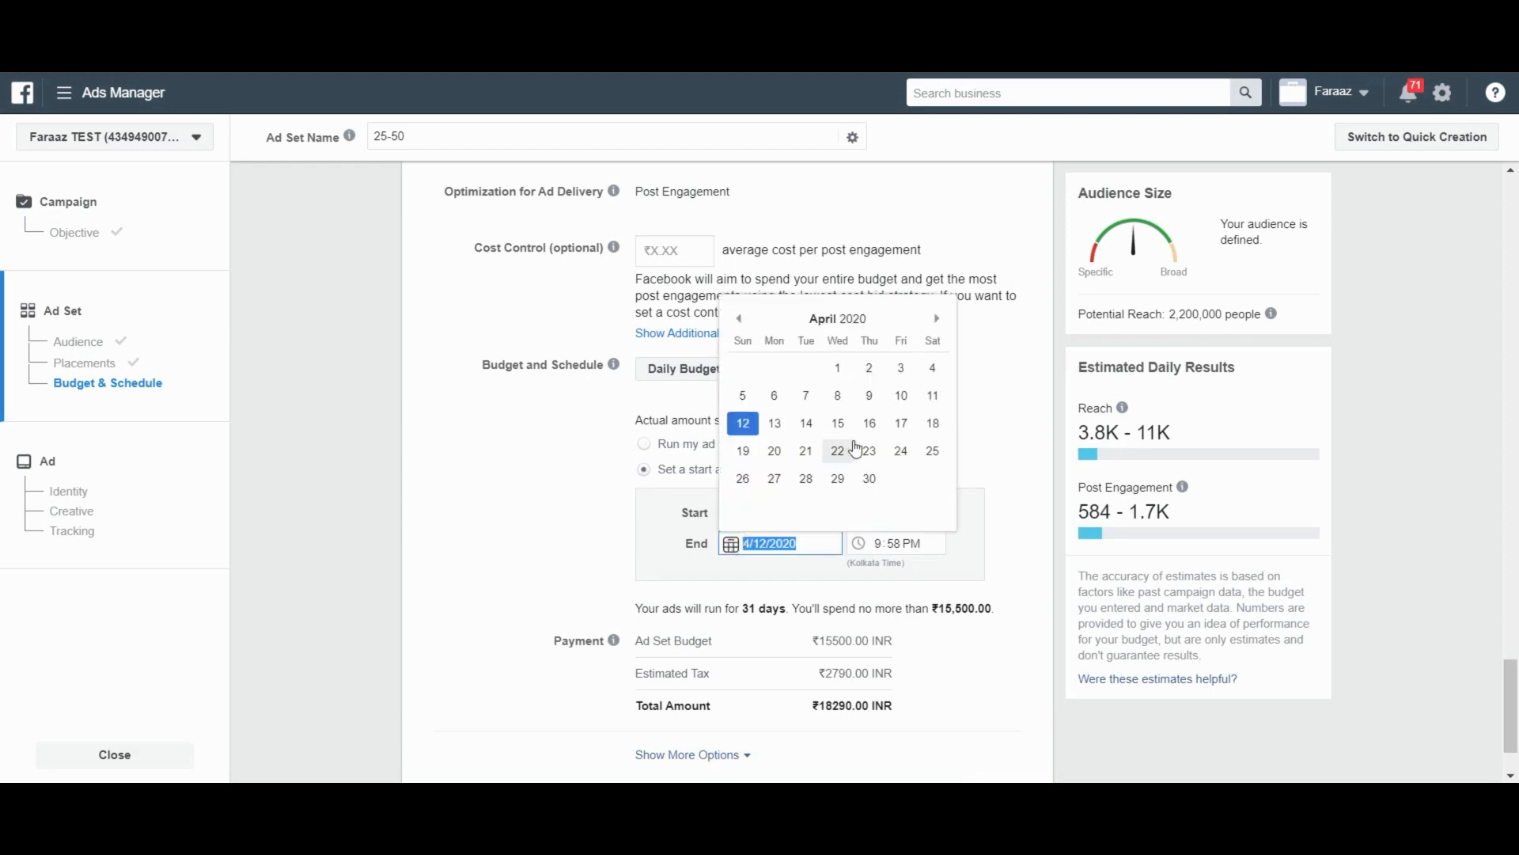
click(775, 427)
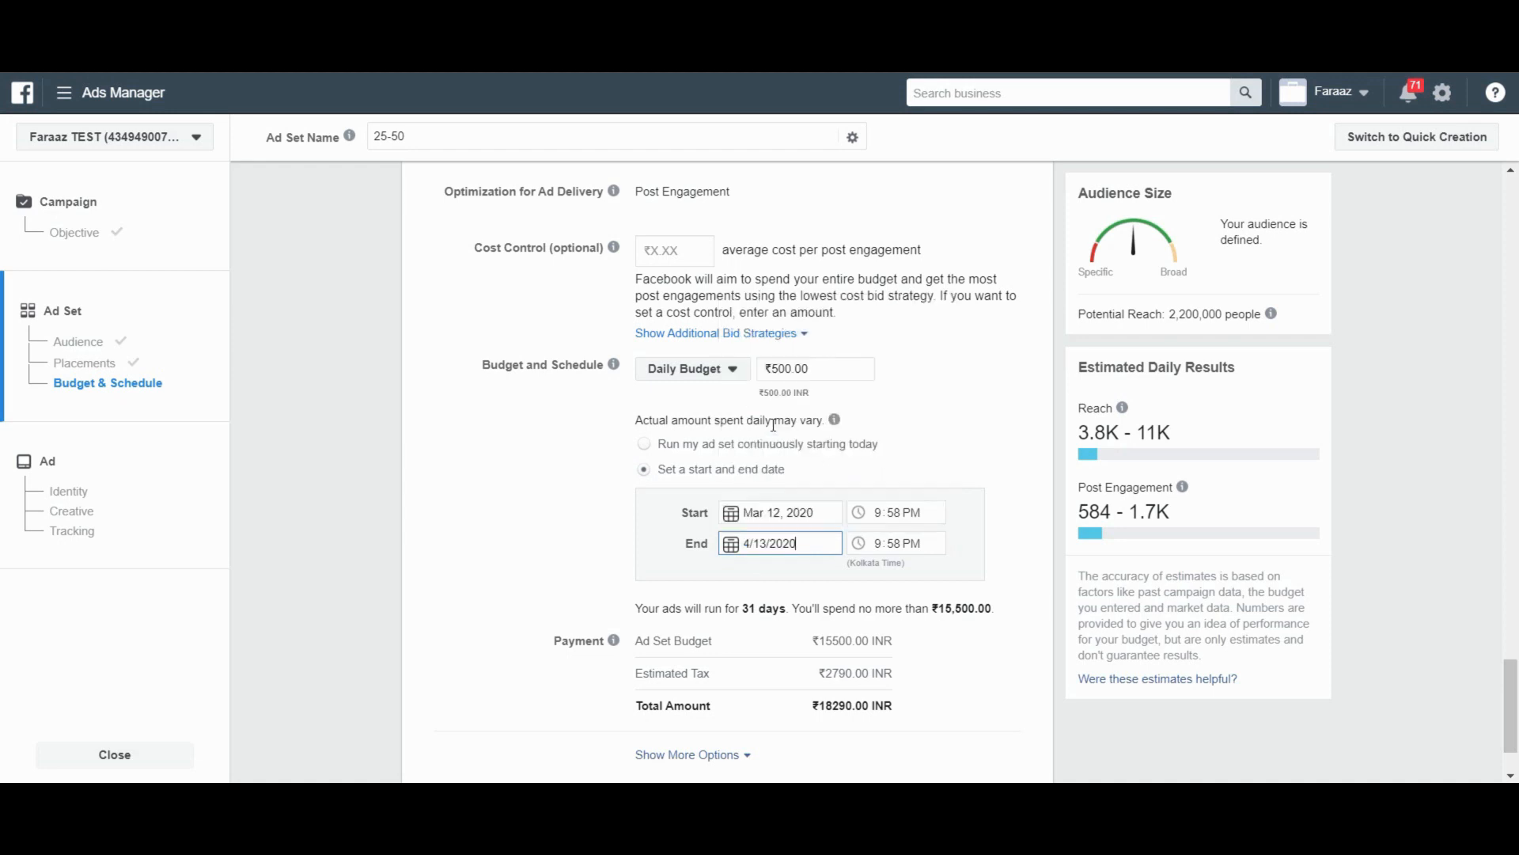
click(553, 542)
scroll(915, 648, down, 2)
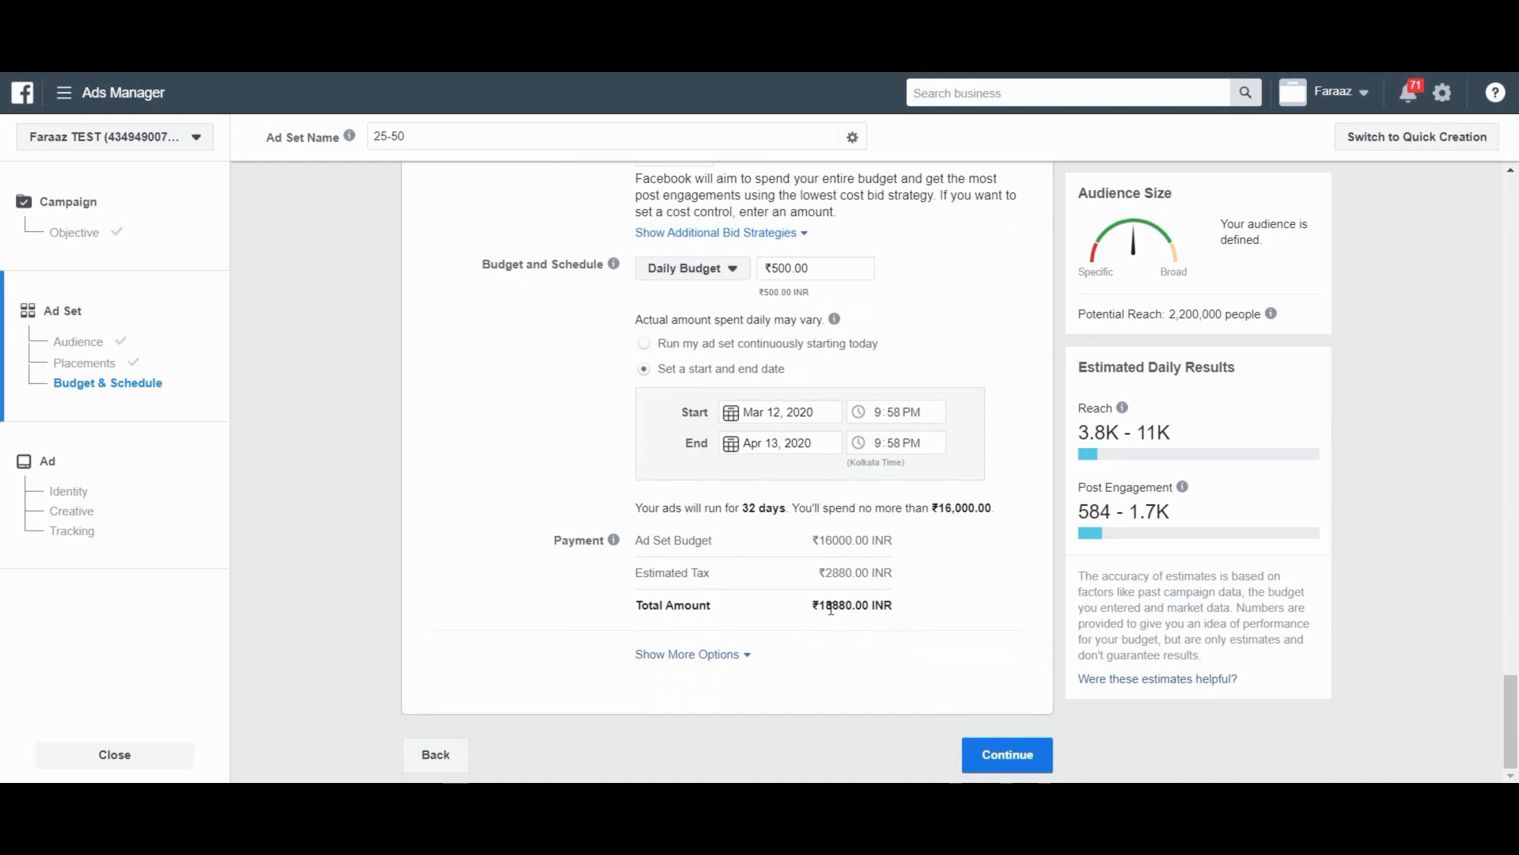
triple_click(665, 572)
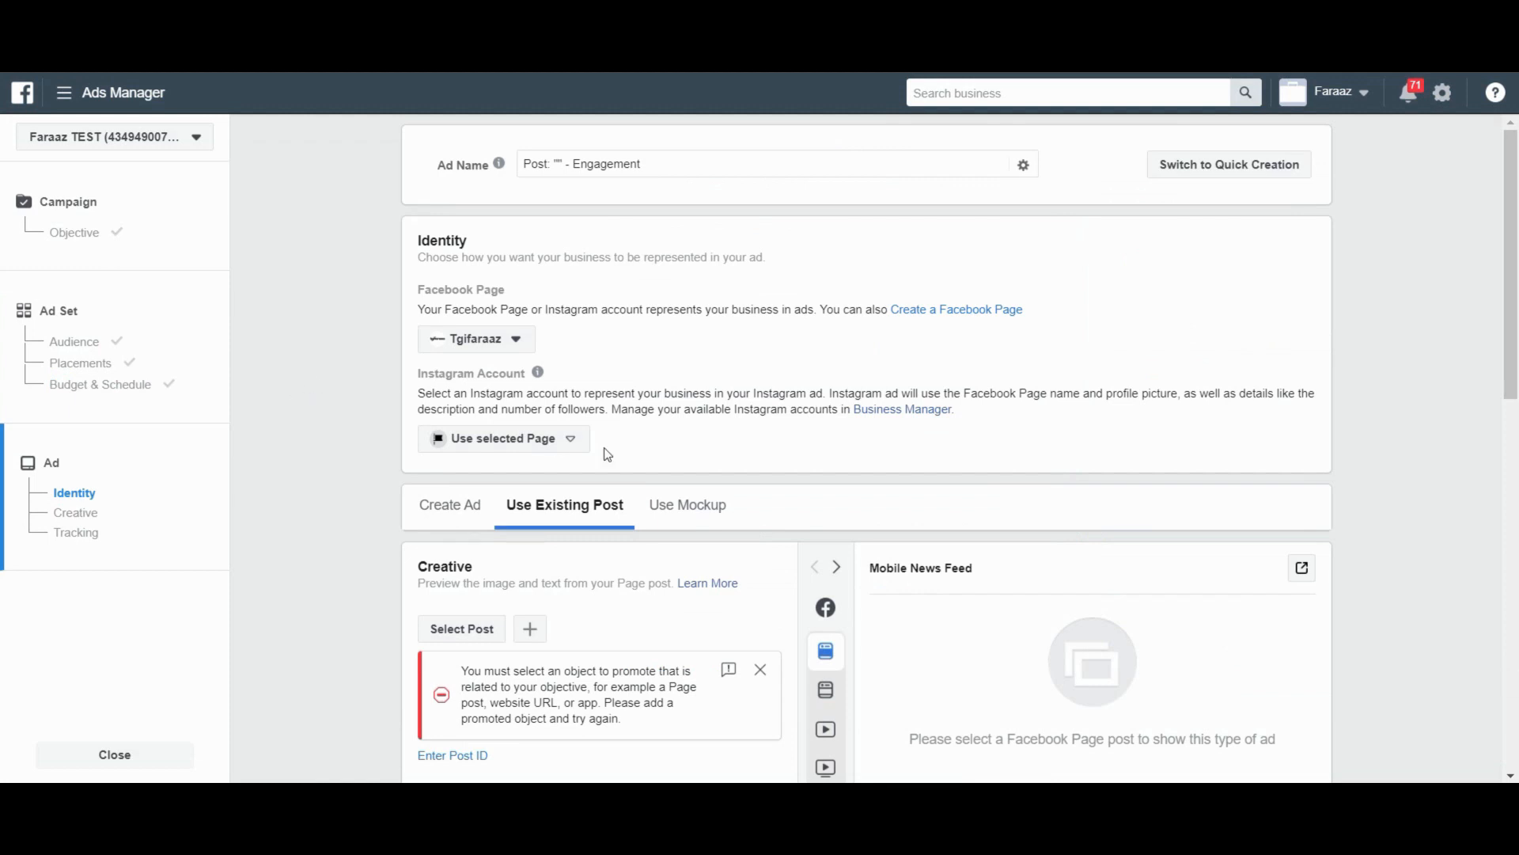
Step: Create a new ad instead of using an existing post, and add the page's logo image as its media
scroll(586, 519, down, 1)
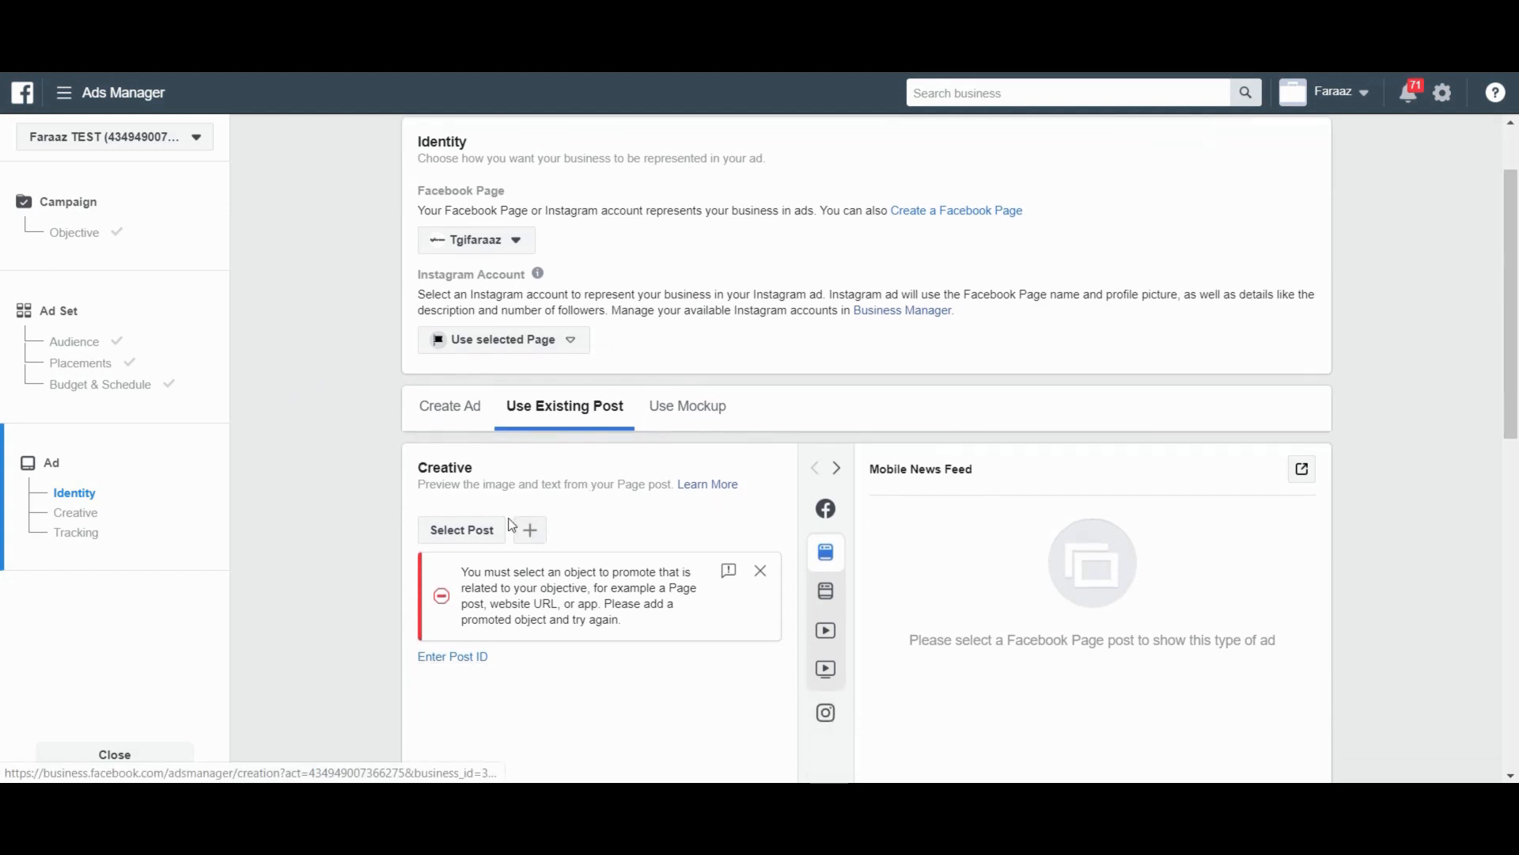
click(457, 415)
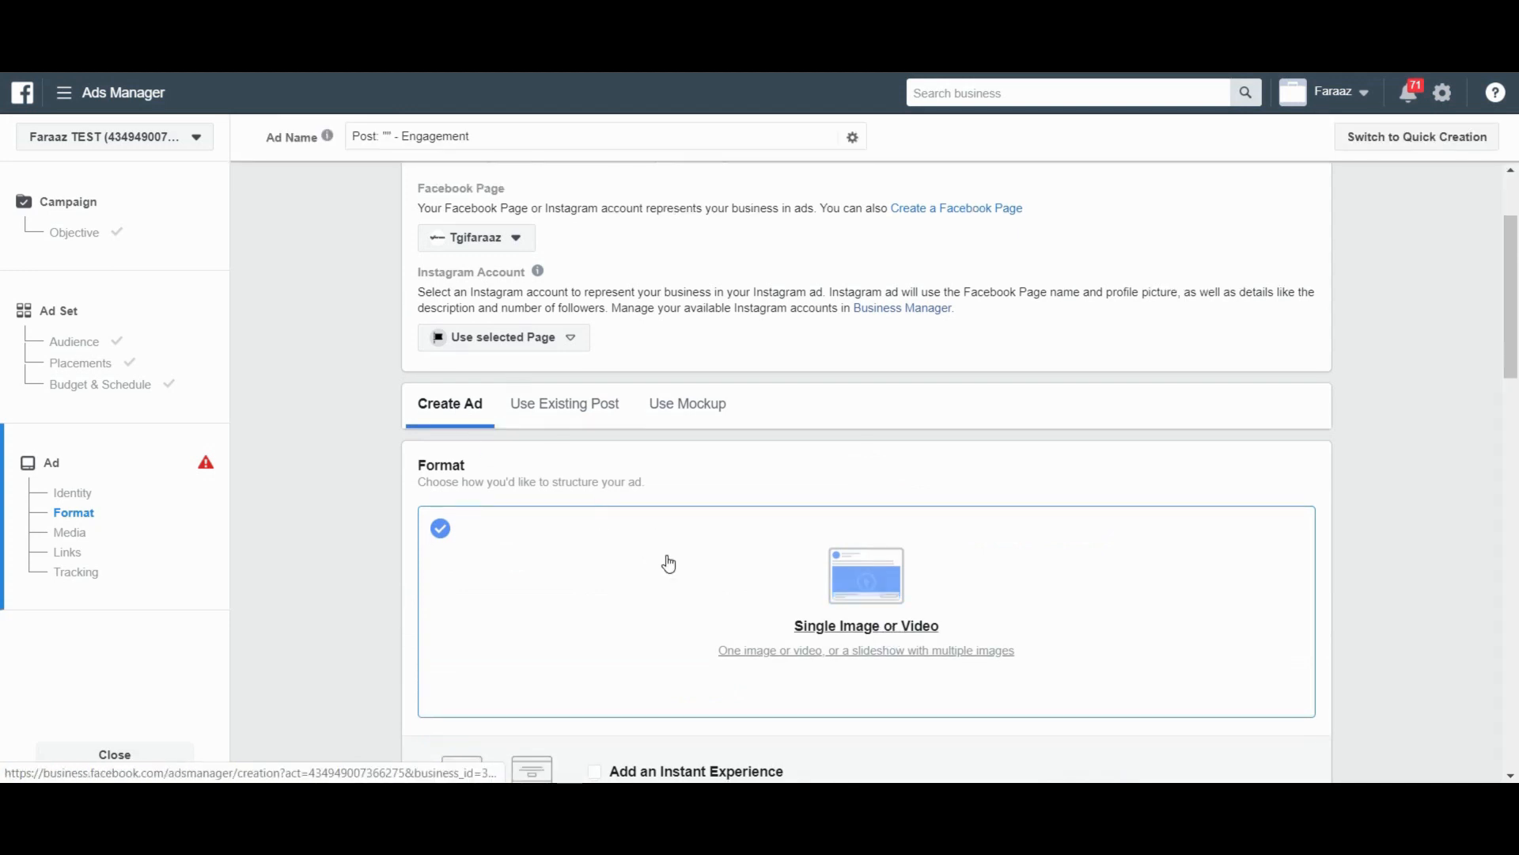
scroll(668, 563, down, 4)
scroll(627, 577, down, 3)
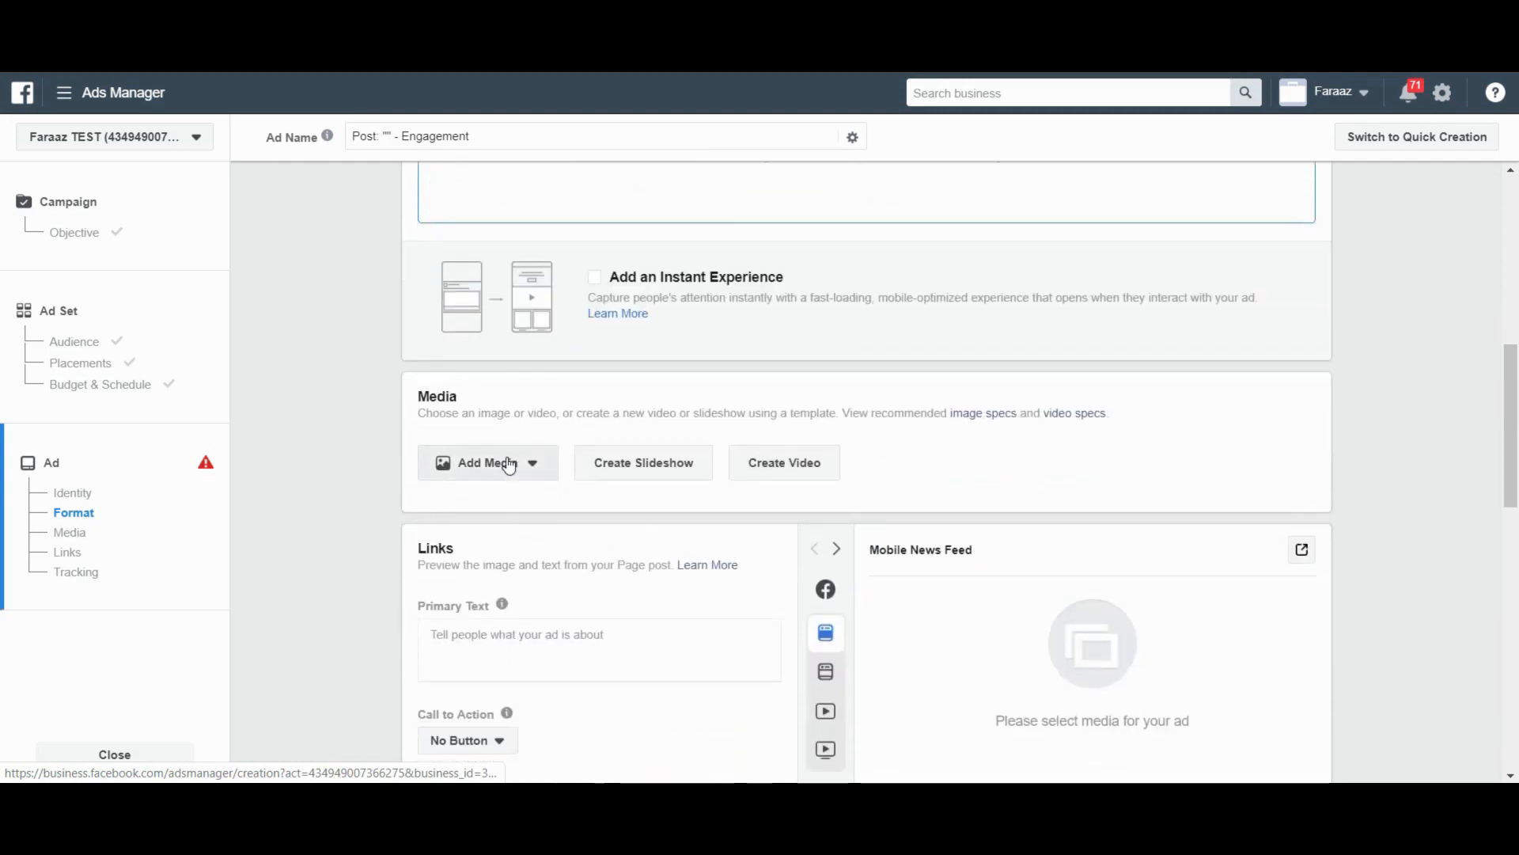
click(488, 470)
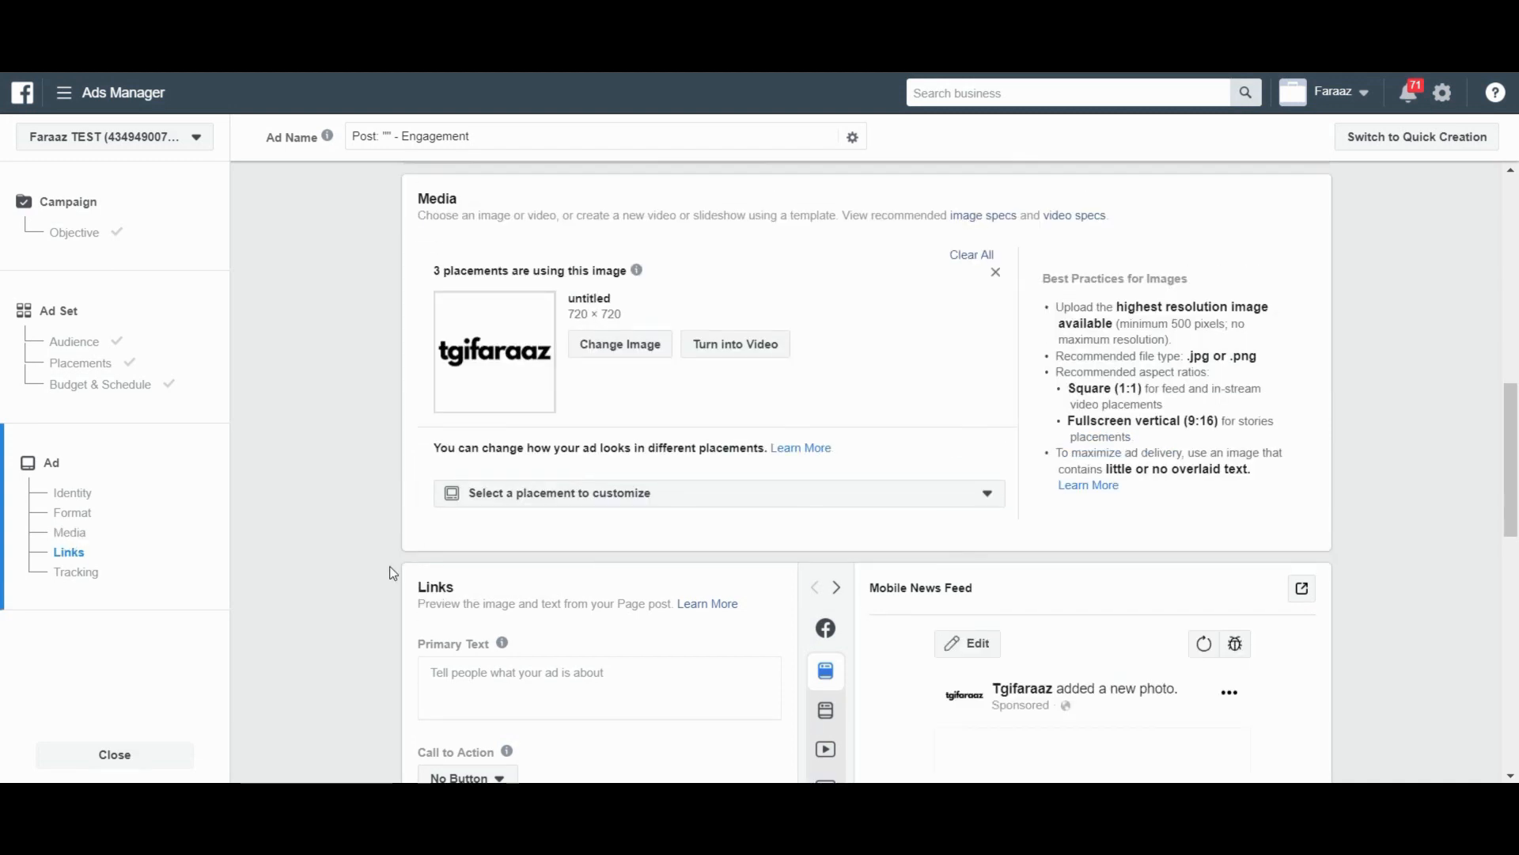
Step: Preview the ad in Desktop News Feed, Facebook Video Feeds (Mobile) and Facebook Video Feeds (Facebook Watch Feed - Mobile)
scroll(392, 572, down, 4)
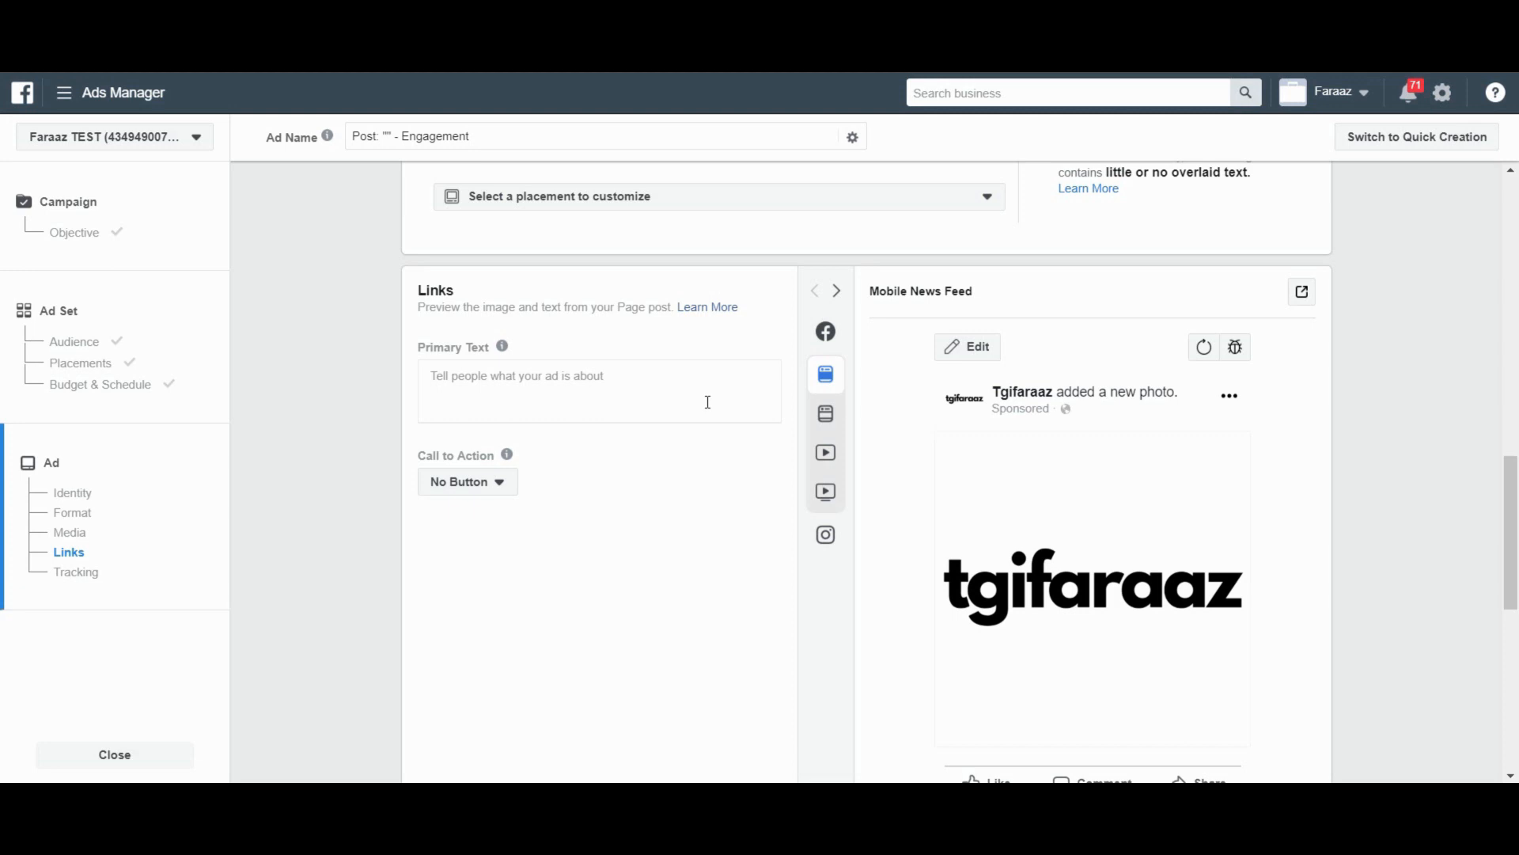
mouse_move(823, 416)
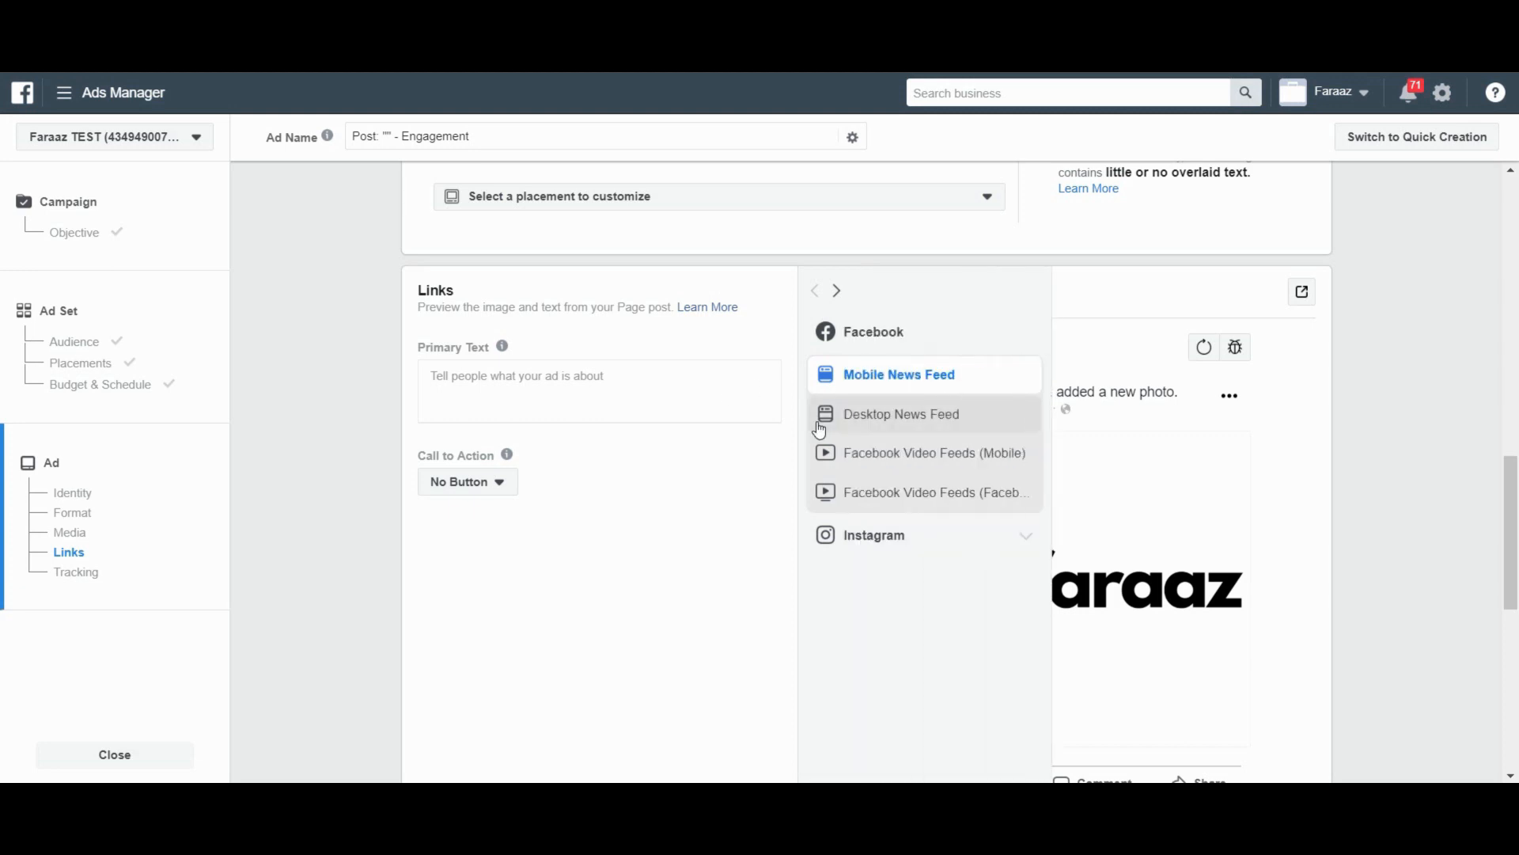
click(890, 420)
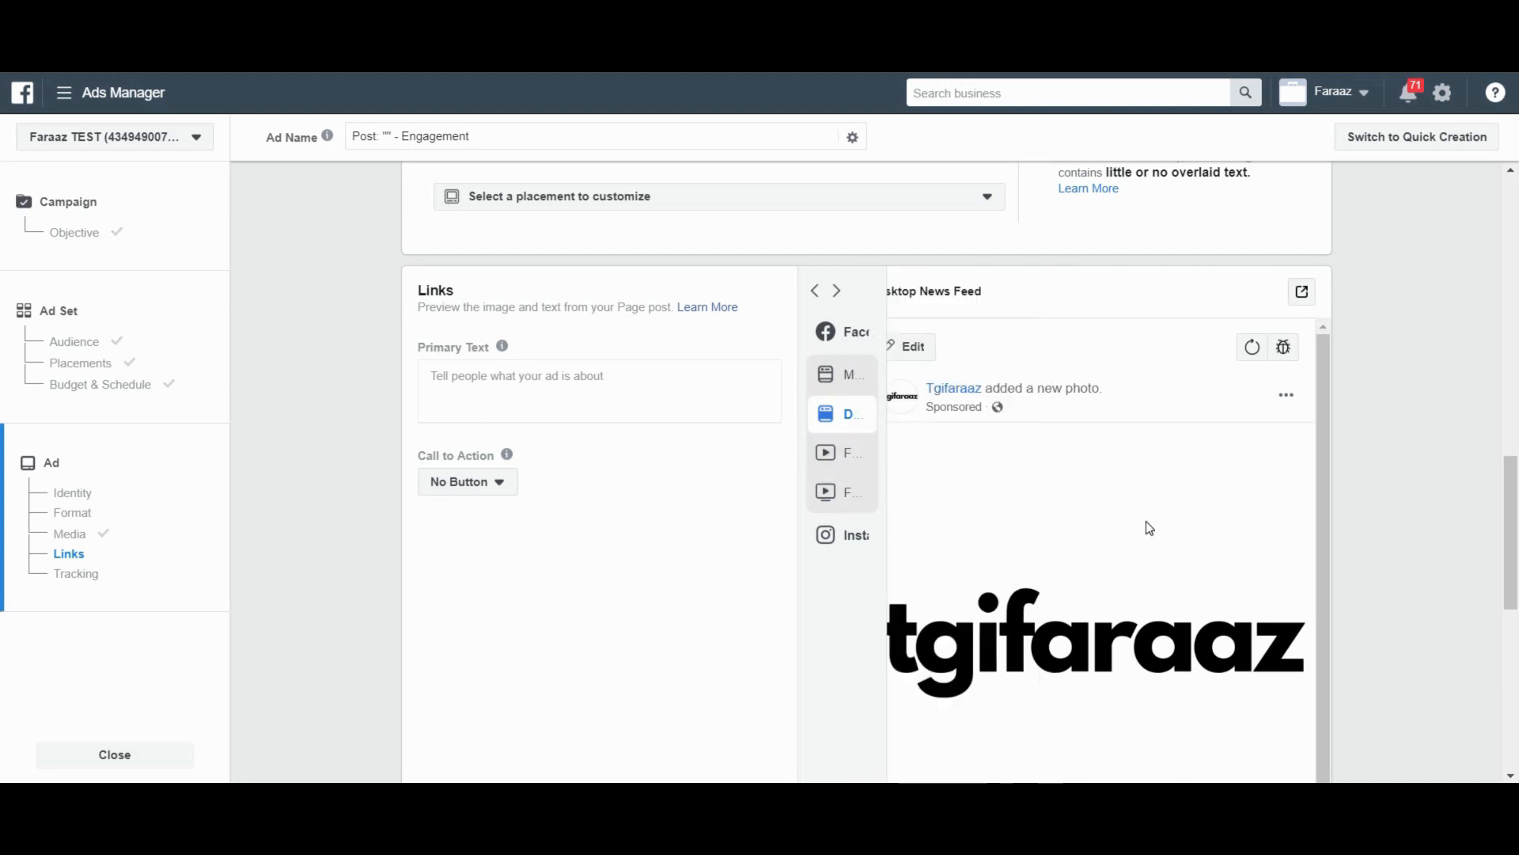
mouse_move(823, 416)
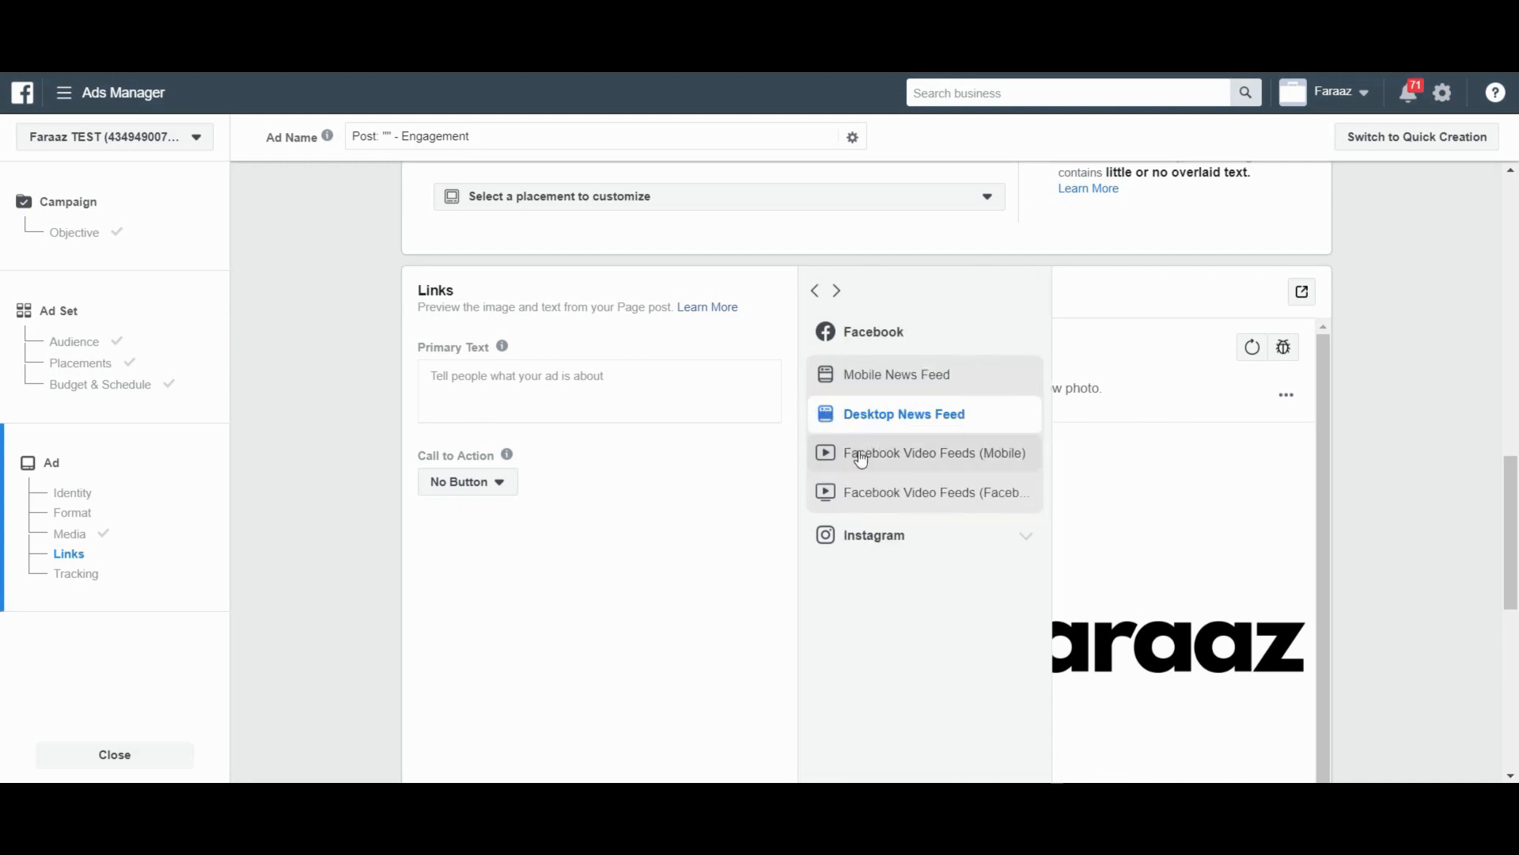
click(1008, 475)
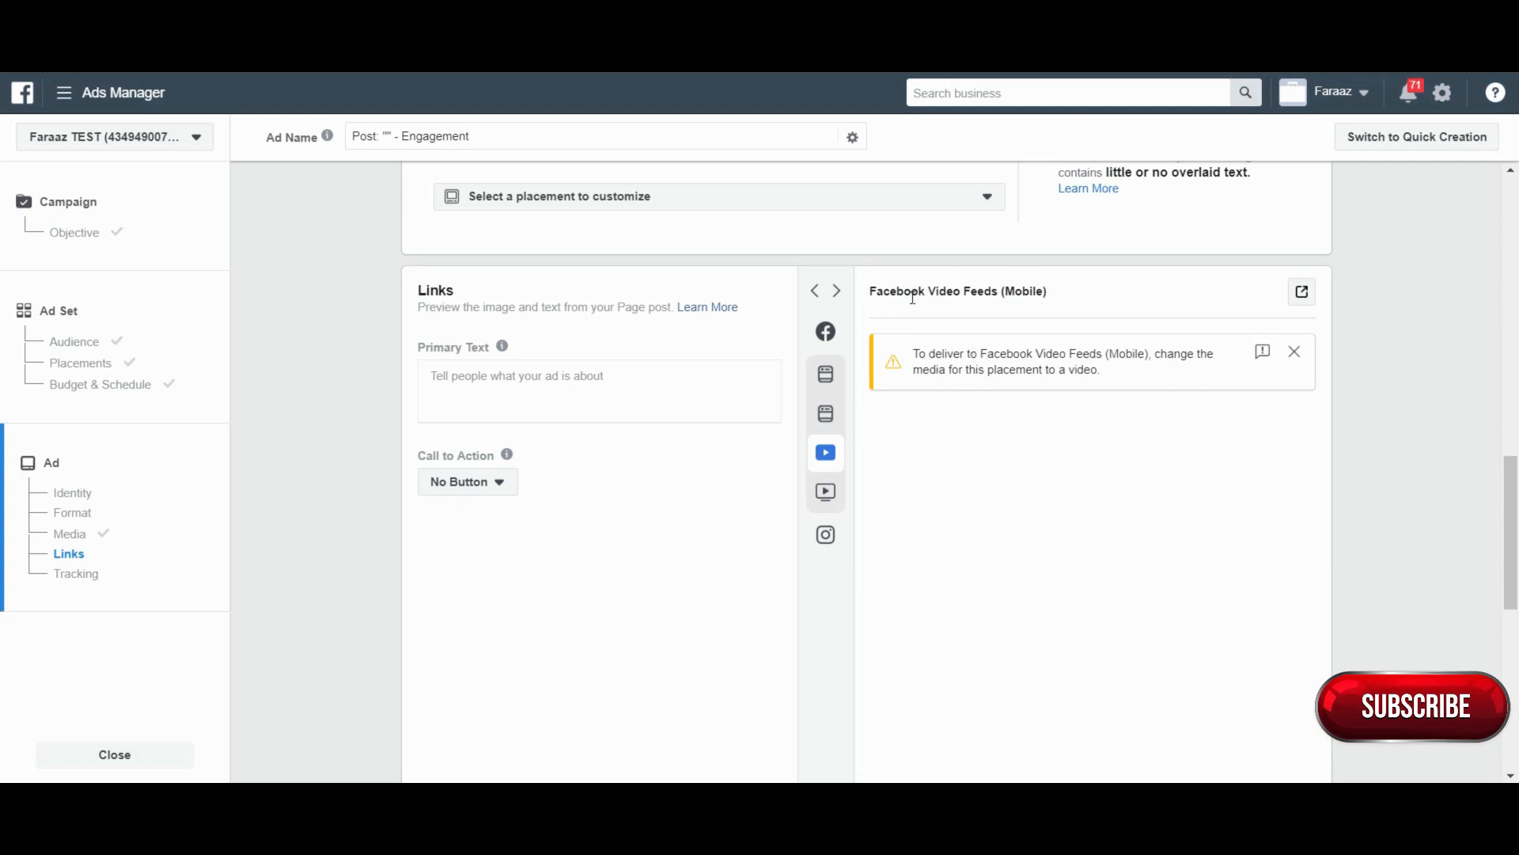
mouse_move(826, 491)
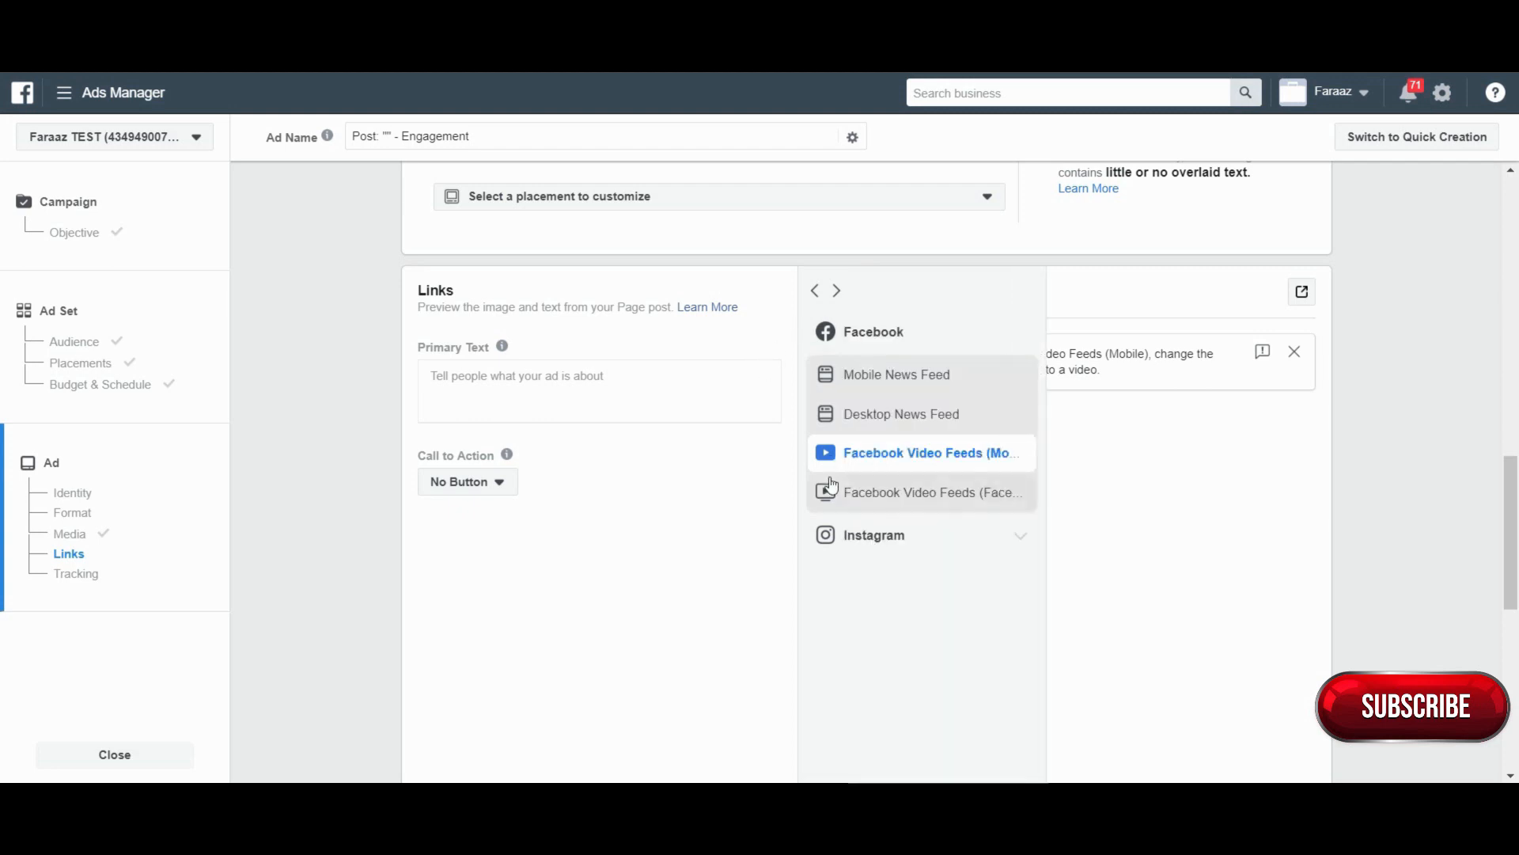
click(961, 499)
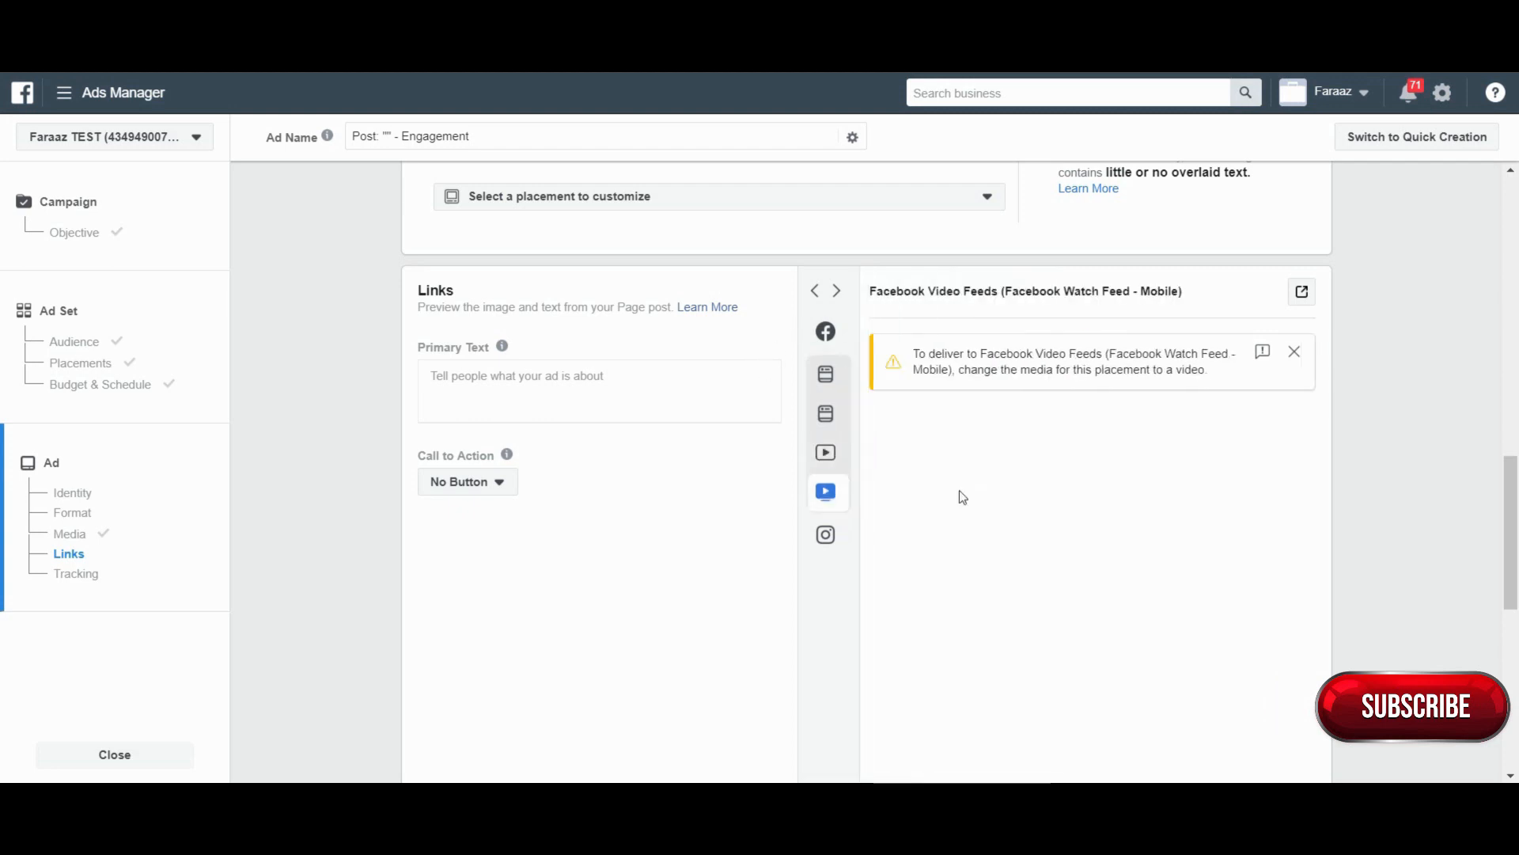
Step: Reopen the ad set's placements, keep only Facebook News Feed and Instagram Feed, and return to the ad's media
click(91, 366)
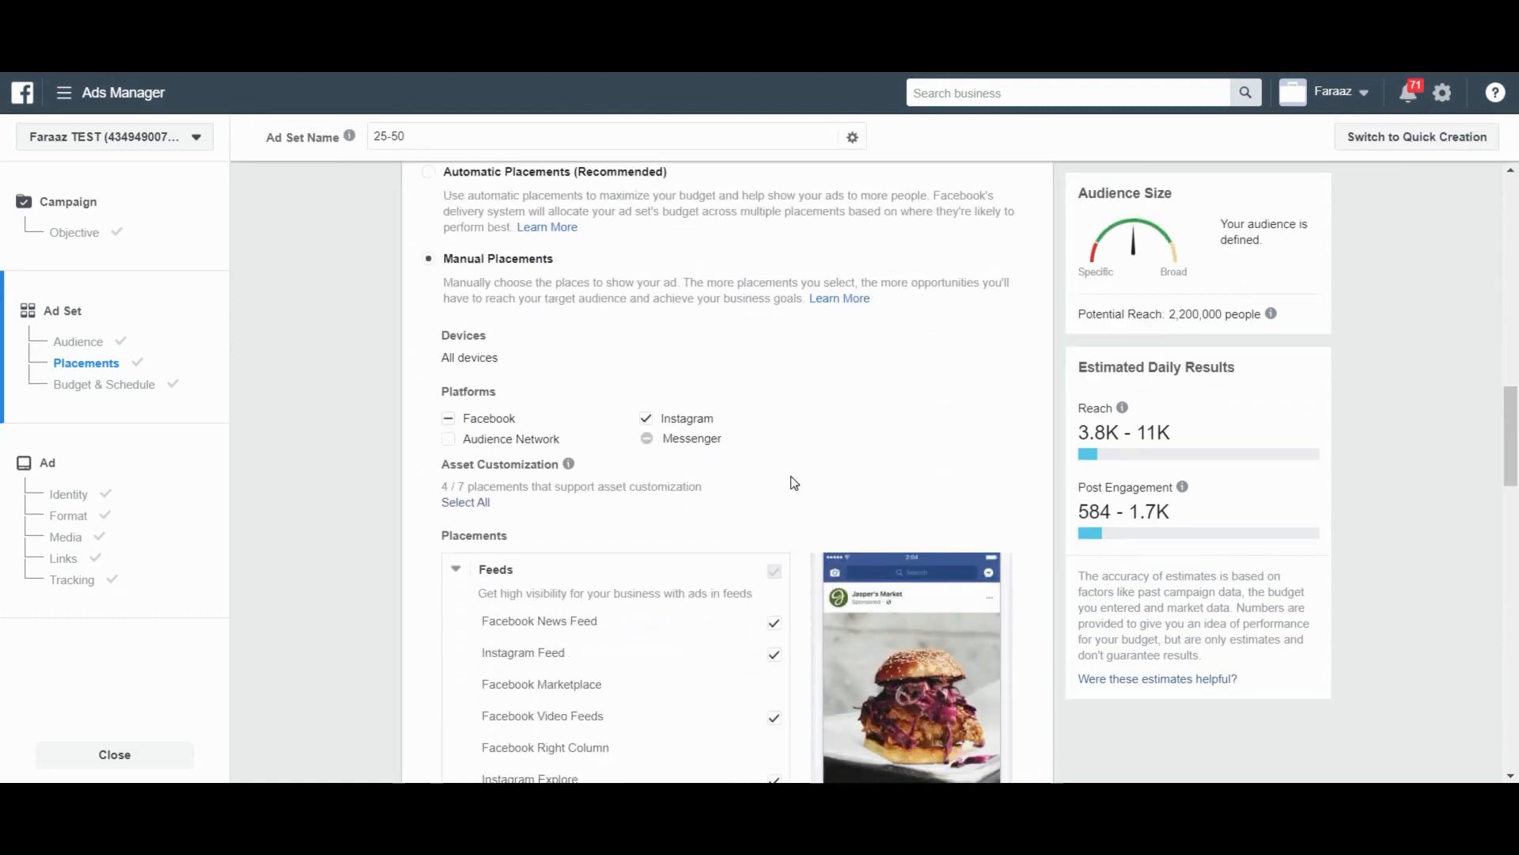
scroll(794, 483, down, 10)
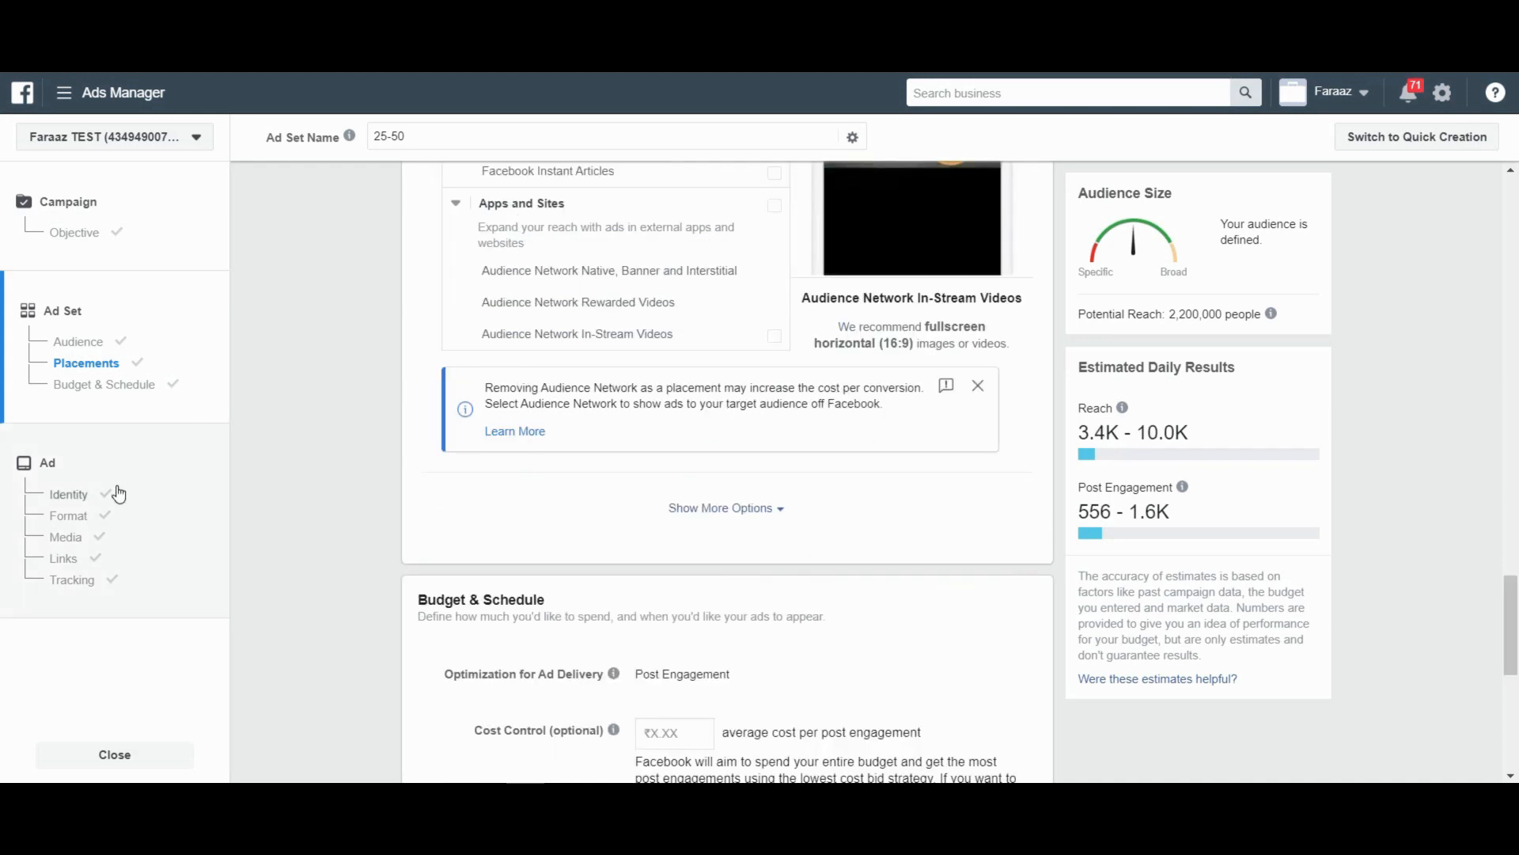
click(79, 540)
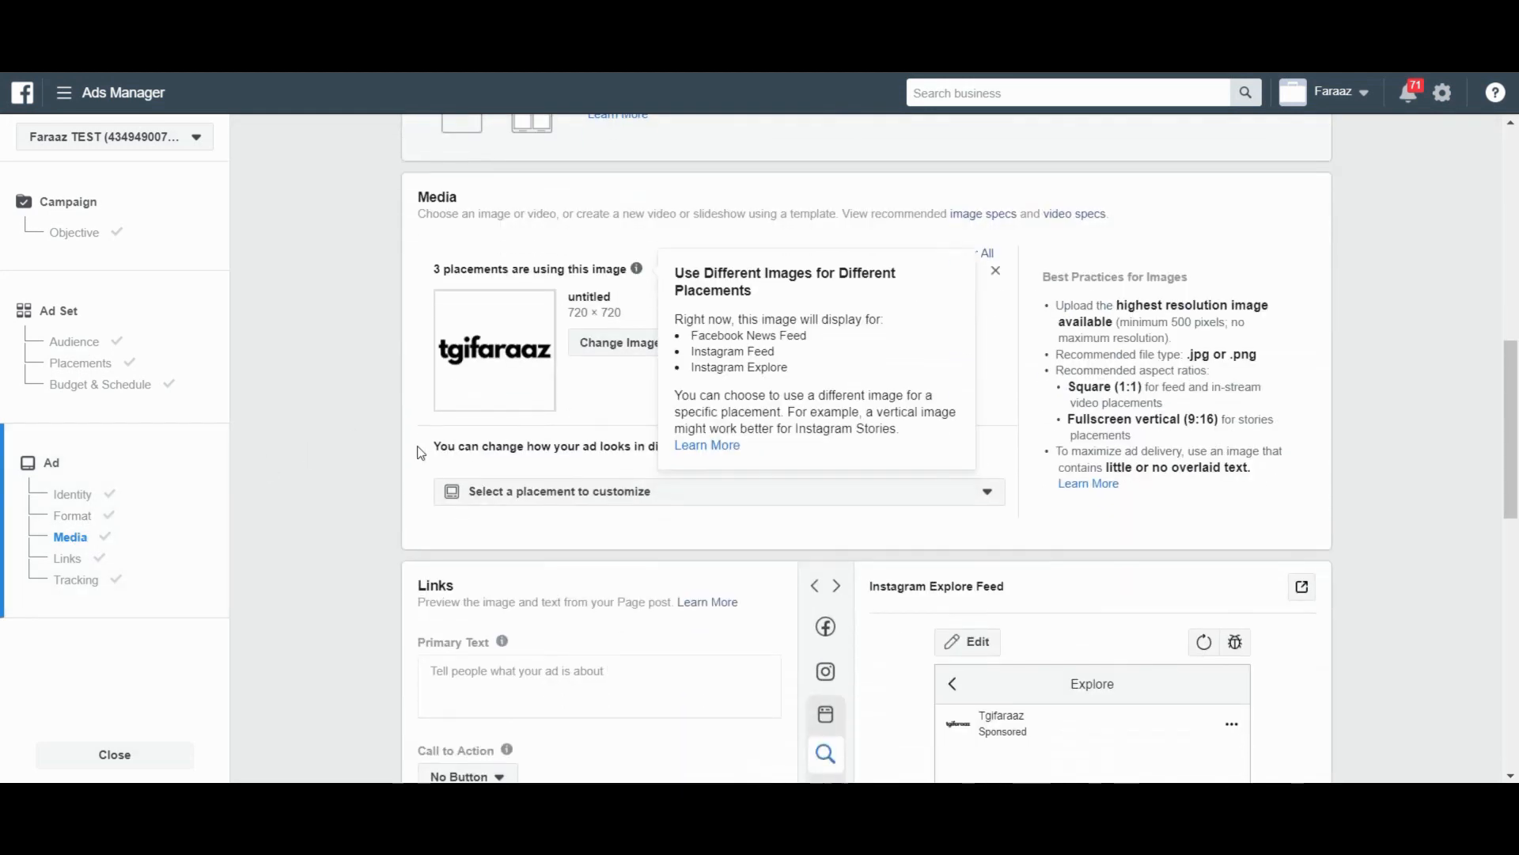
Step: Preview the image ad in the remaining placements, from Mobile News Feed to Instagram Feed
scroll(1388, 425, down, 3)
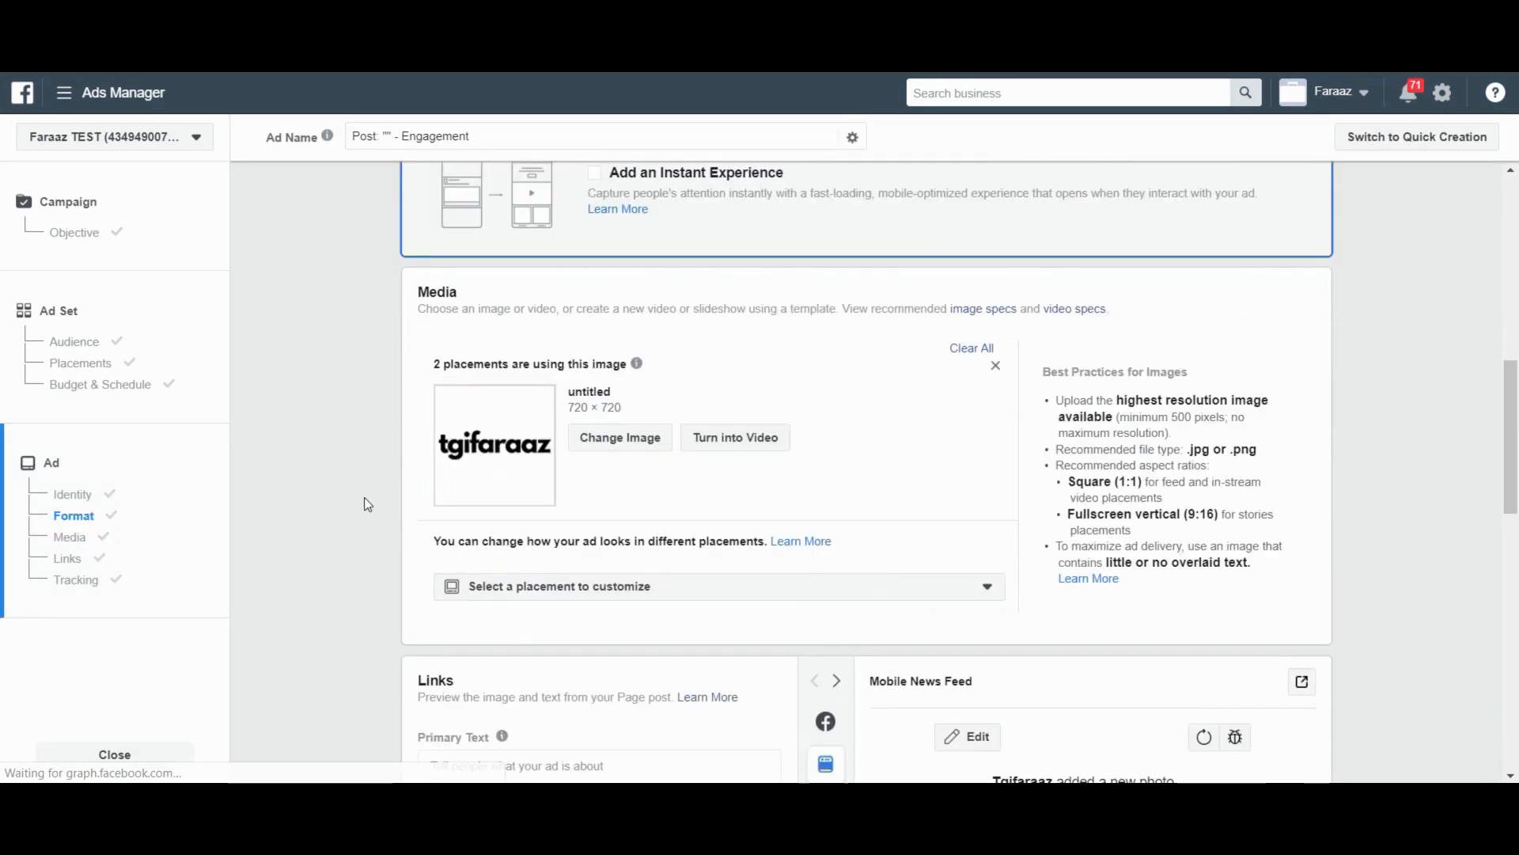
scroll(364, 503, down, 5)
scroll(364, 503, up, 2)
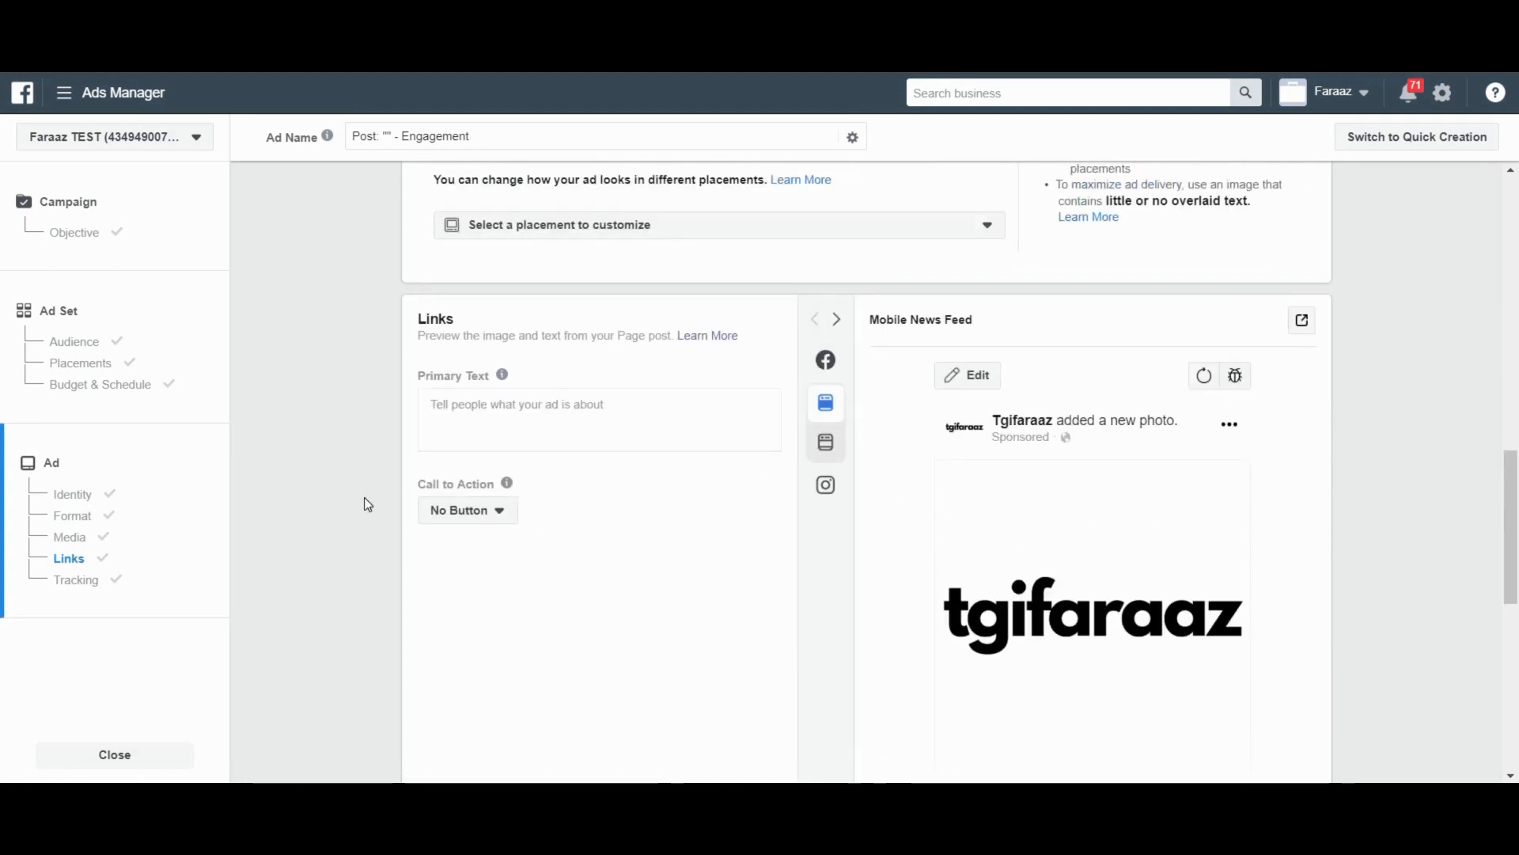
click(839, 323)
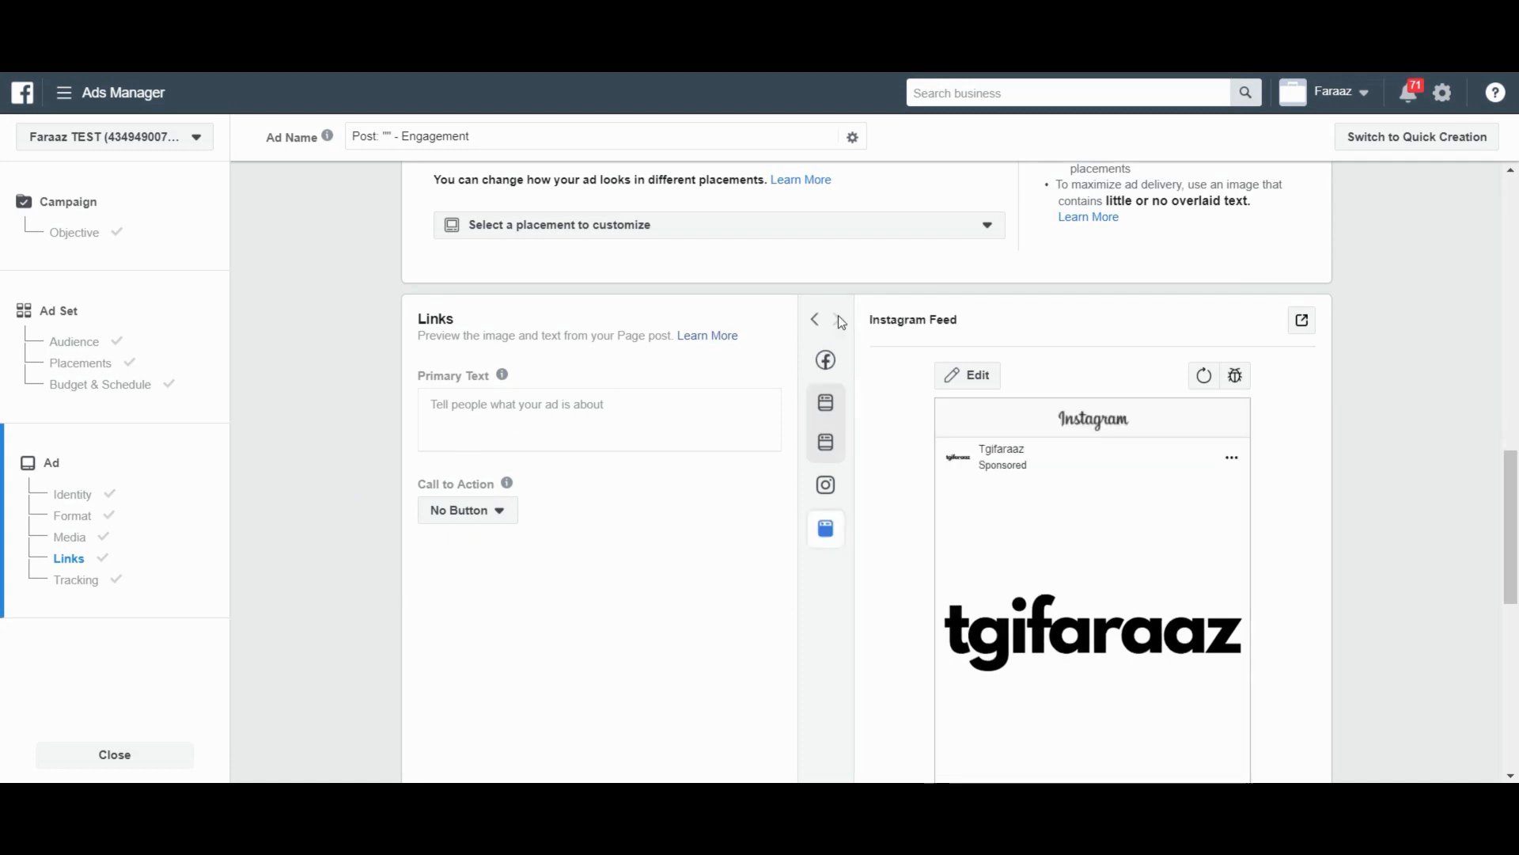
Step: Enter the primary text "A Farm for all nature lovers" and set the ad's call to action to Send Message
click(485, 416)
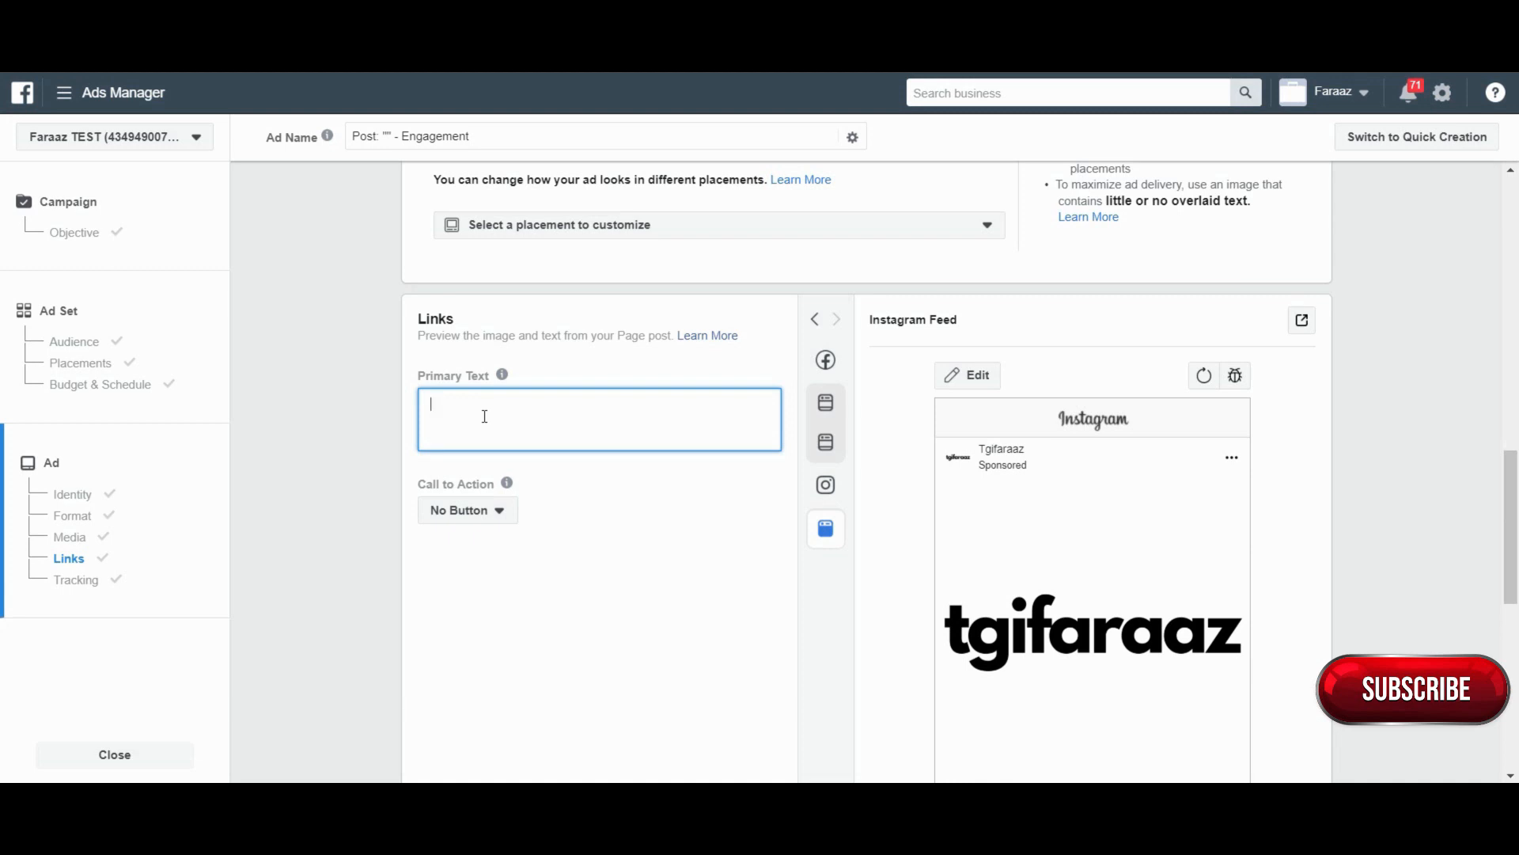
text(A Farm for all nature lovers)
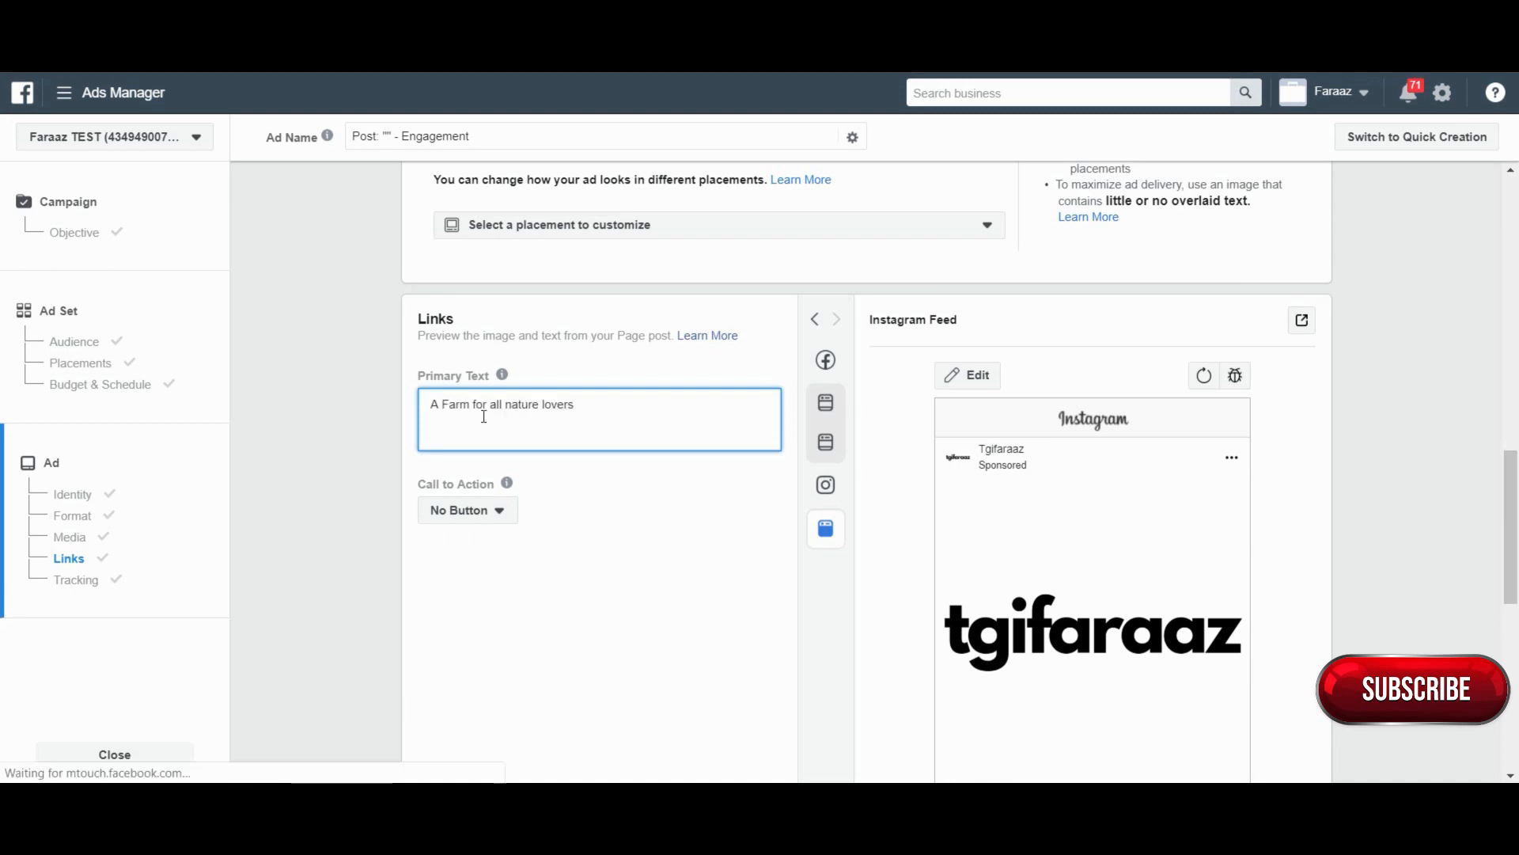
click(465, 516)
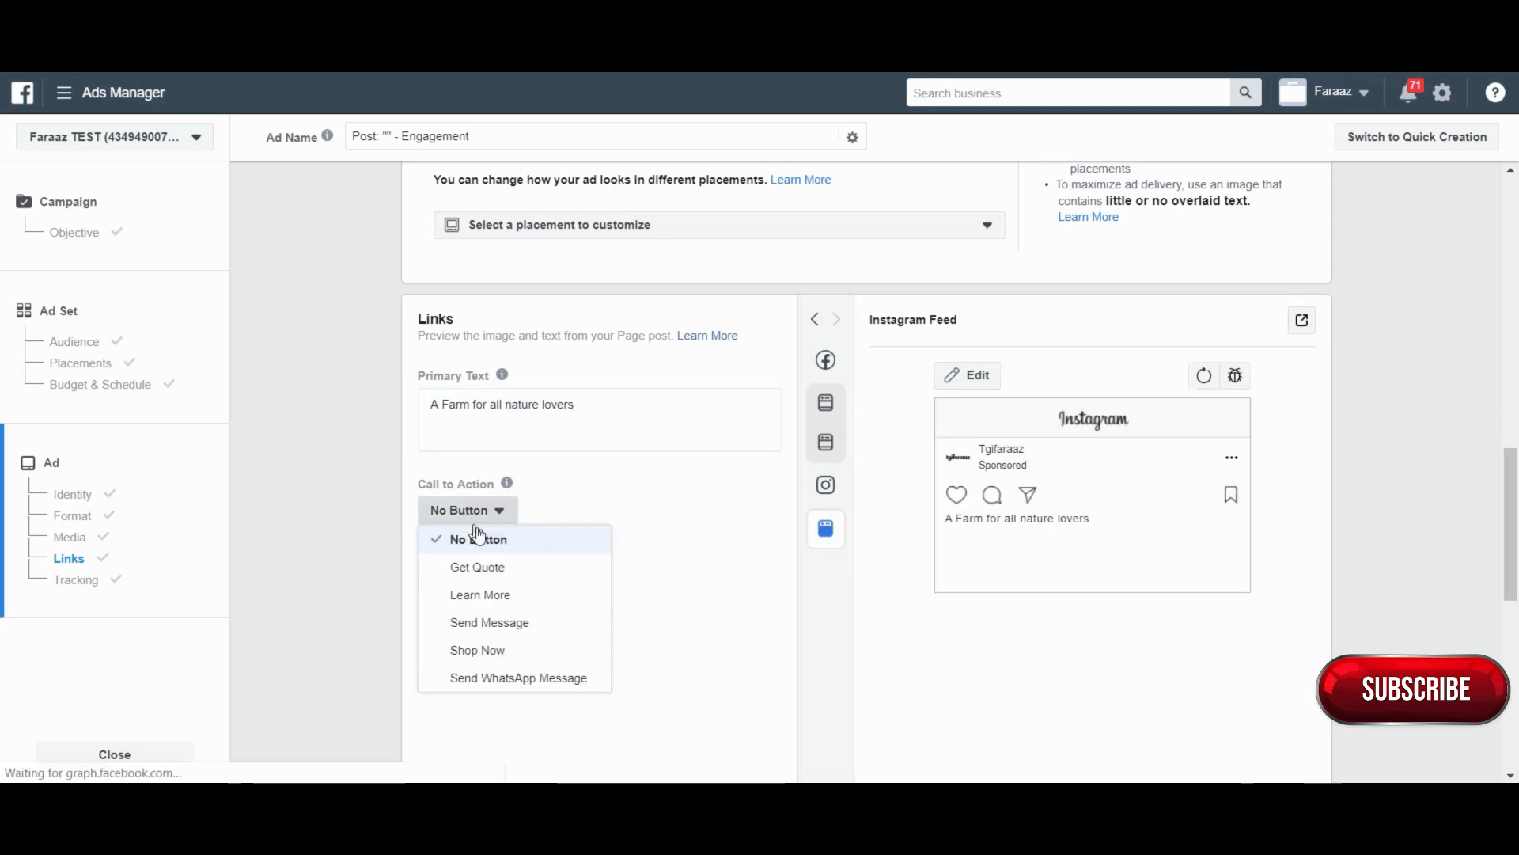
click(543, 626)
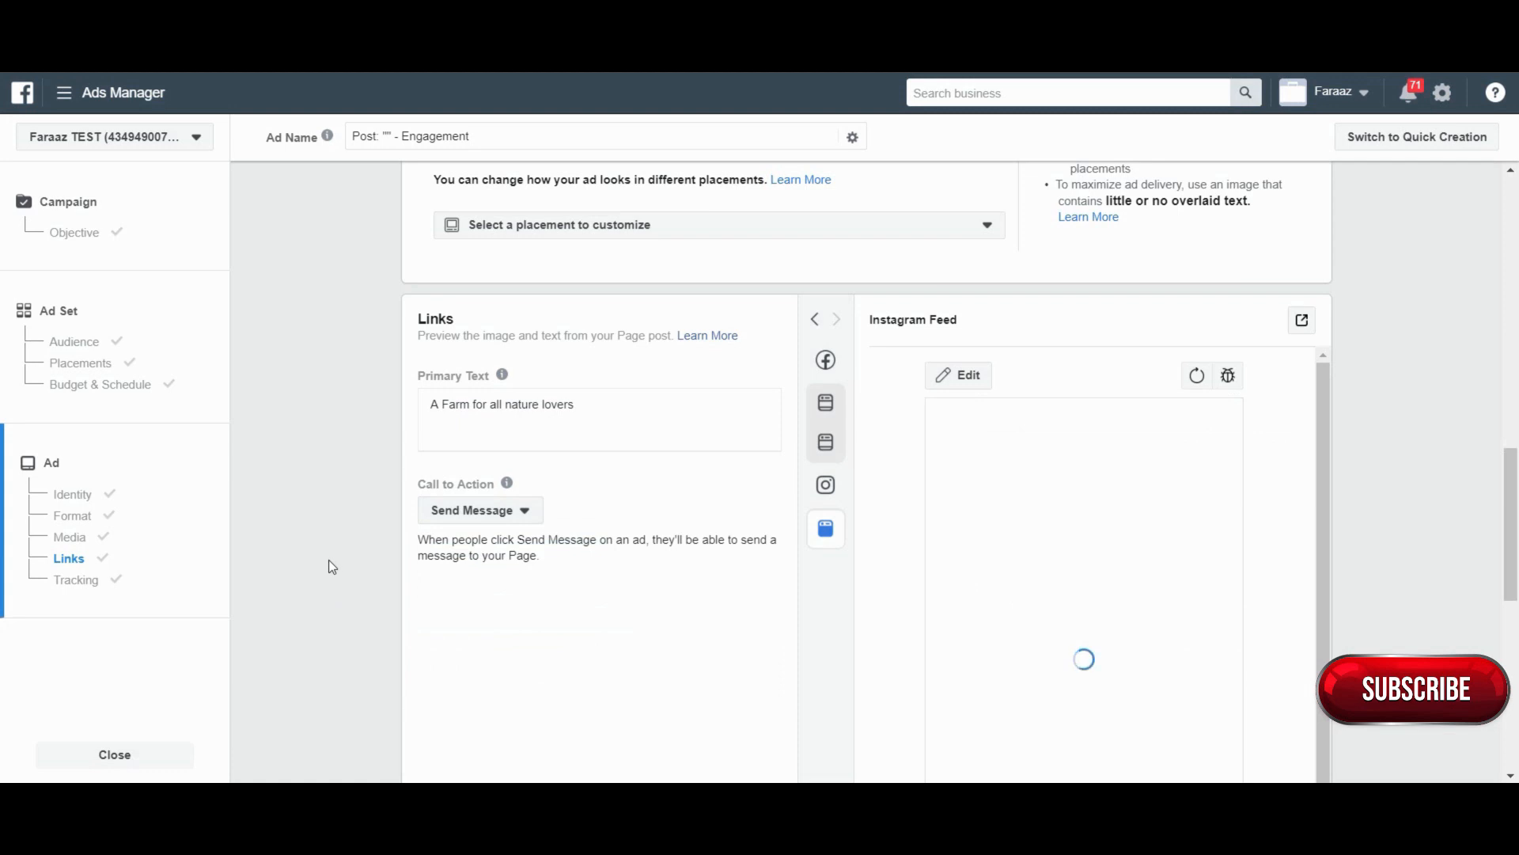
Step: Examine the Send Message call to action and primary text in the Instagram Feed preview, and look over the tracking options
scroll(367, 545, down, 3)
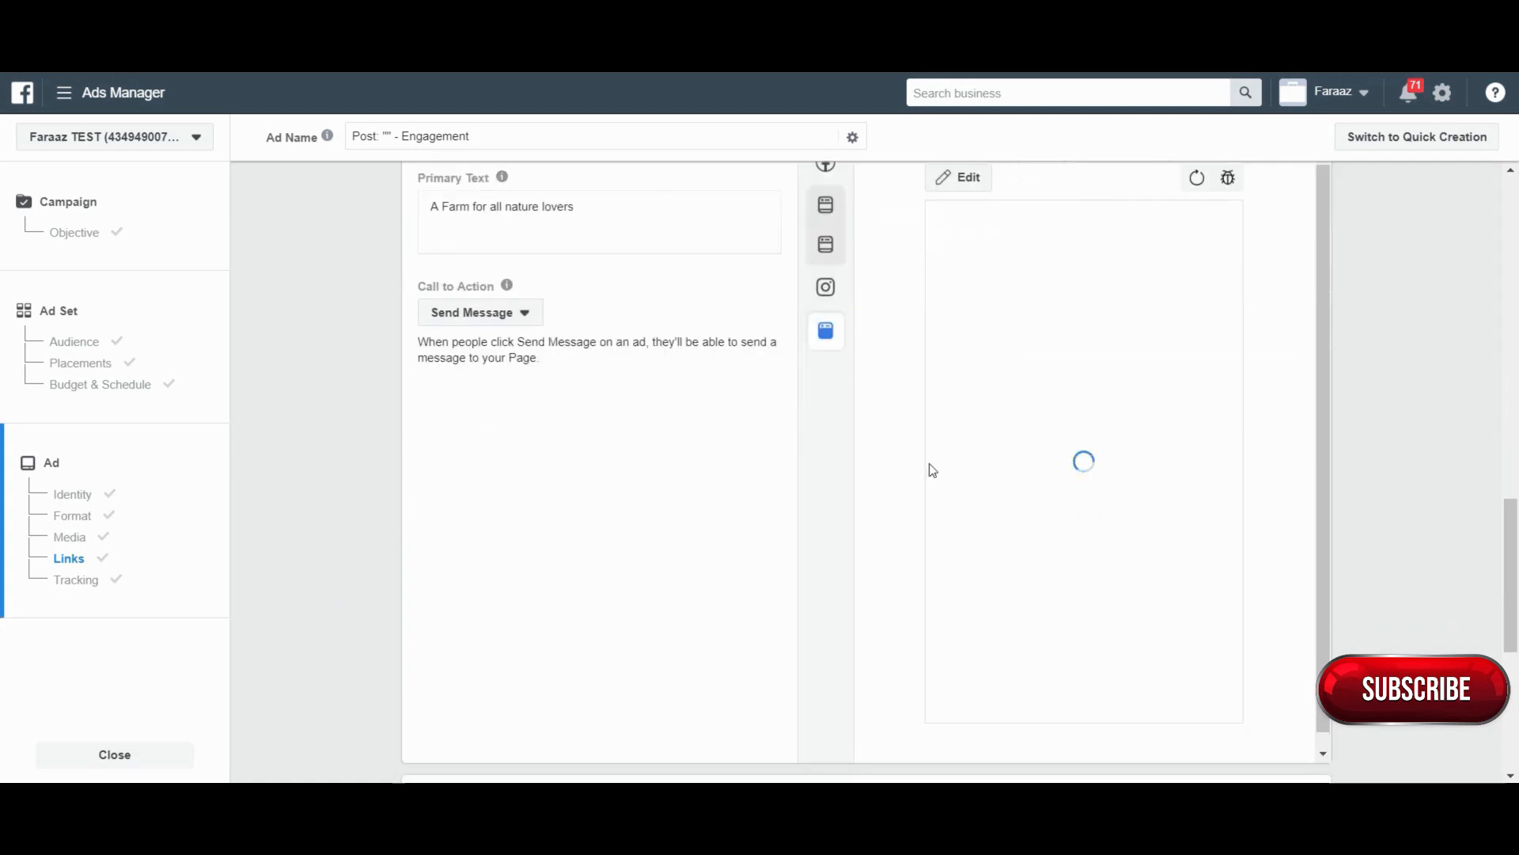
scroll(909, 464, up, 3)
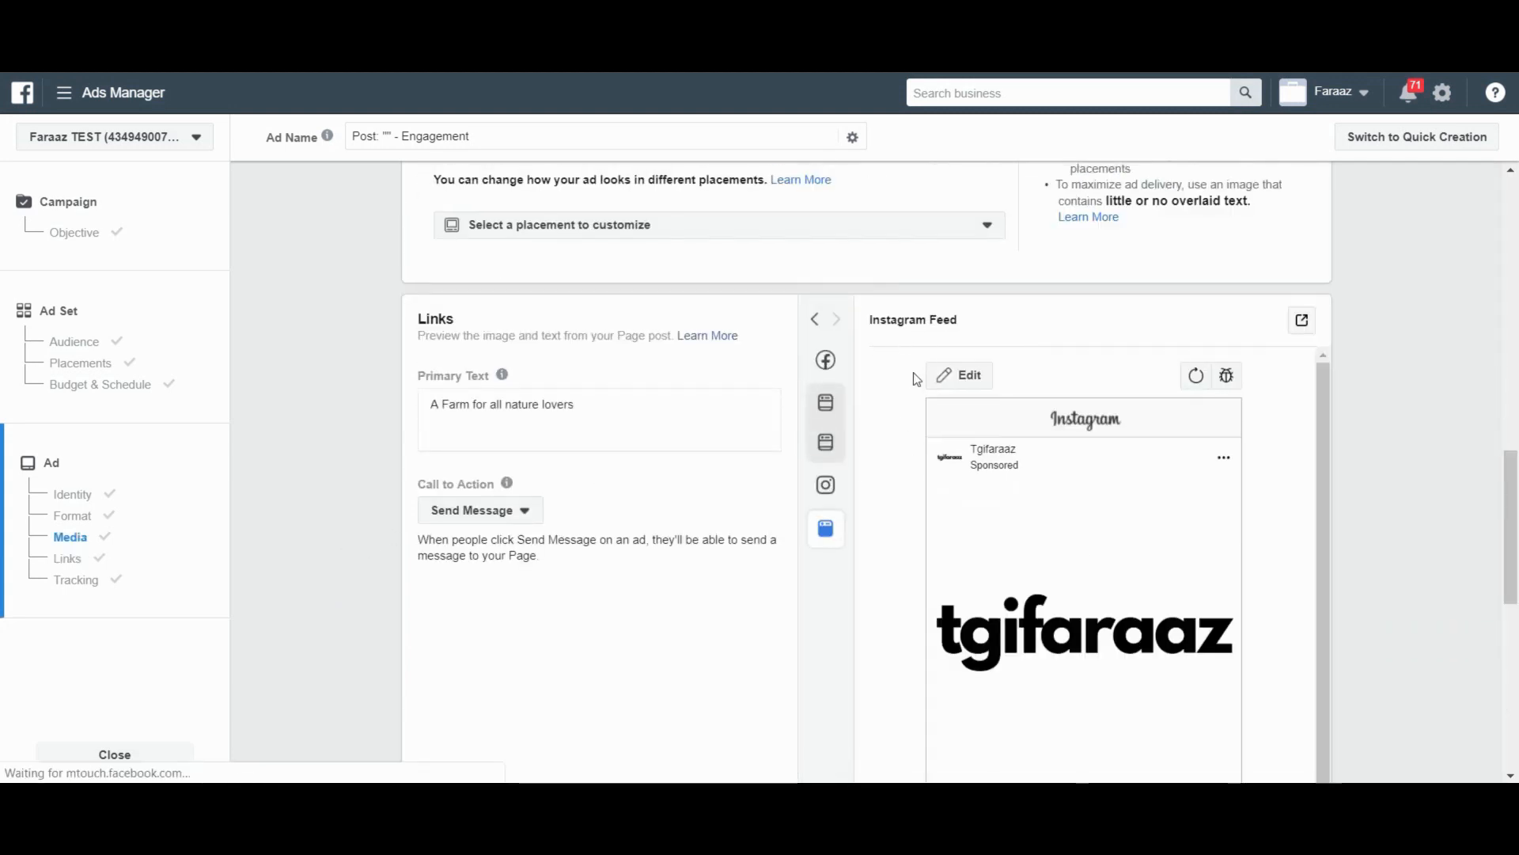
scroll(918, 379, down, 2)
scroll(1095, 563, down, 3)
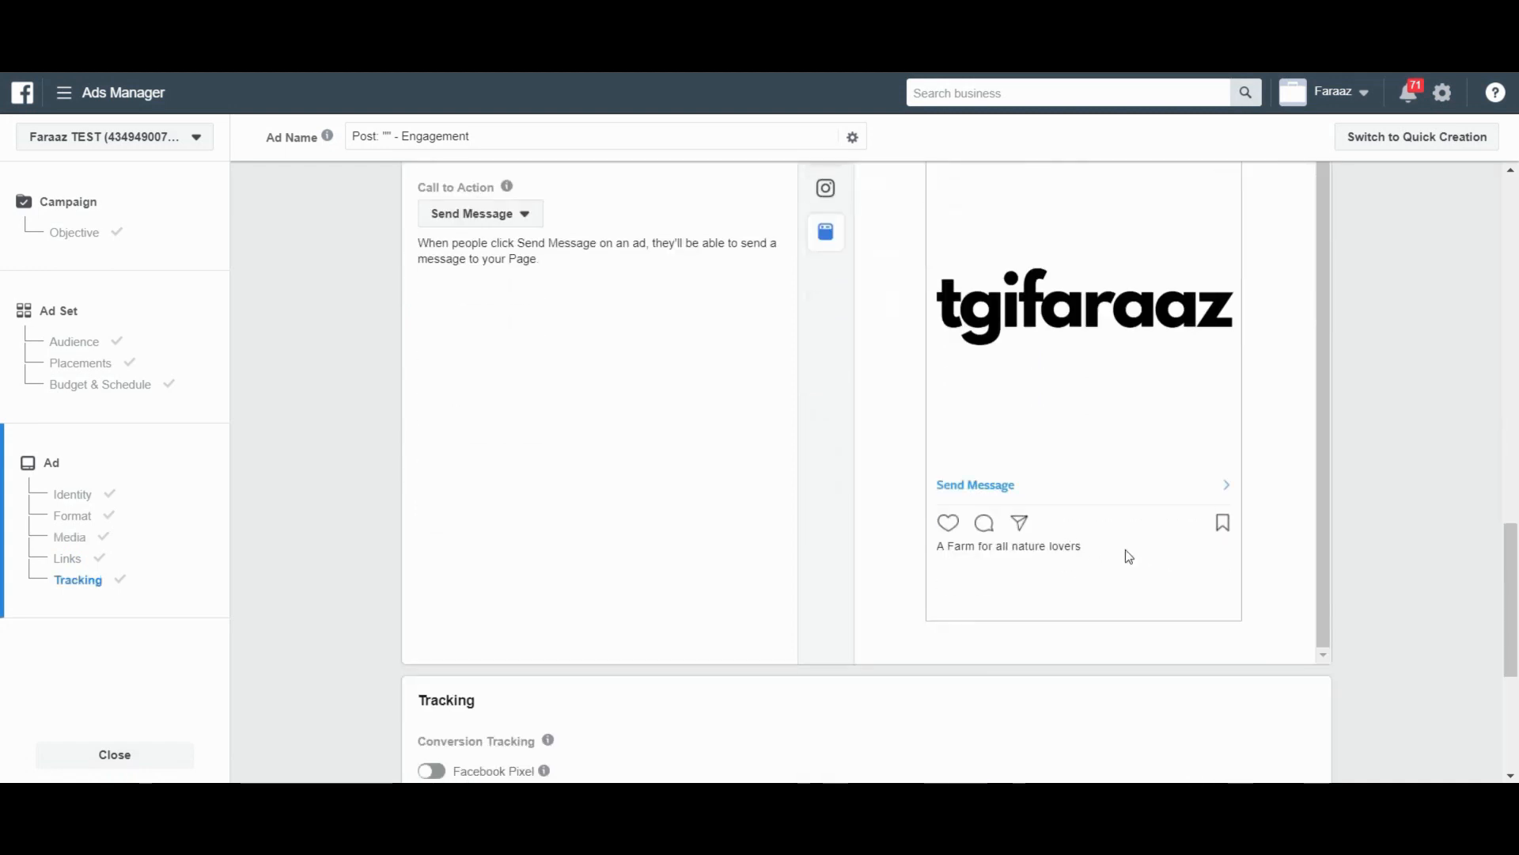
triple_click(1034, 486)
click(1090, 517)
scroll(1081, 523, down, 5)
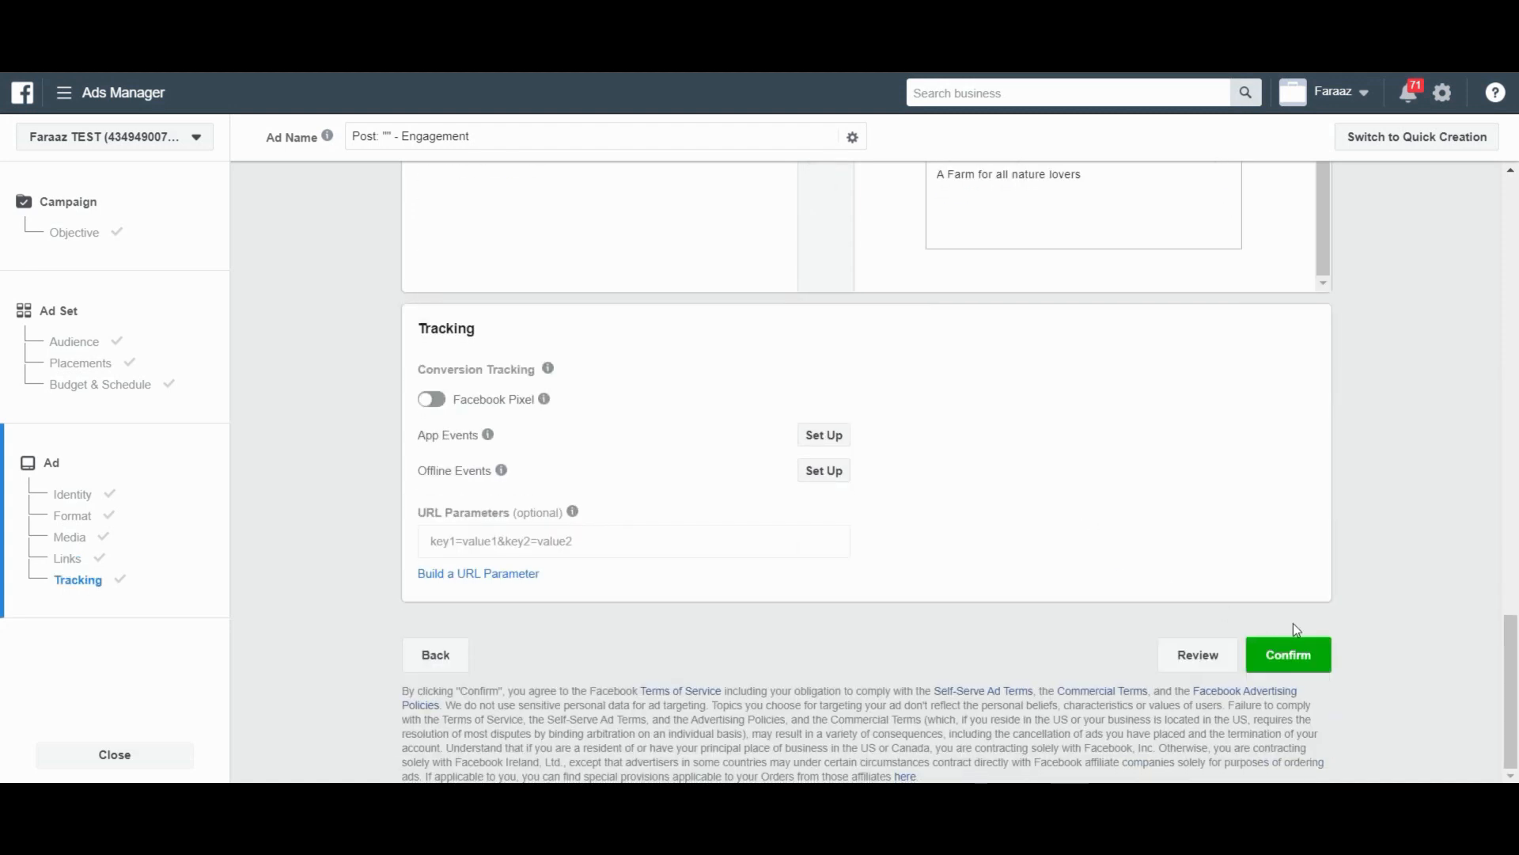